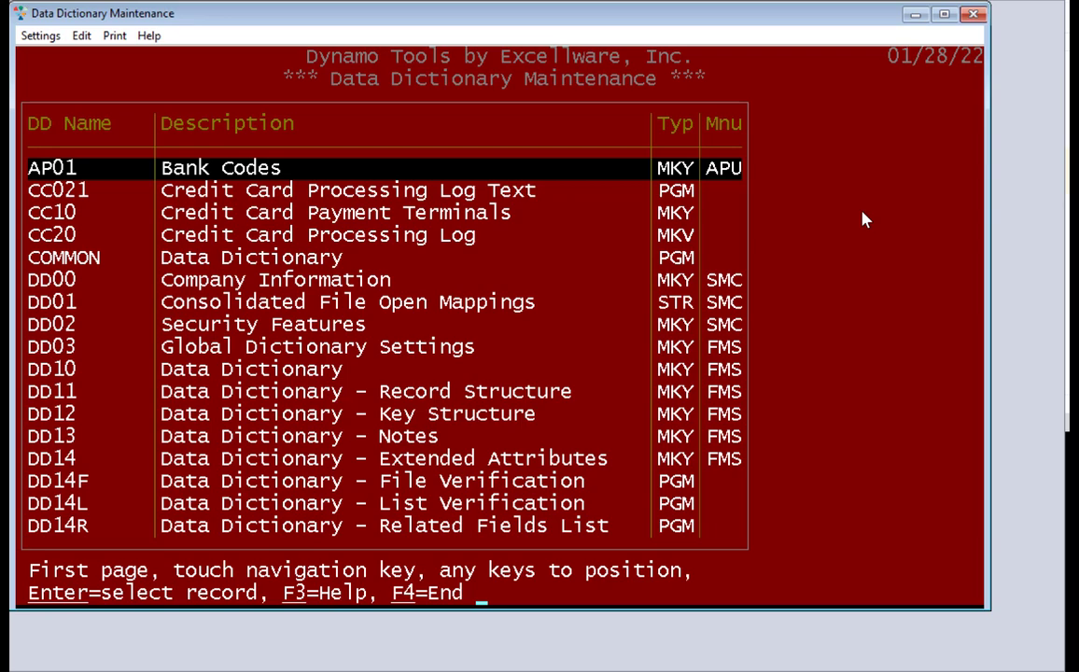
# Open the EX01 dictionary record
pyautogui.write('EX1')
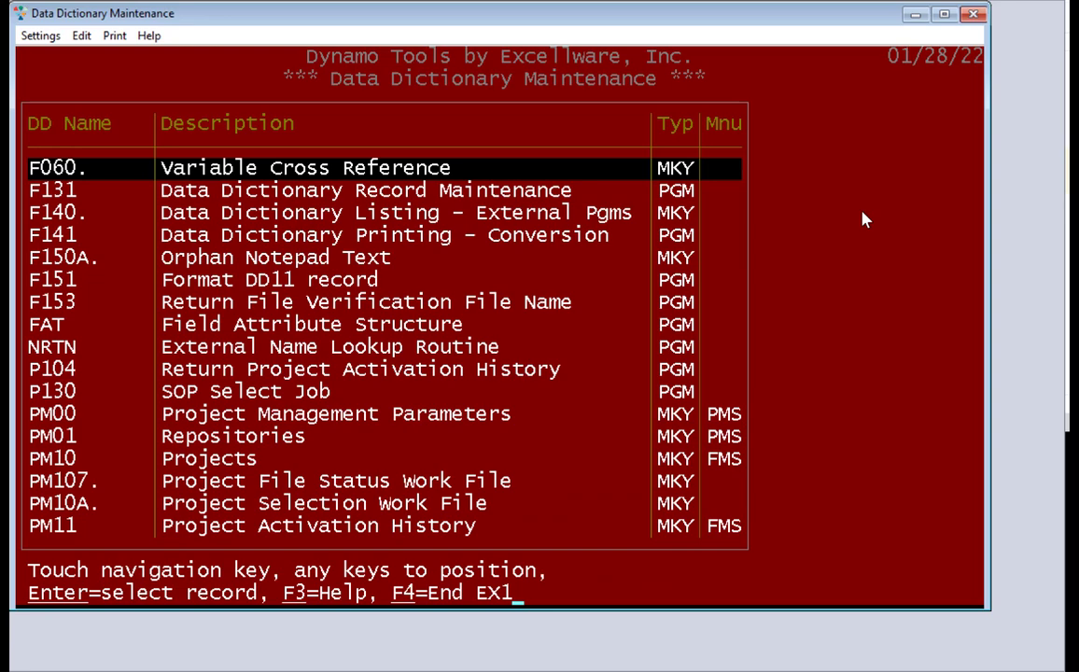
pyautogui.press('BackSpace')
pyautogui.write('01')
pyautogui.press('Return')
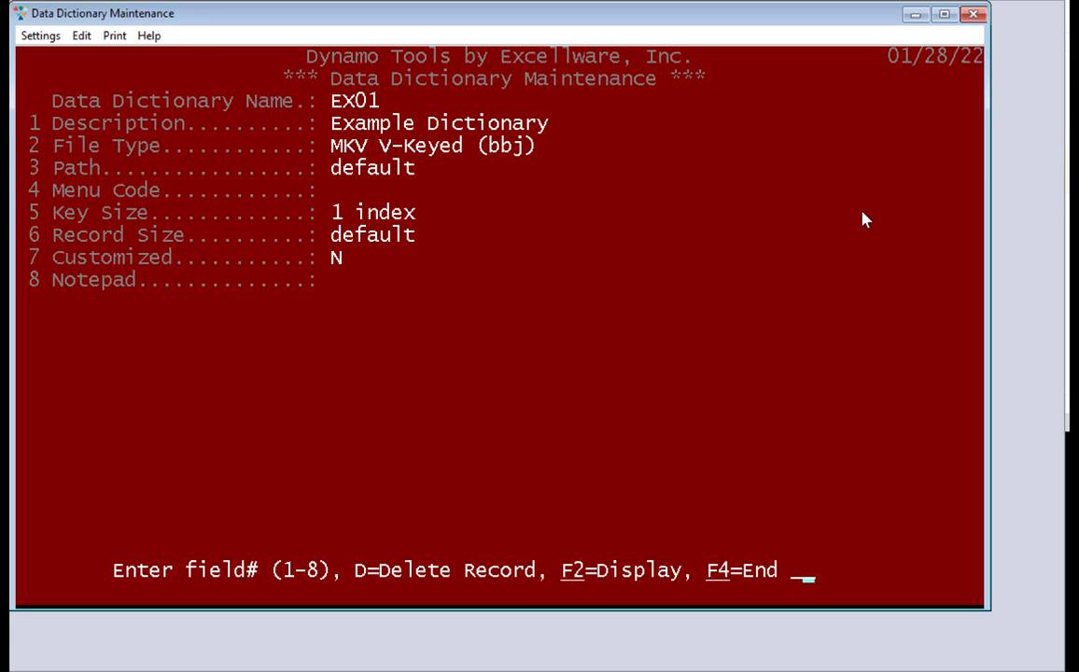
# Review the file type list, keep MKV V-Keyed, and bring up the record's maintenance options
pyautogui.write('2')
pyautogui.press('Return')
pyautogui.press('F2')
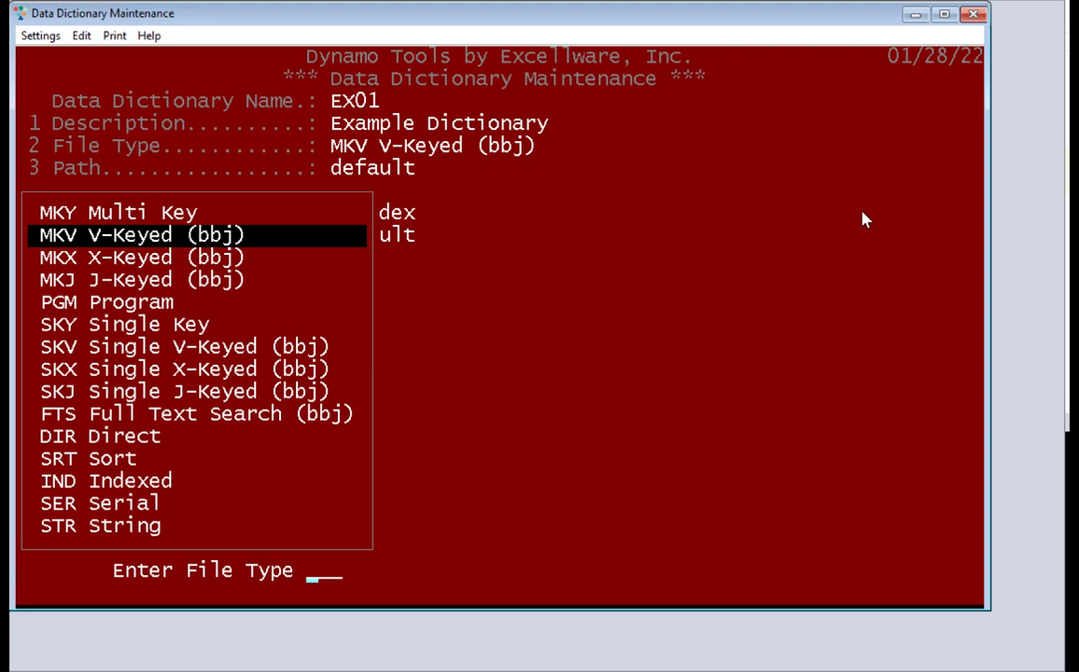
pyautogui.press('Return')
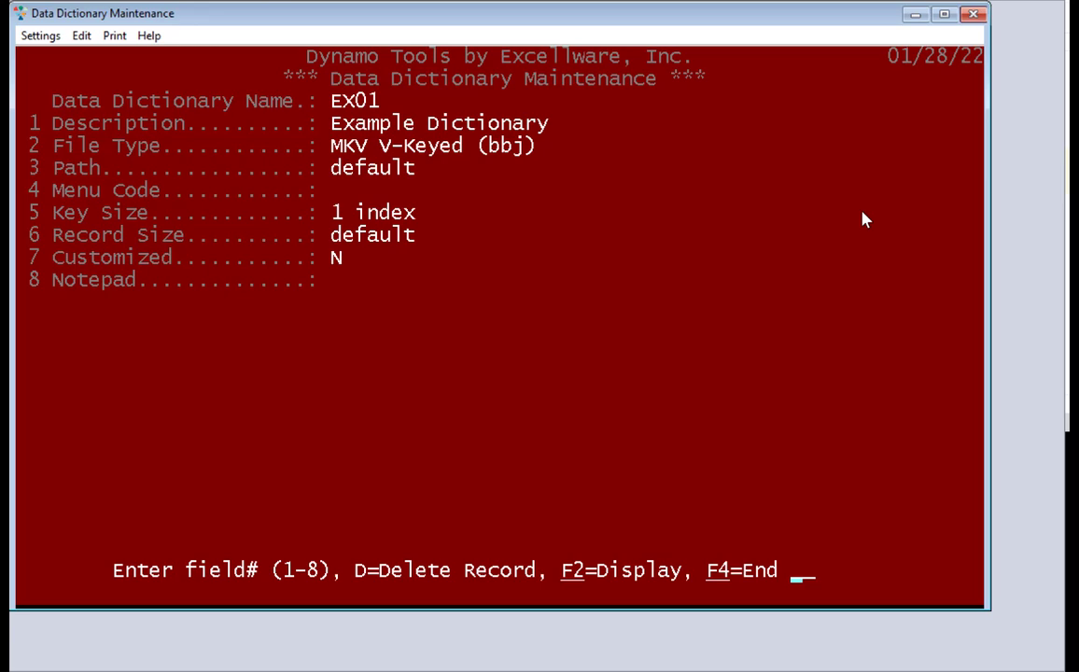
pyautogui.press('Return')
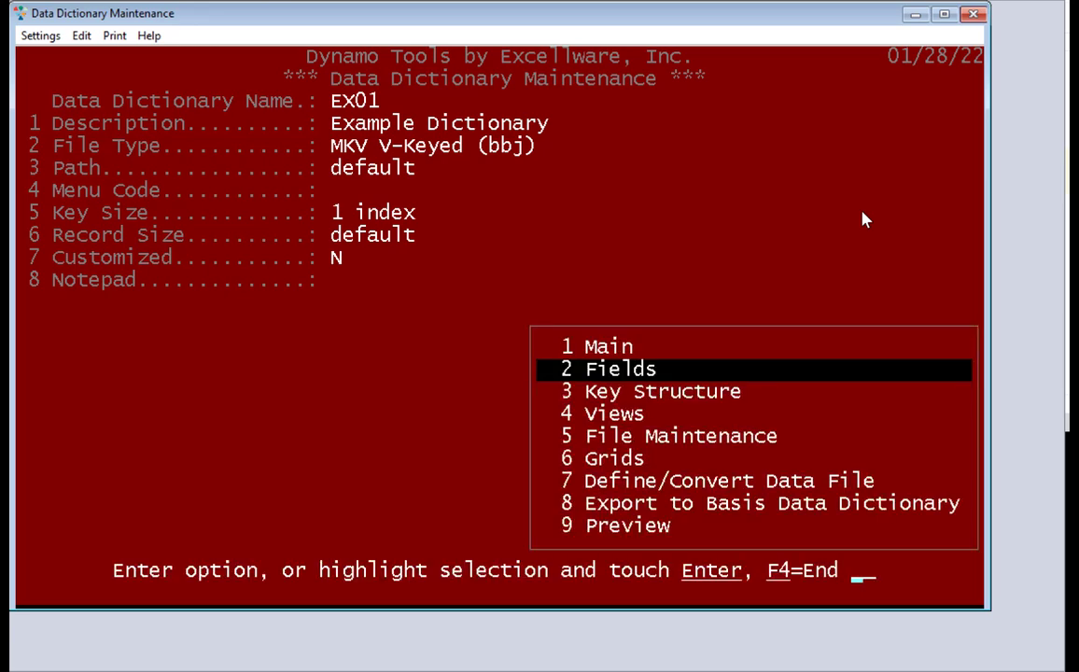
# Insert a DATE field above DATE_U3 with template type U(3) and mask %Mz/%Dz/%Yz
pyautogui.press('Return')
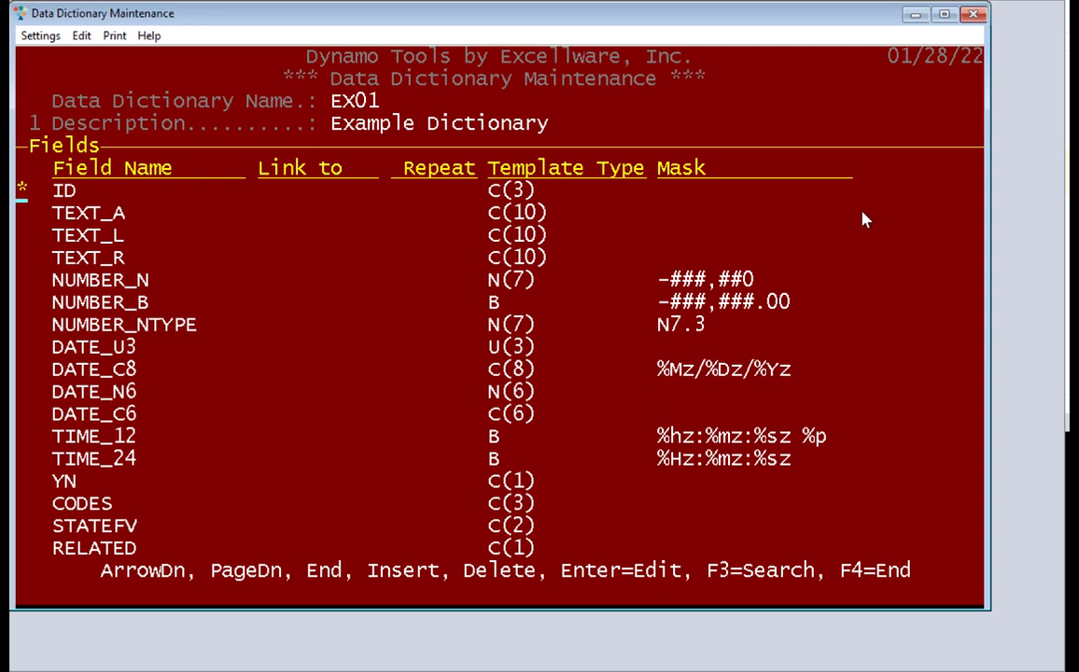
pyautogui.press('Down')
pyautogui.press('Down')
pyautogui.press('Down')
pyautogui.press('Down')
pyautogui.press('Down')
pyautogui.press('Down')
pyautogui.press('Down')
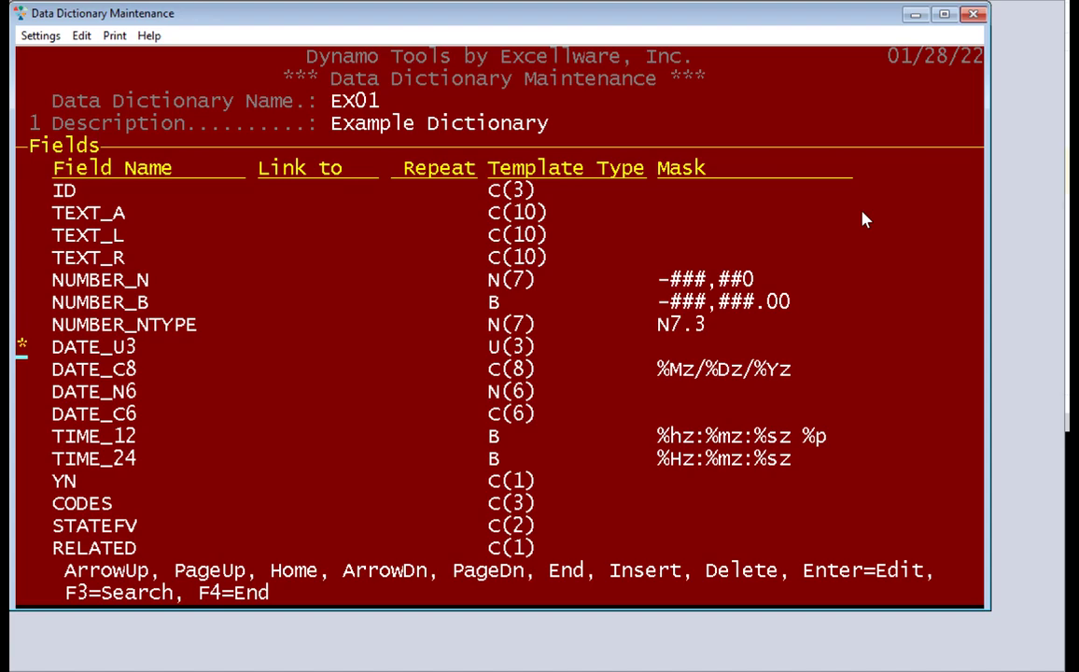
pyautogui.press('Insert')
pyautogui.write('DATE')
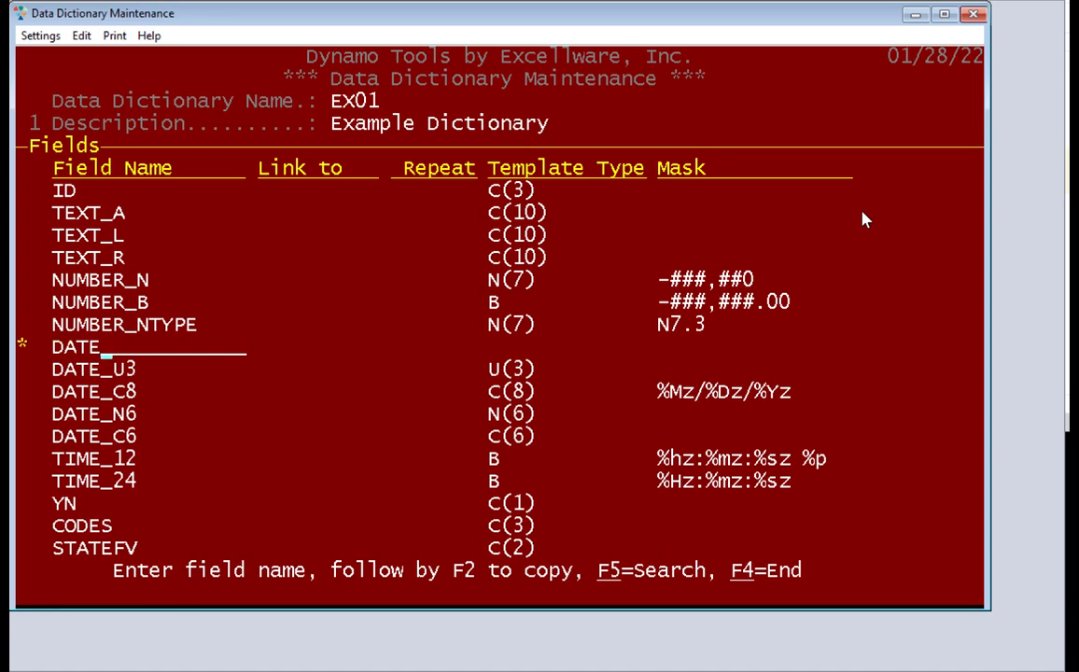
pyautogui.press('Return')
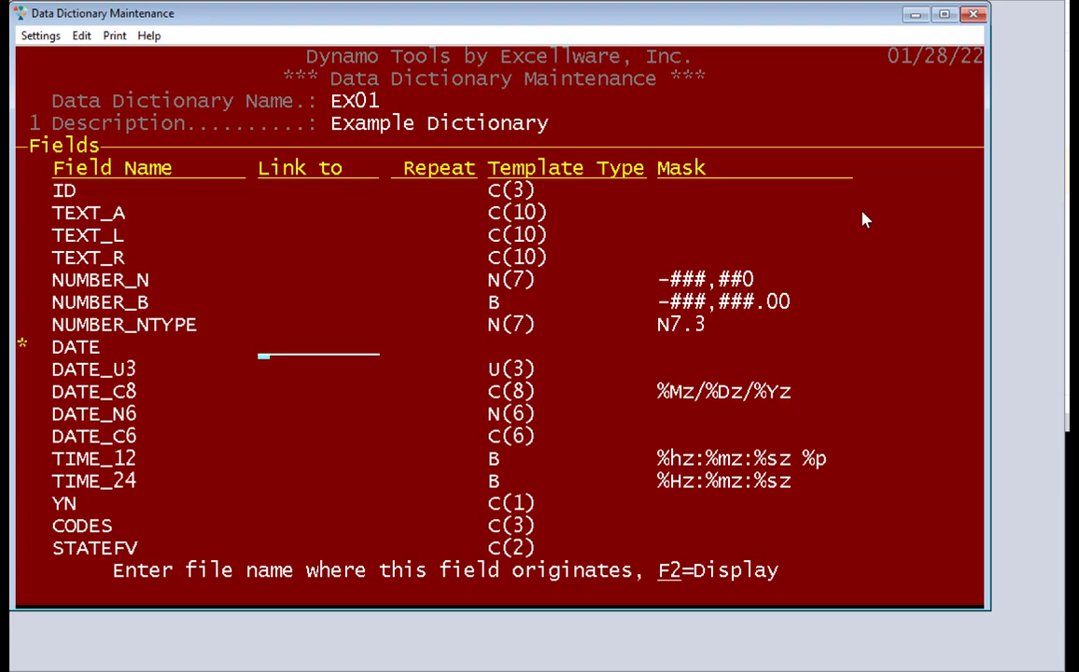
pyautogui.press('Return')
pyautogui.press('Return')
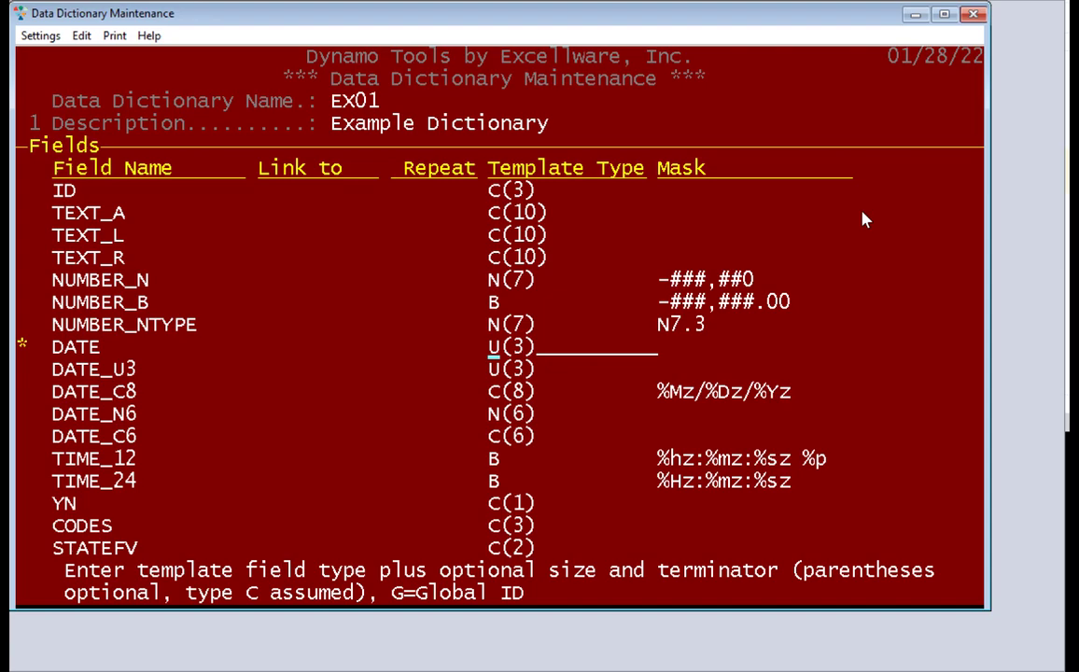
pyautogui.press('Return')
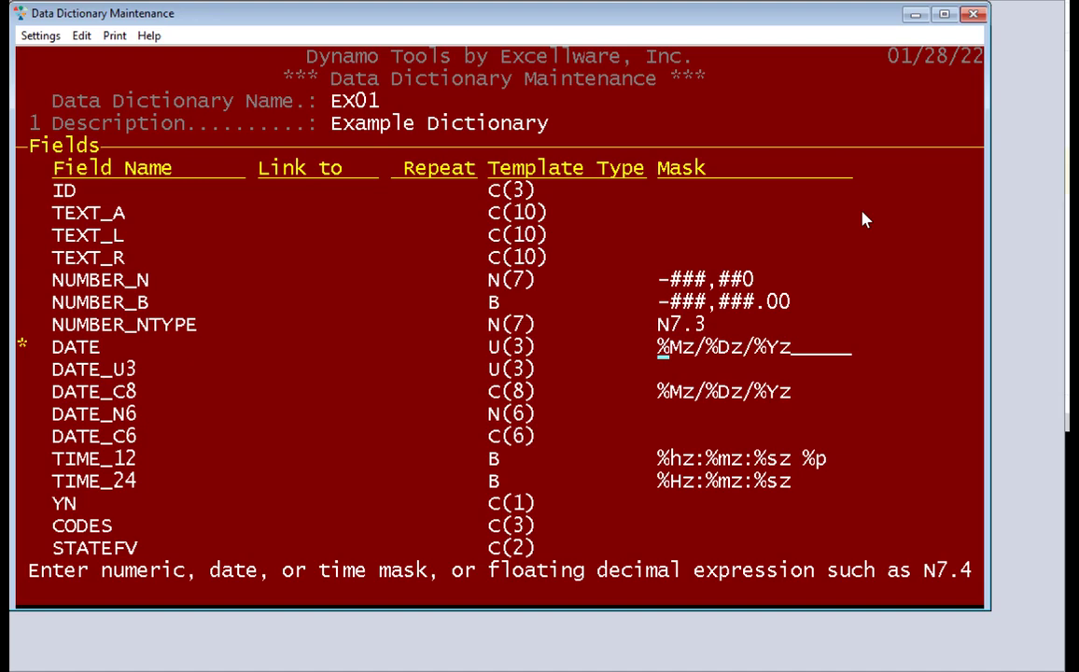
pyautogui.press('Return')
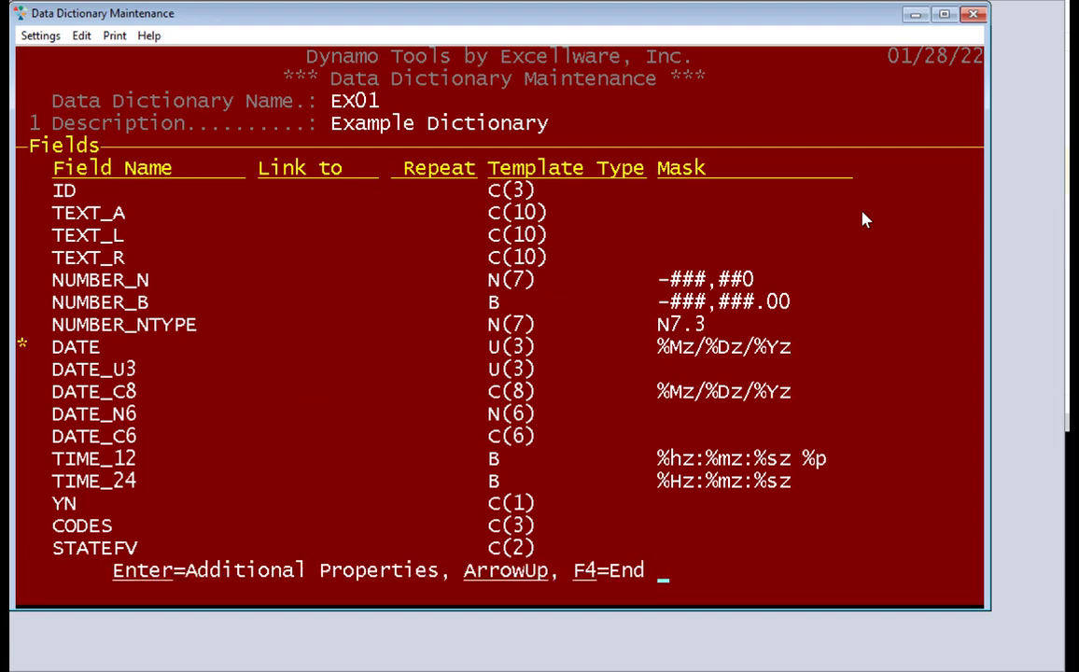
# Title the DATE field 'Demo Date', describe it 'Special Demo Date', with data entry type J
pyautogui.press('Return')
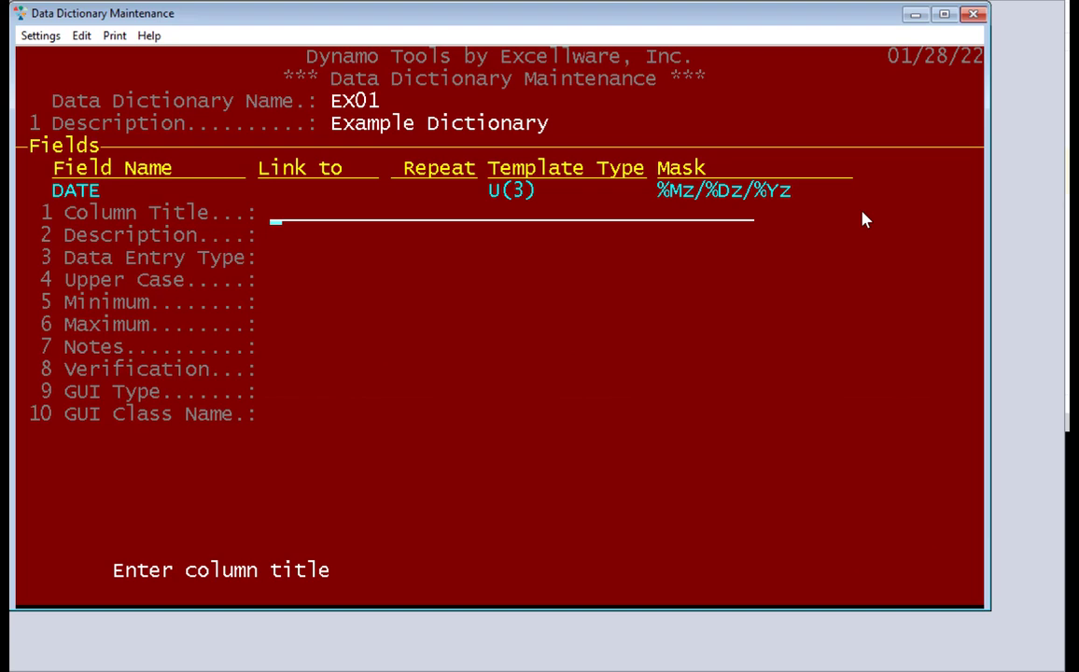
pyautogui.write('Demo Date')
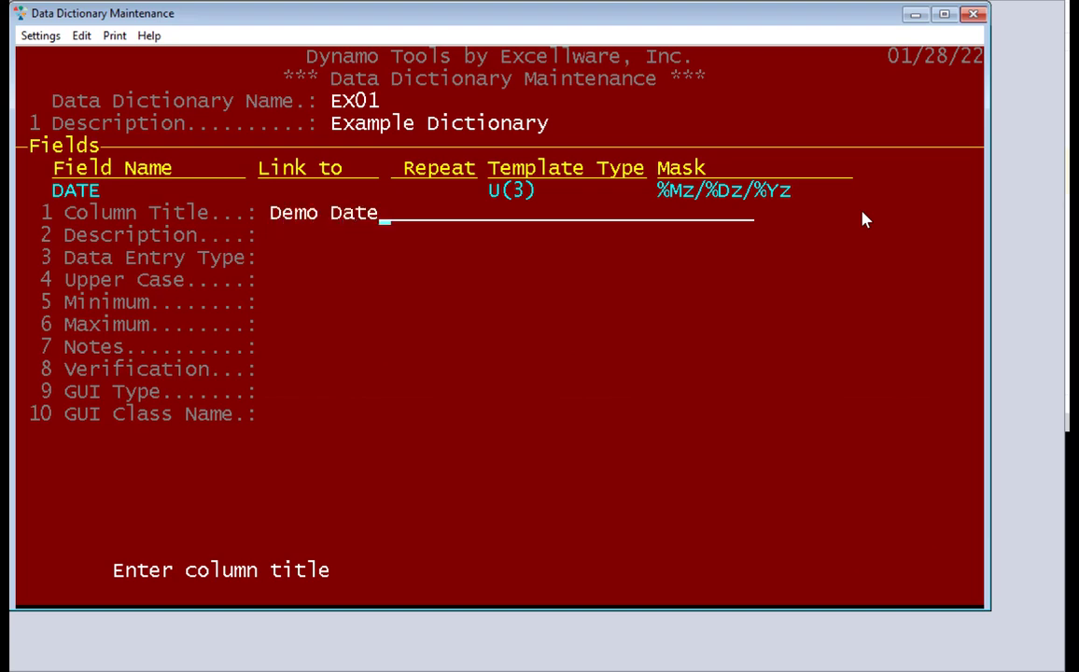
pyautogui.press('Return')
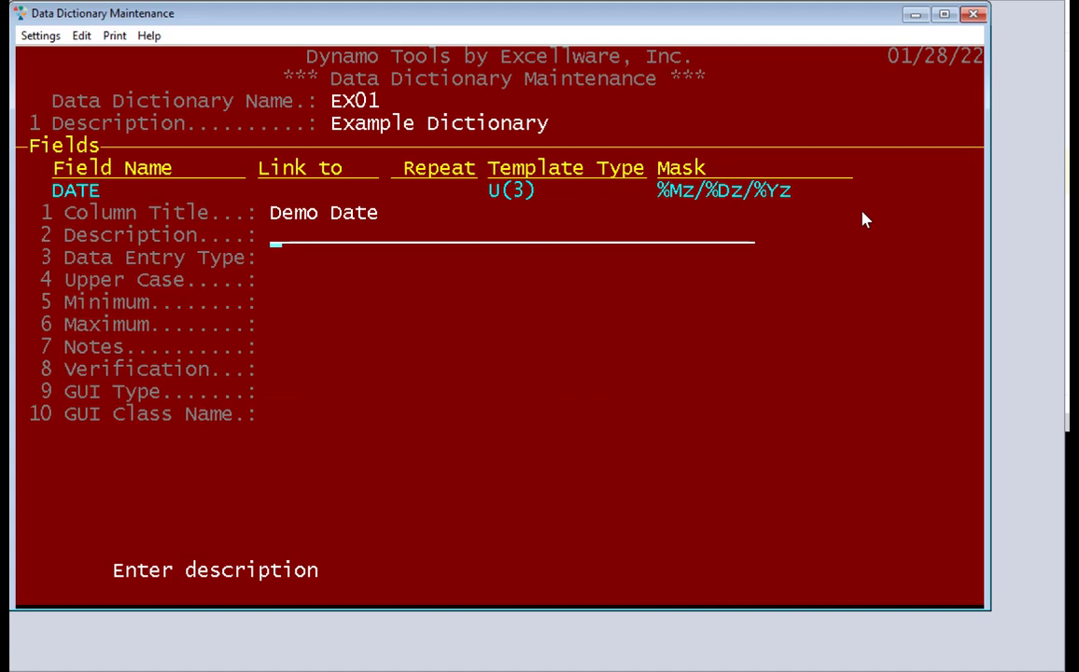
pyautogui.write('Special Demo Date')
pyautogui.press('Return')
pyautogui.press('Return')
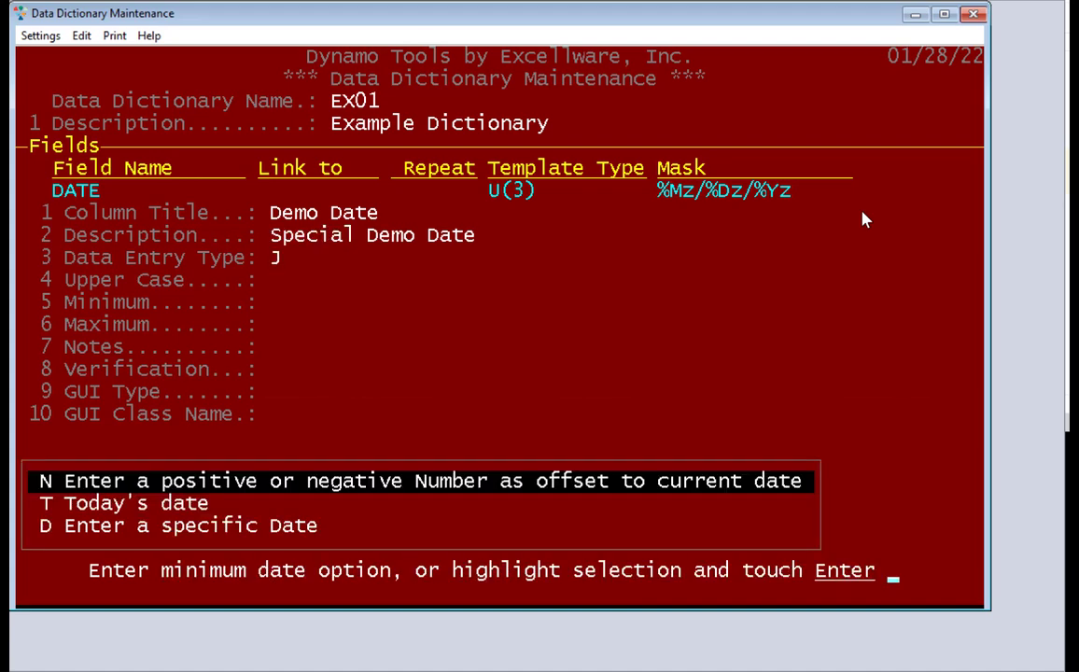
pyautogui.press('Return')
pyautogui.press('Return')
pyautogui.press('Return')
pyautogui.press('Return')
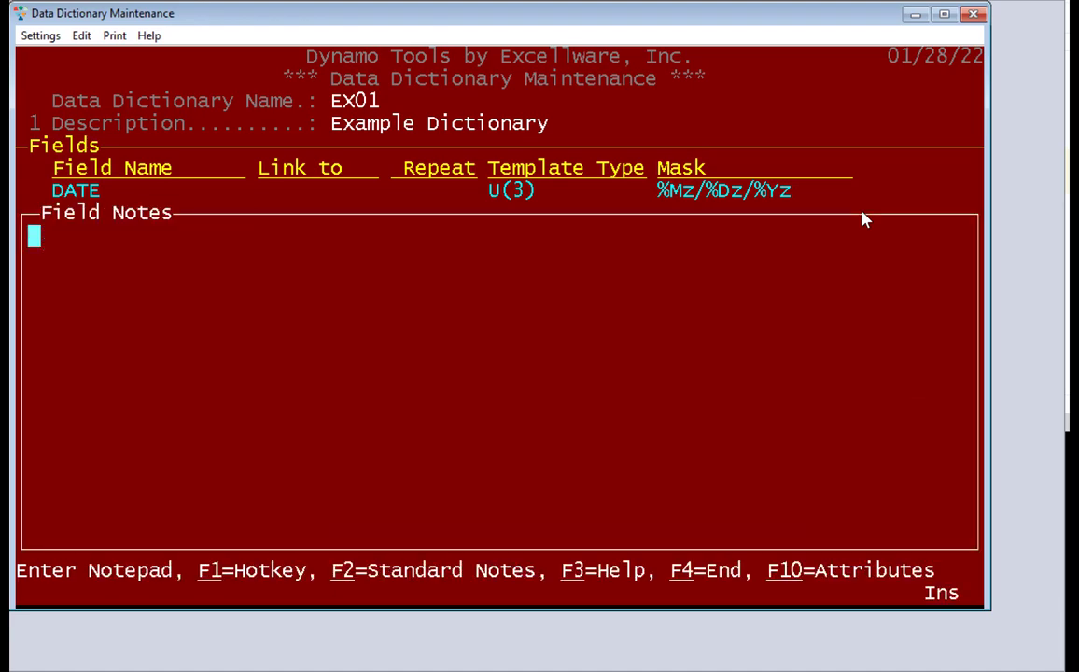
pyautogui.press('F4')
pyautogui.press('Return')
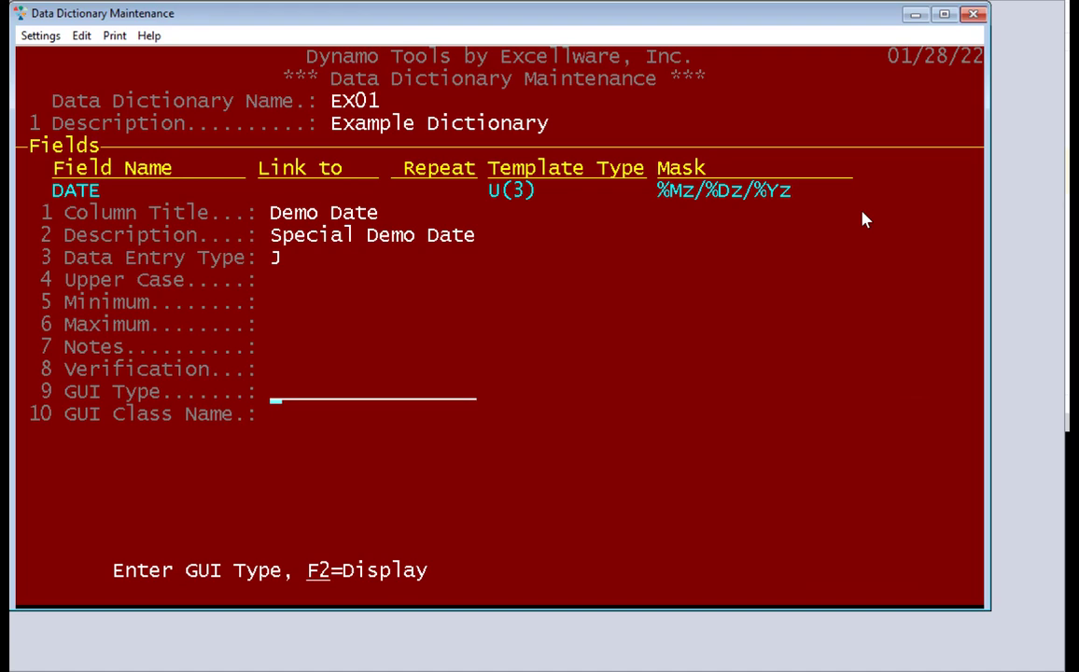
pyautogui.press('Return')
pyautogui.press('Return')
pyautogui.press('F4')
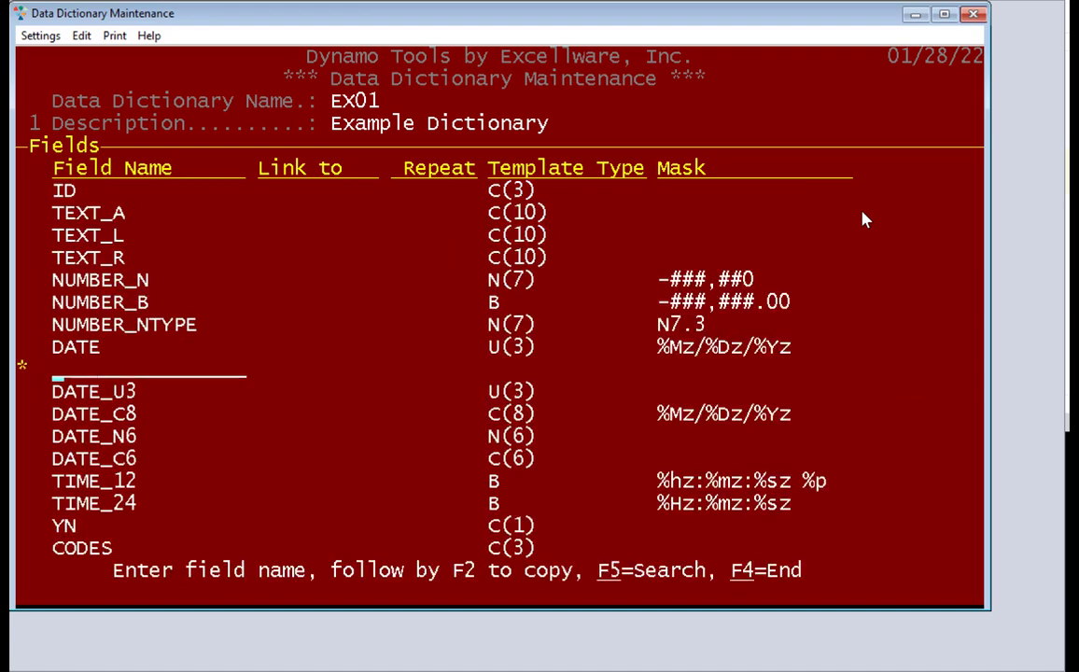
# Move the DATE row to sit above TIME_12, right after DATE_C6
pyautogui.press('F4')
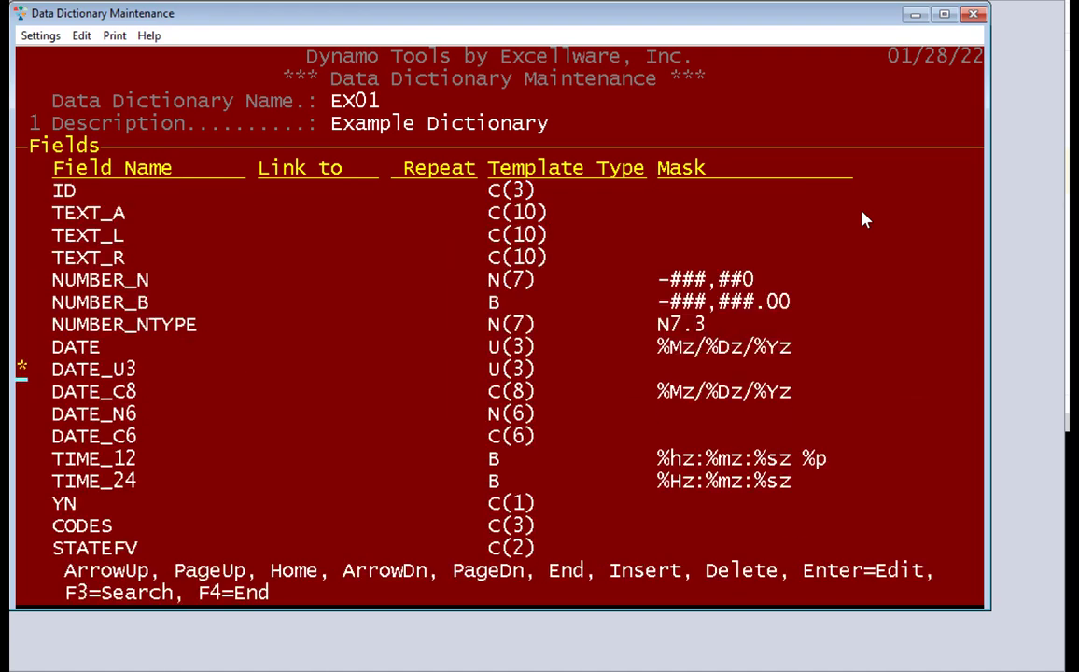
pyautogui.press('Up')
pyautogui.press('Delete')
pyautogui.press('Down')
pyautogui.press('Down')
pyautogui.press('Down')
pyautogui.press('Down')
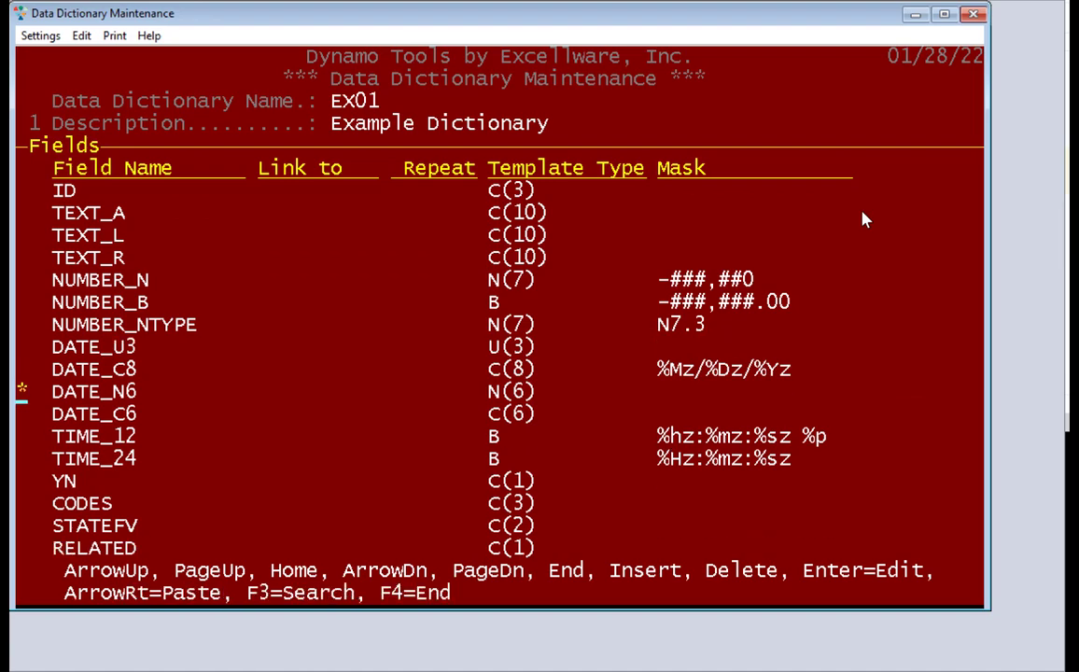
pyautogui.press('Right')
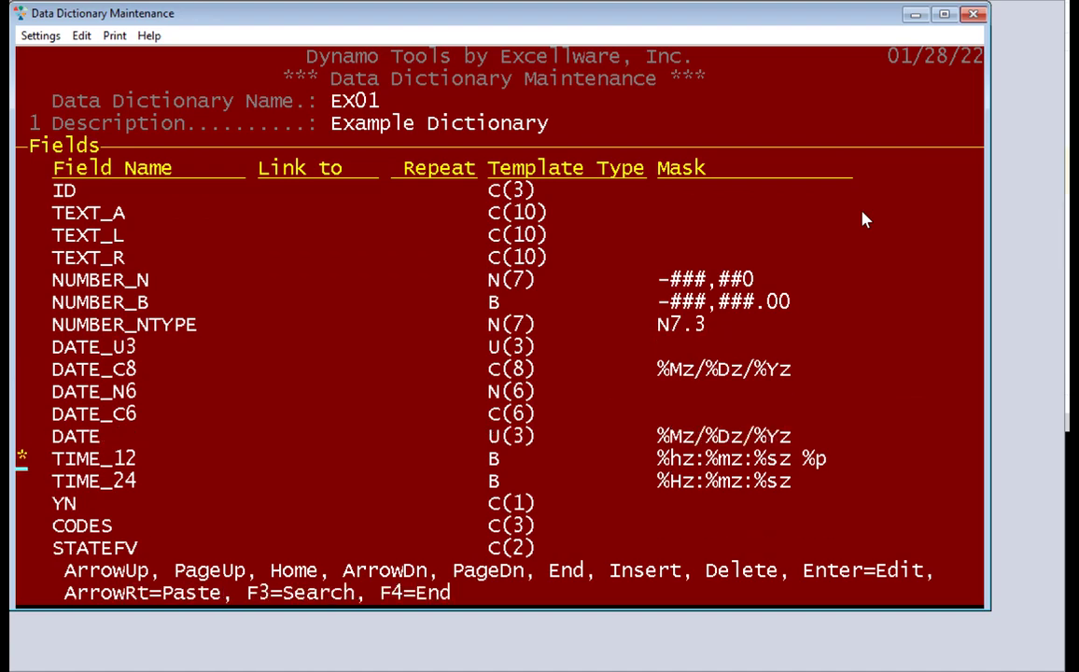
pyautogui.press('F4')
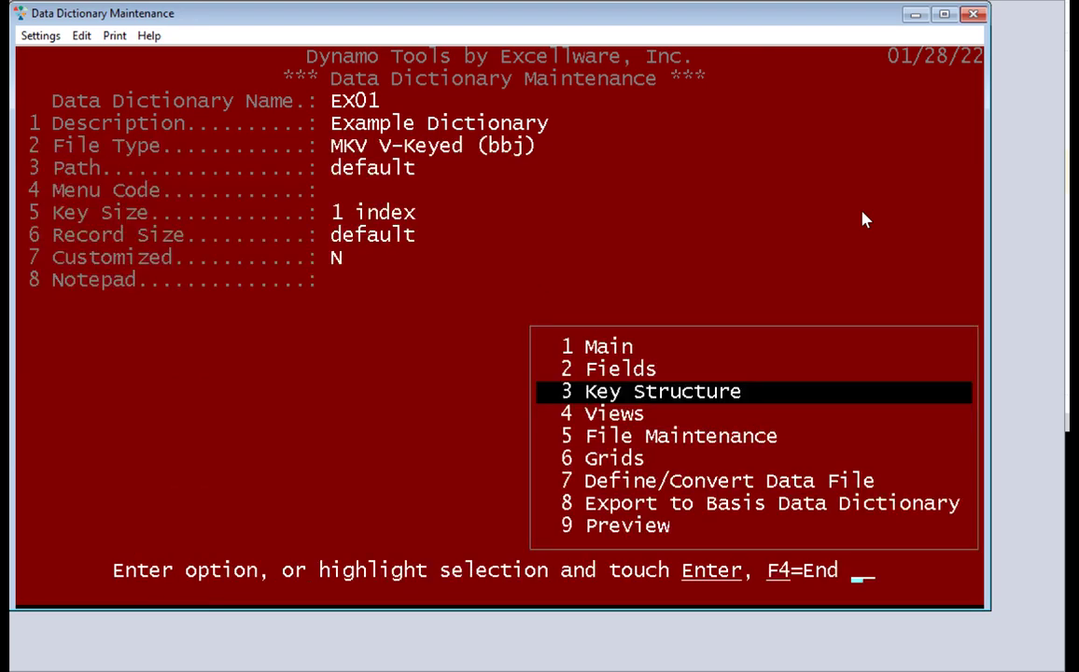
# Start a second key below ID with the DATE field sorted descending
pyautogui.press('Return')
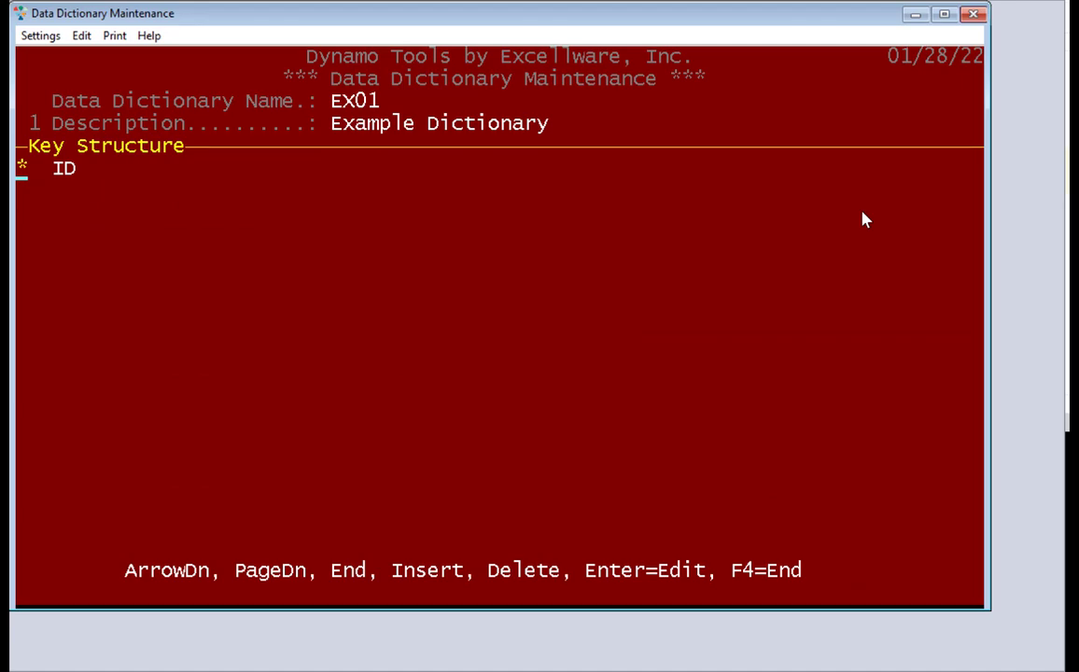
pyautogui.press('Down')
pyautogui.press('Return')
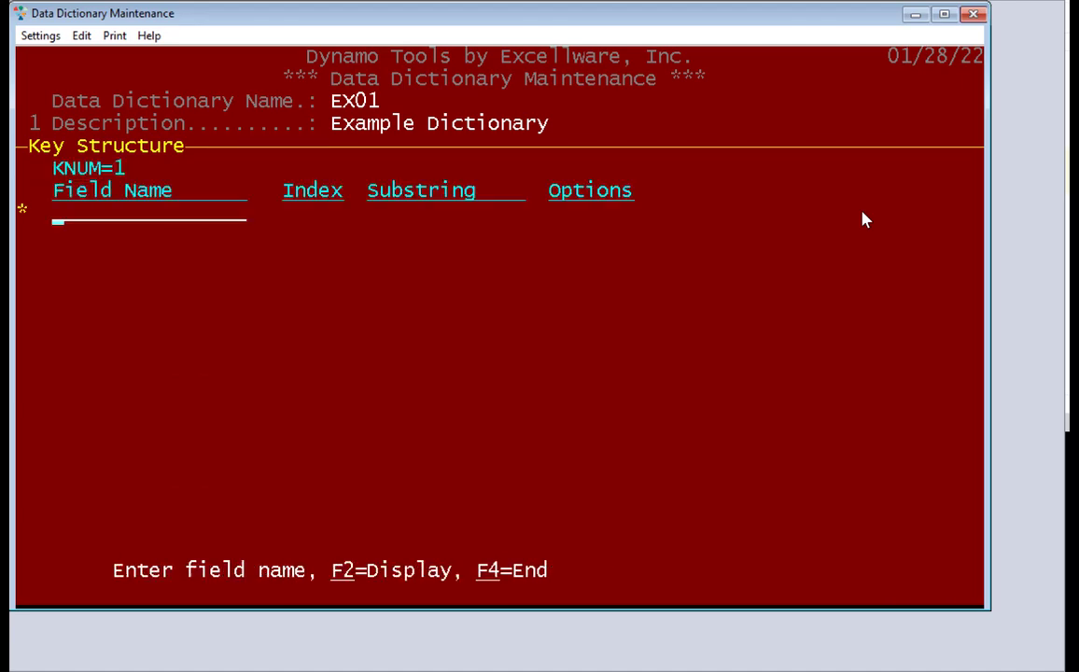
pyautogui.write('date')
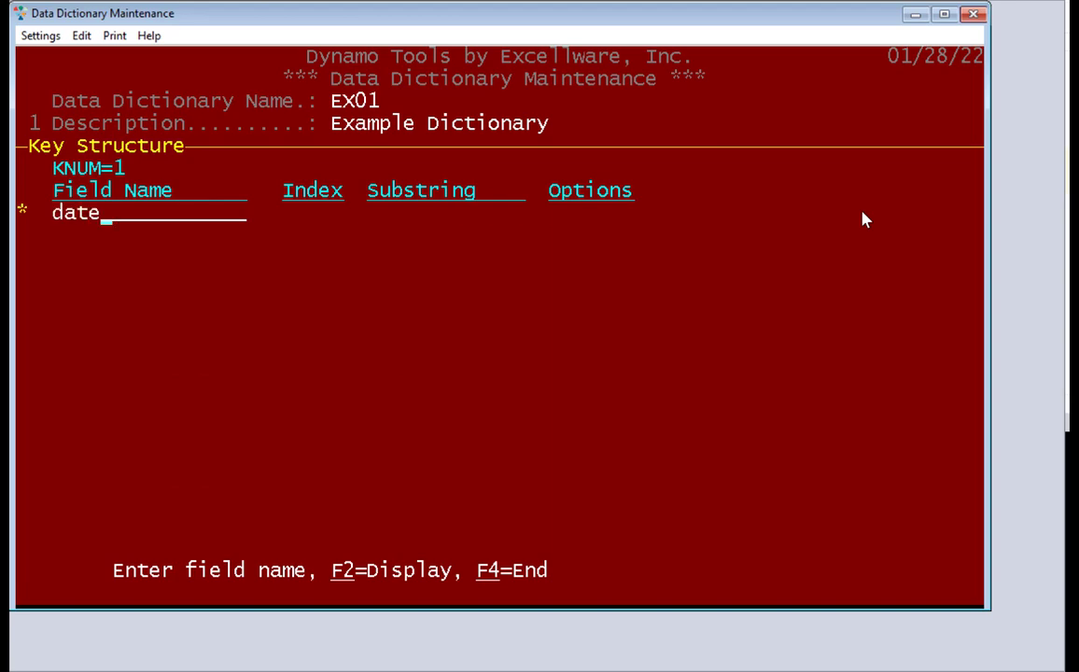
pyautogui.press('Return')
pyautogui.write('D')
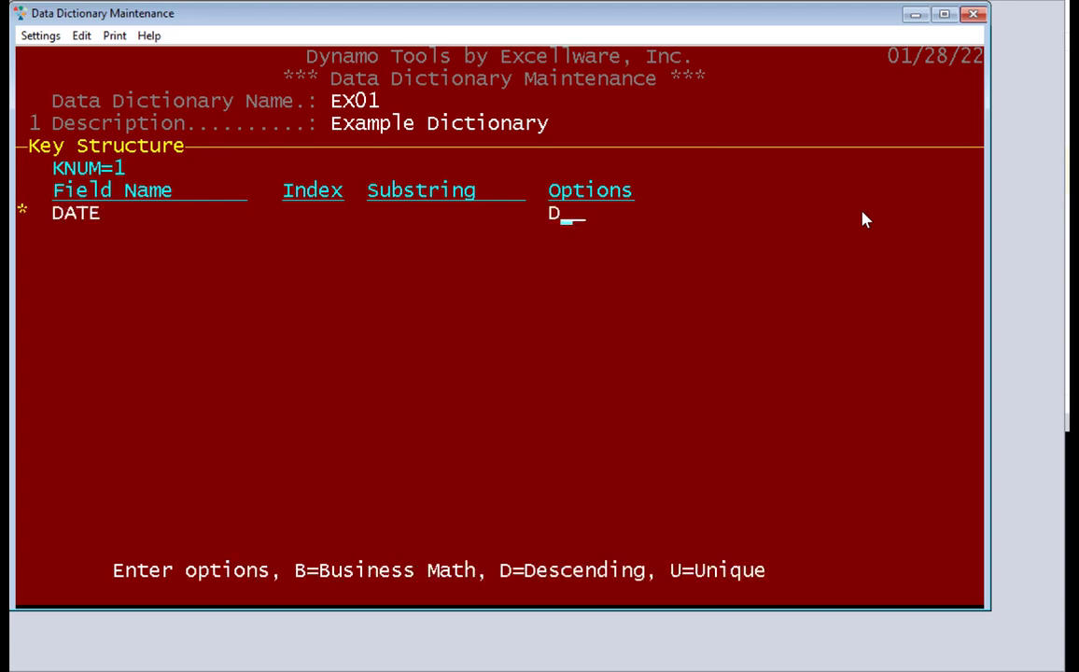
pyautogui.press('Return')
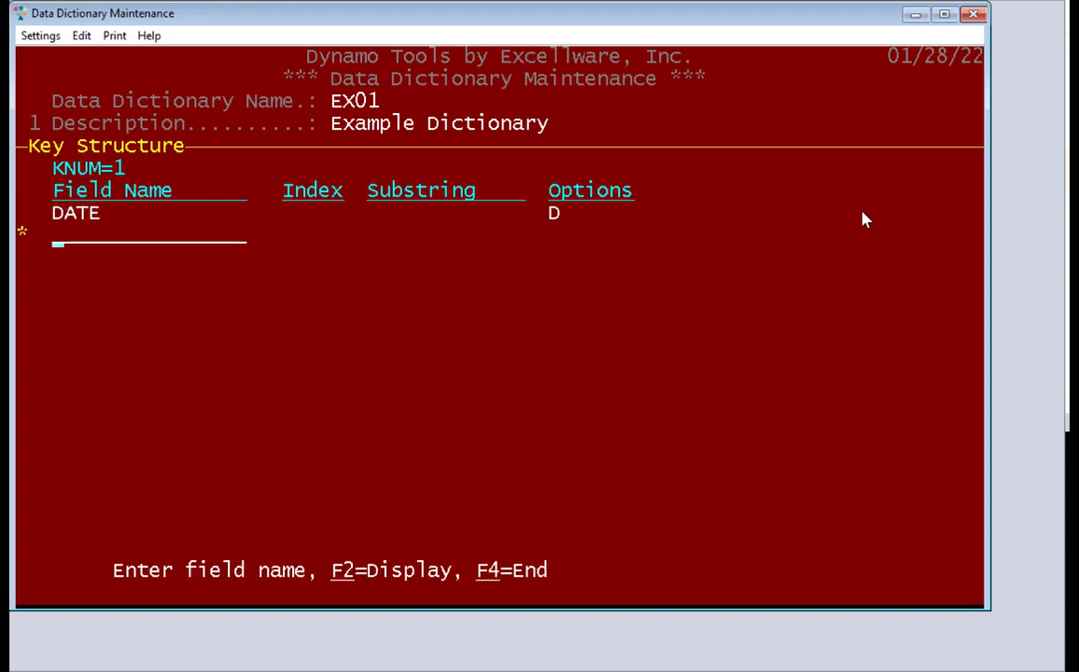
# Append CODES and ID to complete the DATE\D+CODES+ID key
pyautogui.press('F2')
pyautogui.press('Down')
pyautogui.press('Down')
pyautogui.press('Down')
pyautogui.press('Down')
pyautogui.press('Down')
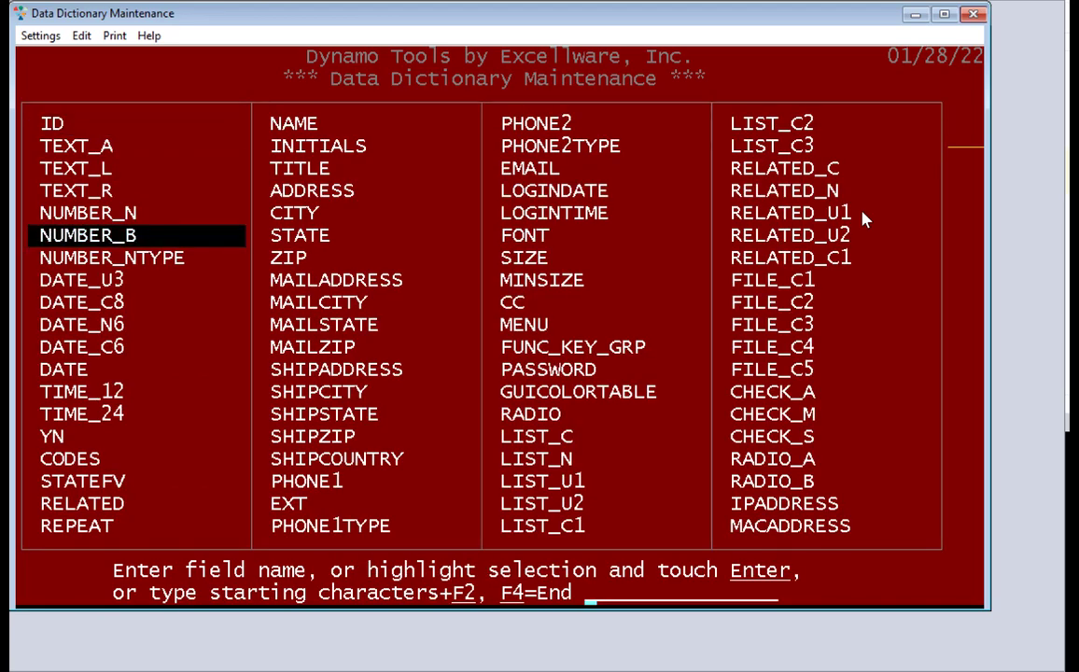
pyautogui.press('Down')
pyautogui.press('Down')
pyautogui.press('Down')
pyautogui.press('Down')
pyautogui.press('Down')
pyautogui.press('Down')
pyautogui.press('Down')
pyautogui.press('Down')
pyautogui.press('Down')
pyautogui.press('Down')
pyautogui.press('Return')
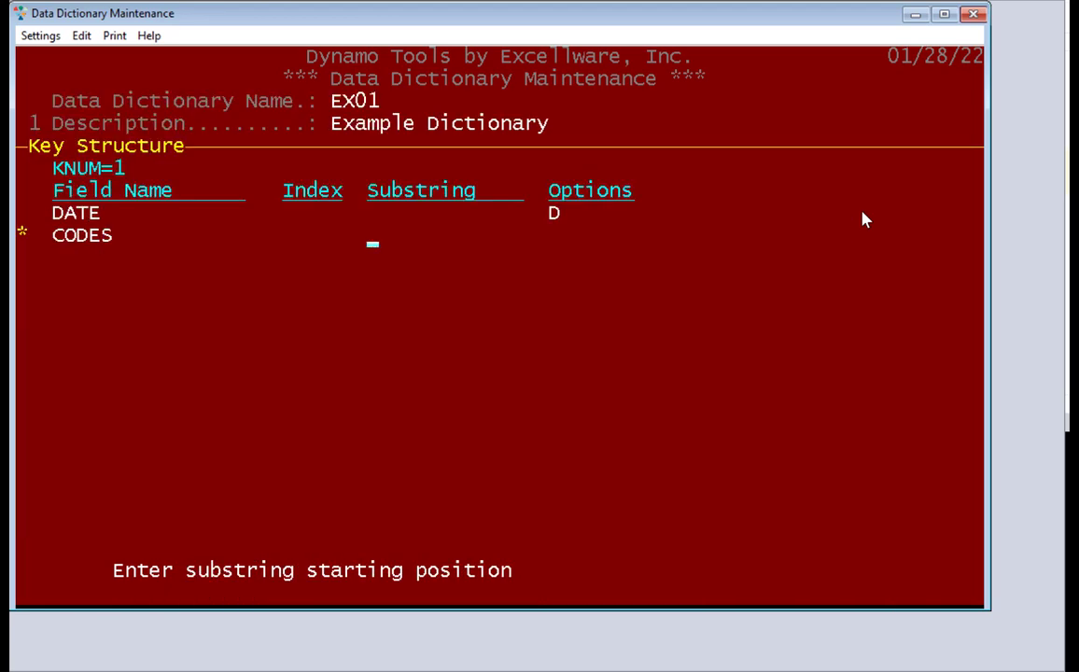
pyautogui.press('Return')
pyautogui.press('Return')
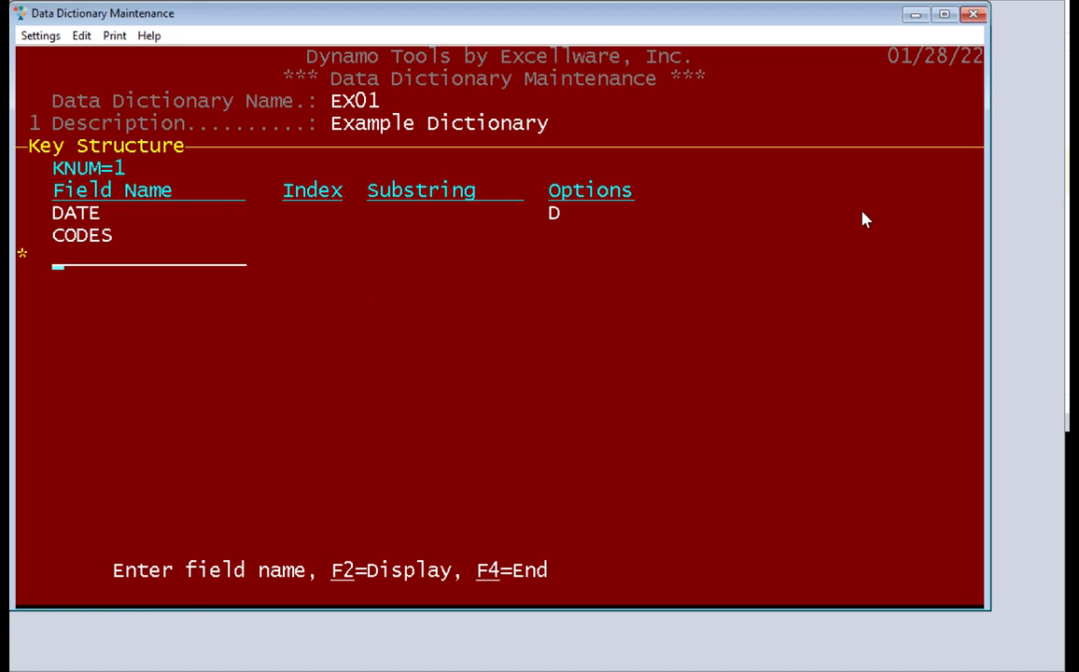
pyautogui.write('id')
pyautogui.press('Return')
pyautogui.press('Return')
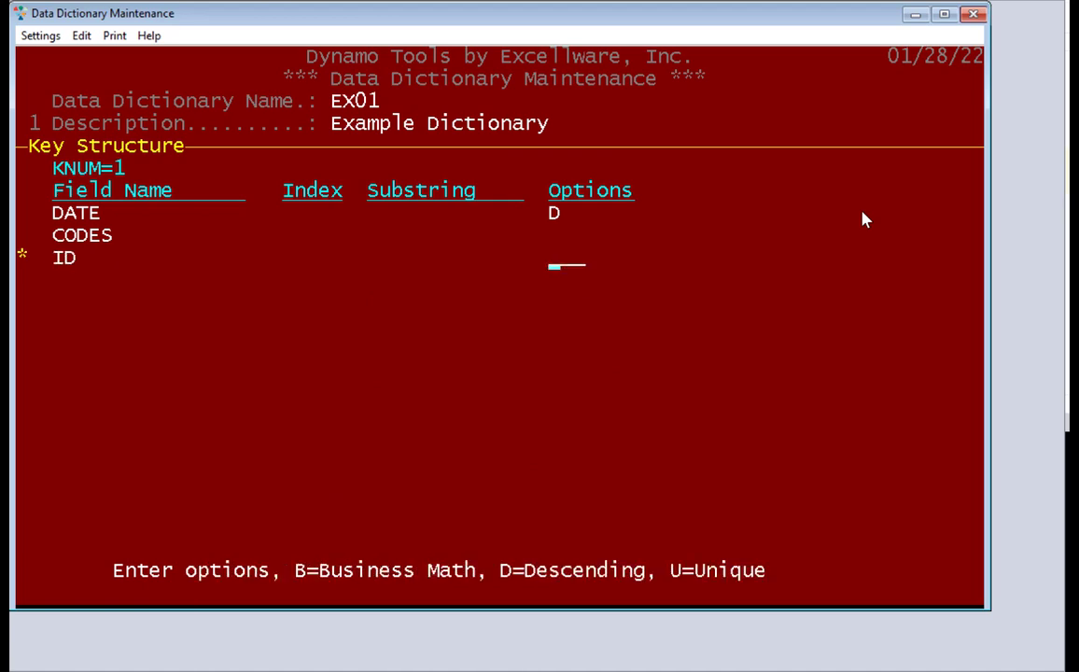
pyautogui.press('Return')
pyautogui.press('Return')
pyautogui.press('Return')
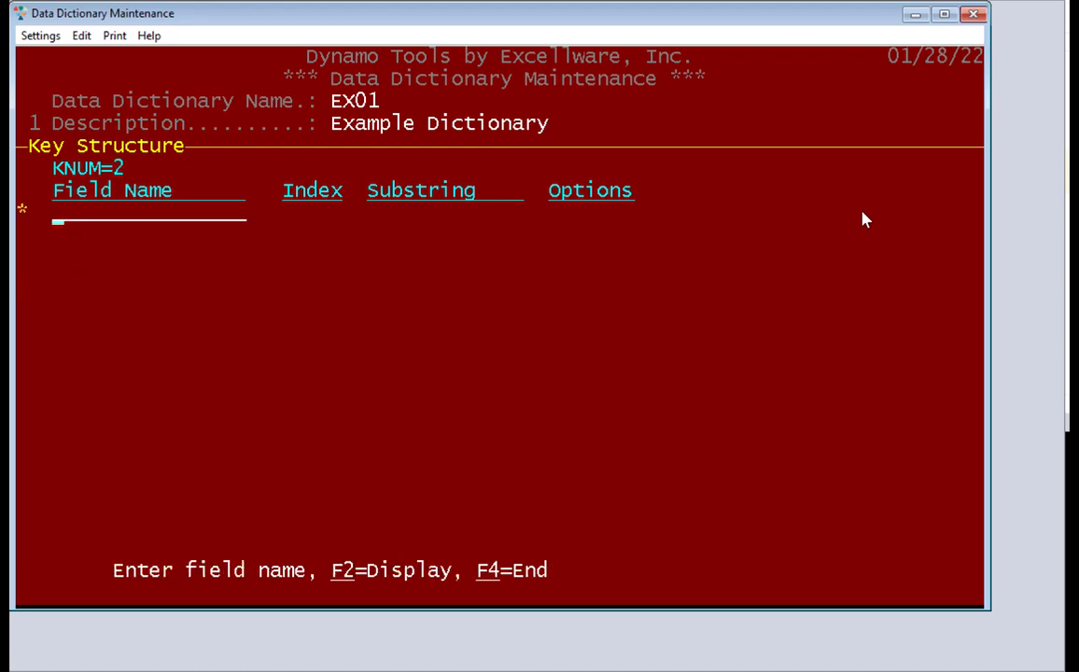
pyautogui.press('Return')
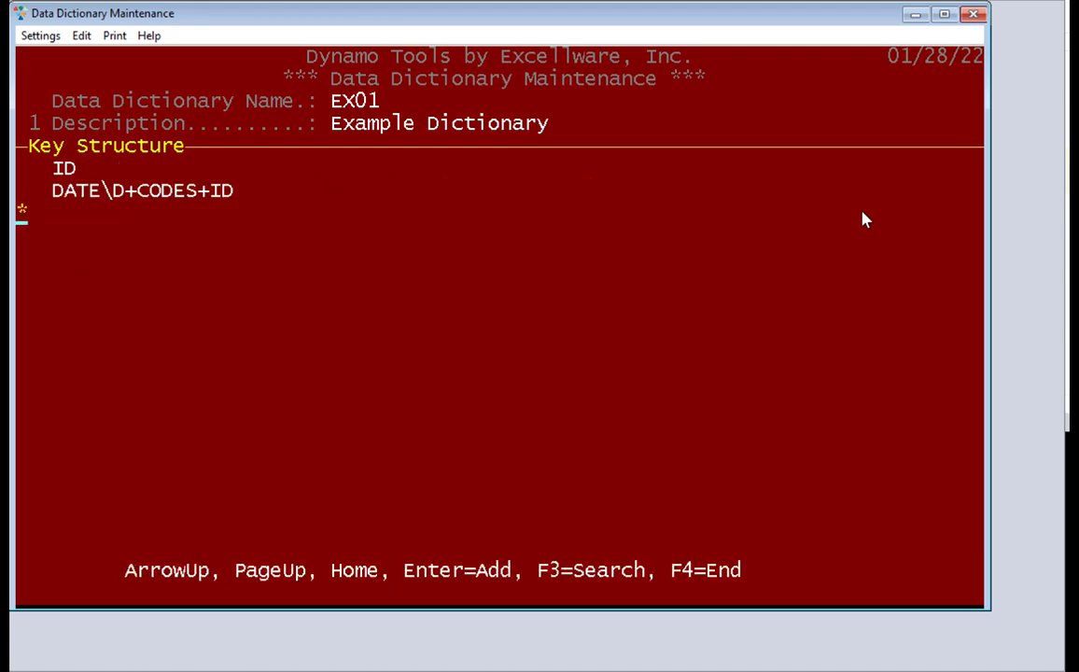
pyautogui.press('F4')
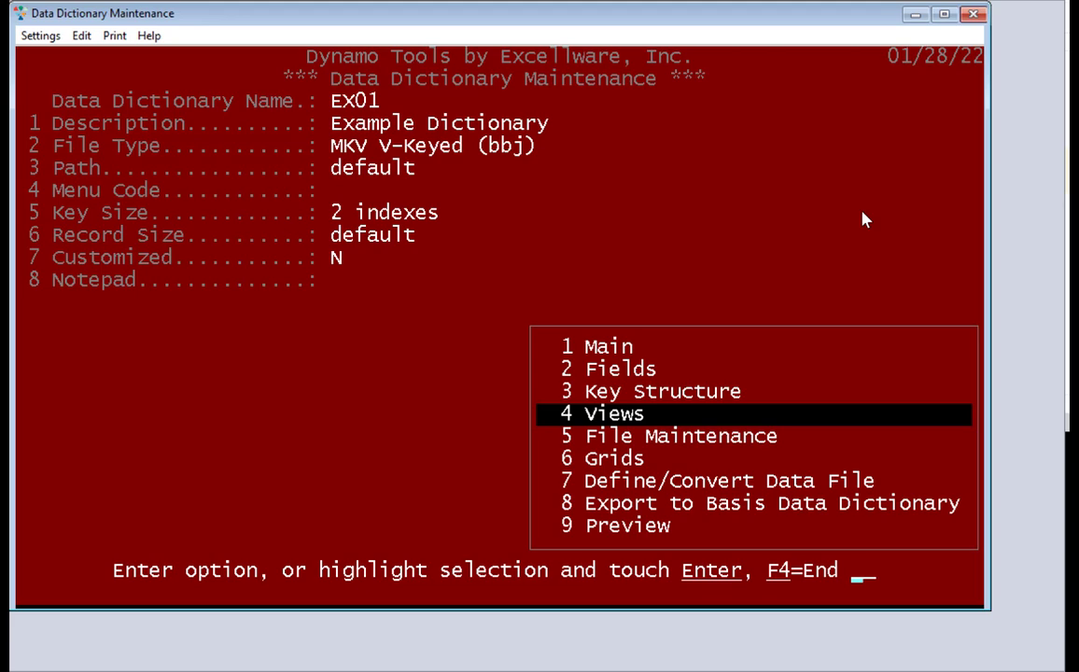
# Create view D as a new record manually with default heading values
pyautogui.press('Return')
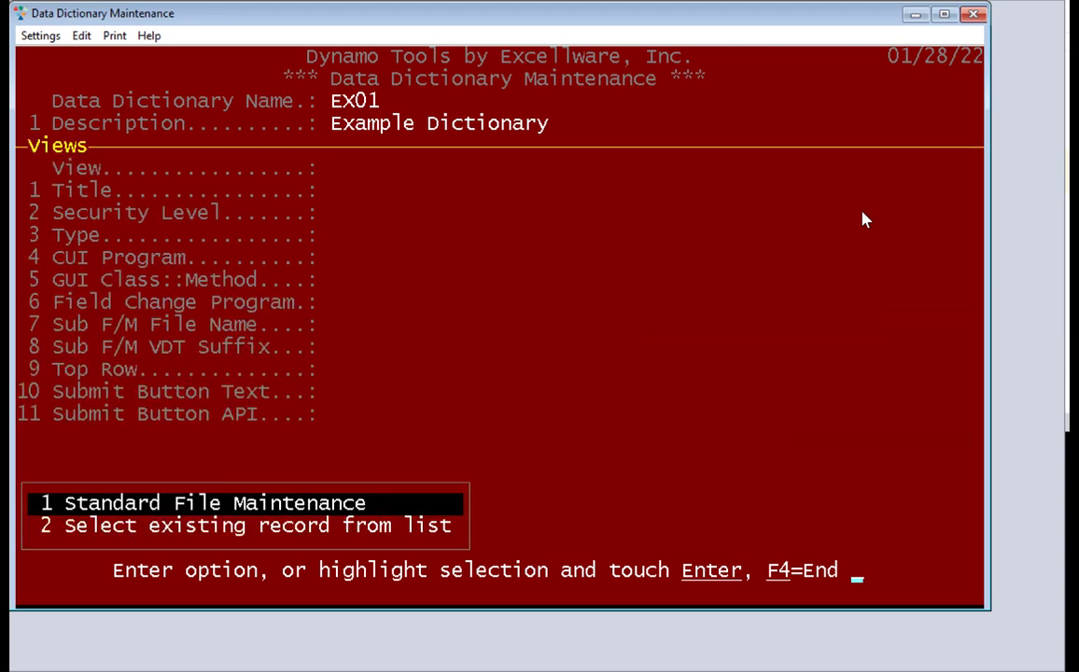
pyautogui.press('Return')
pyautogui.write('D')
pyautogui.press('Return')
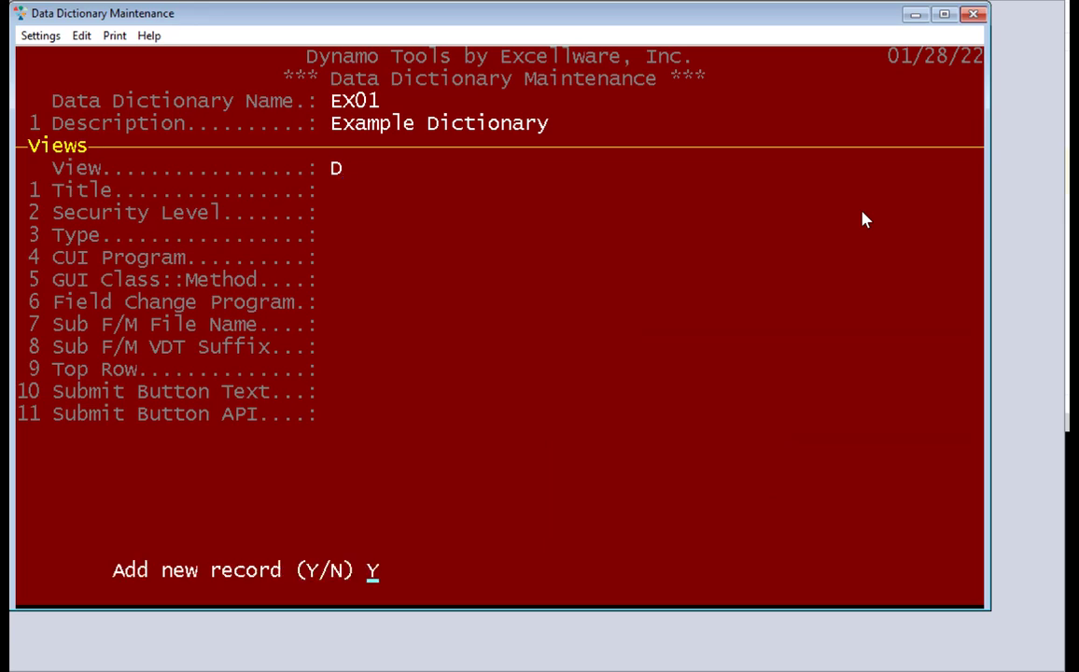
pyautogui.press('Return')
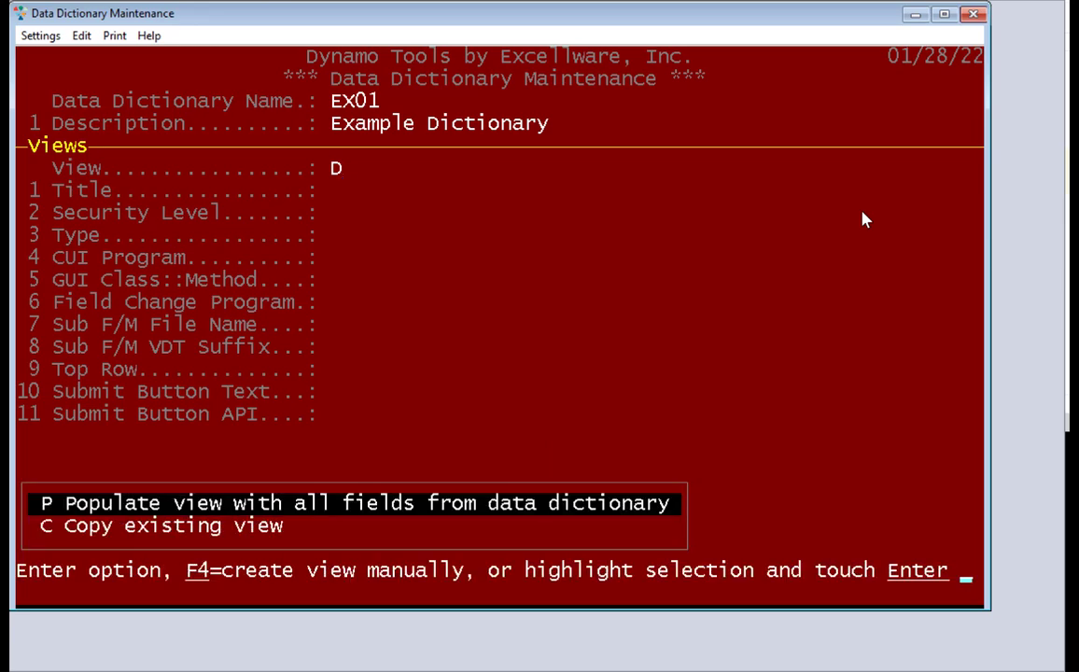
pyautogui.press('F4')
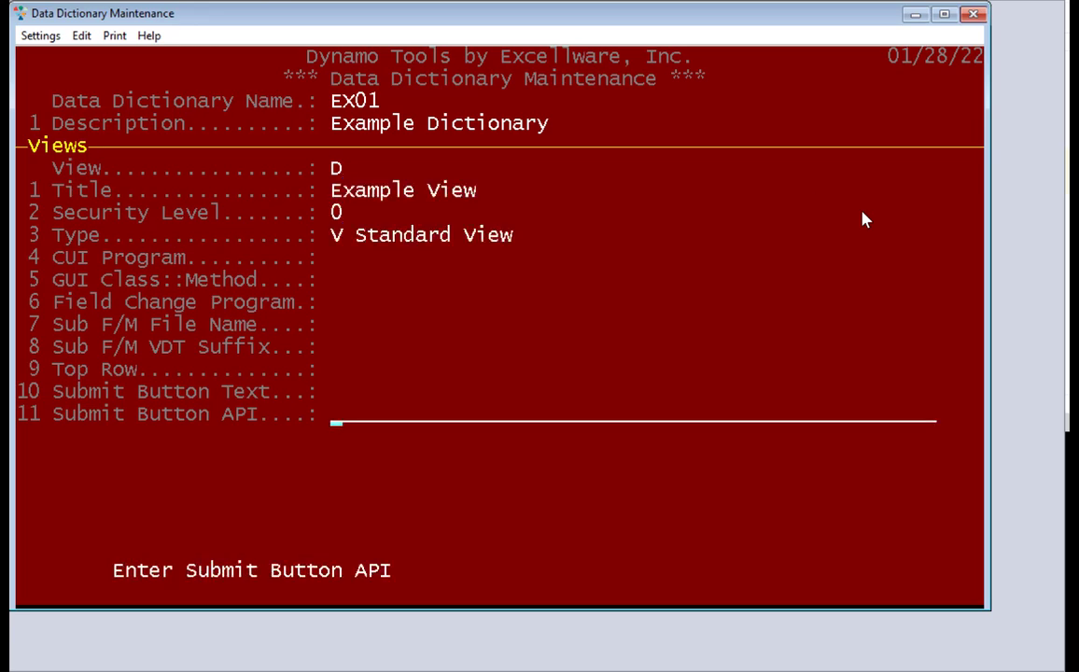
pyautogui.press('Return')
pyautogui.press('F4')
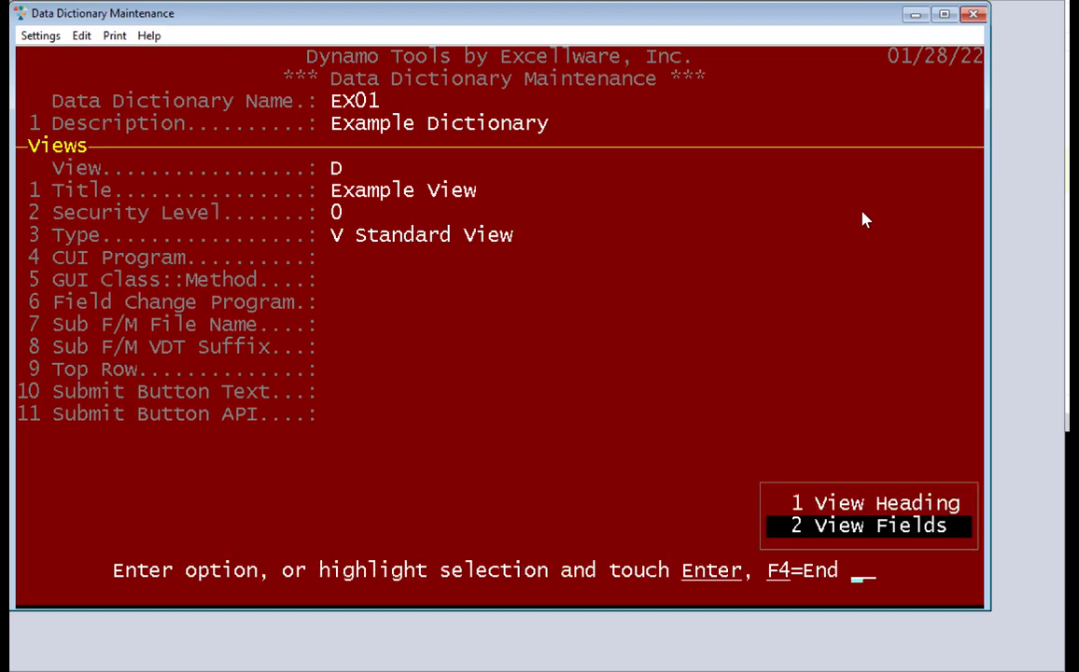
# Add TEXT_A, NUMBER_B and DATE to view D's fields
pyautogui.press('Return')
pyautogui.press('F2')
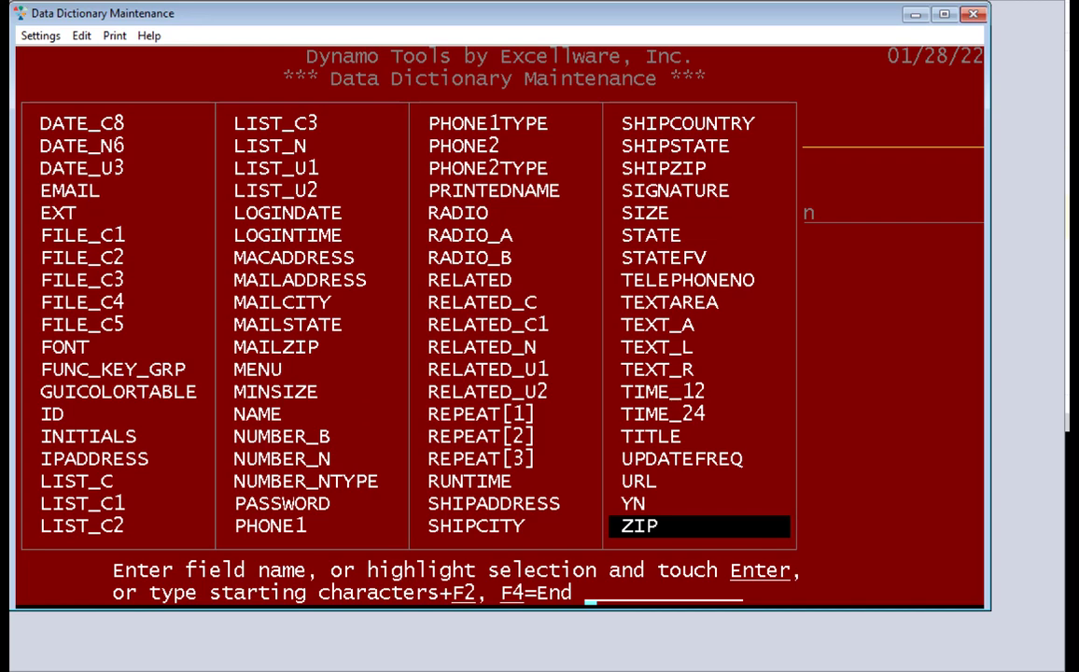
pyautogui.press('Up')
pyautogui.press('Up')
pyautogui.press('Up')
pyautogui.press('Up')
pyautogui.press('Up')
pyautogui.press('Up')
pyautogui.press('Up')
pyautogui.press('Up')
pyautogui.press('Up')
pyautogui.press('Return')
pyautogui.press('F2')
pyautogui.press('Left')
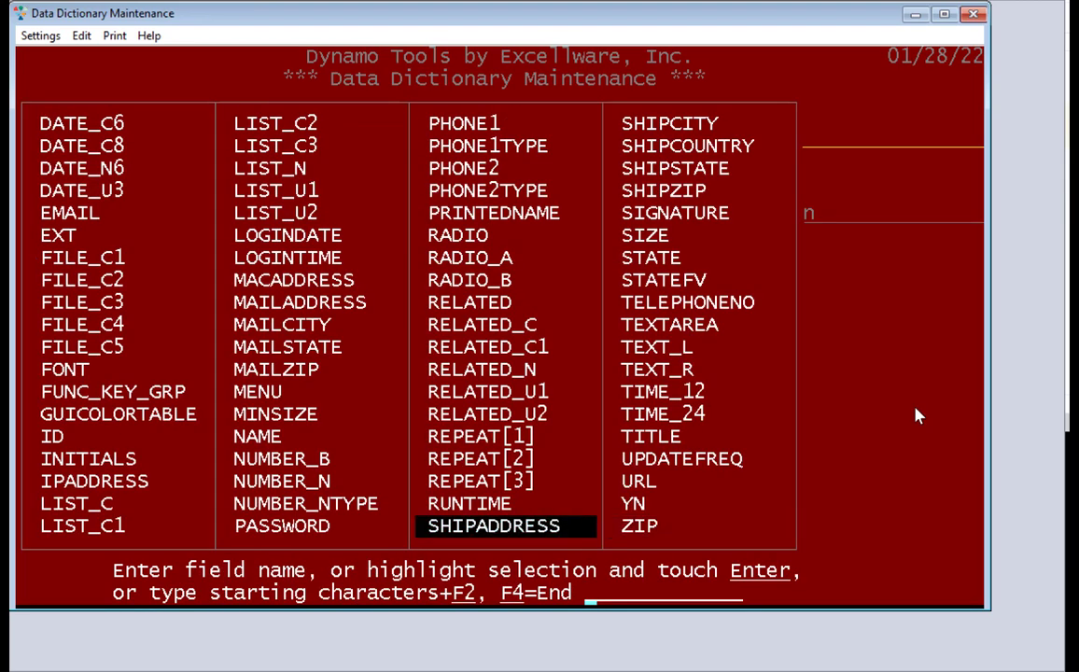
pyautogui.press('Left')
pyautogui.press('Up')
pyautogui.press('Up')
pyautogui.press('Up')
pyautogui.press('Return')
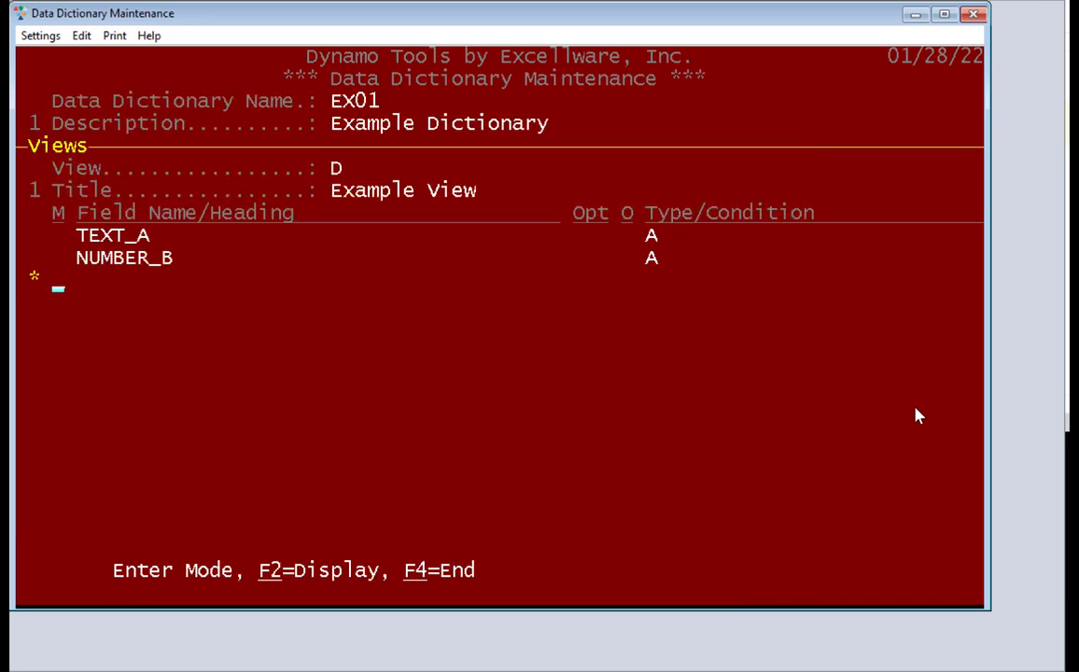
pyautogui.press('Return')
pyautogui.press('Down')
pyautogui.press('Return')
pyautogui.press('Return')
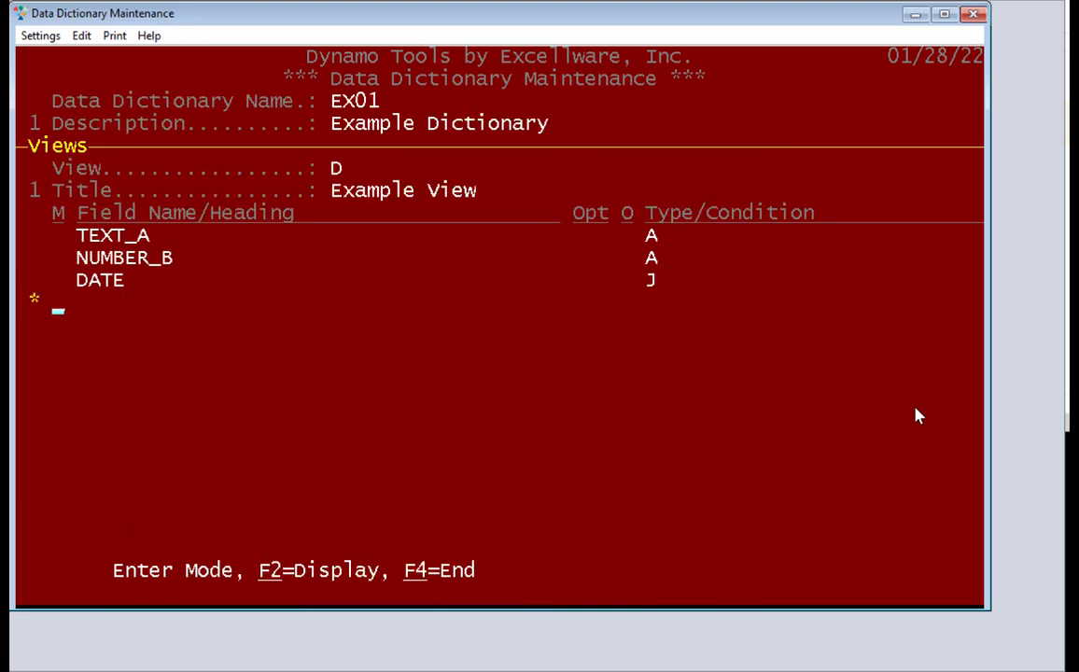
# Add YN, RELATED and STATEFV to view D with default options
pyautogui.press('F2')
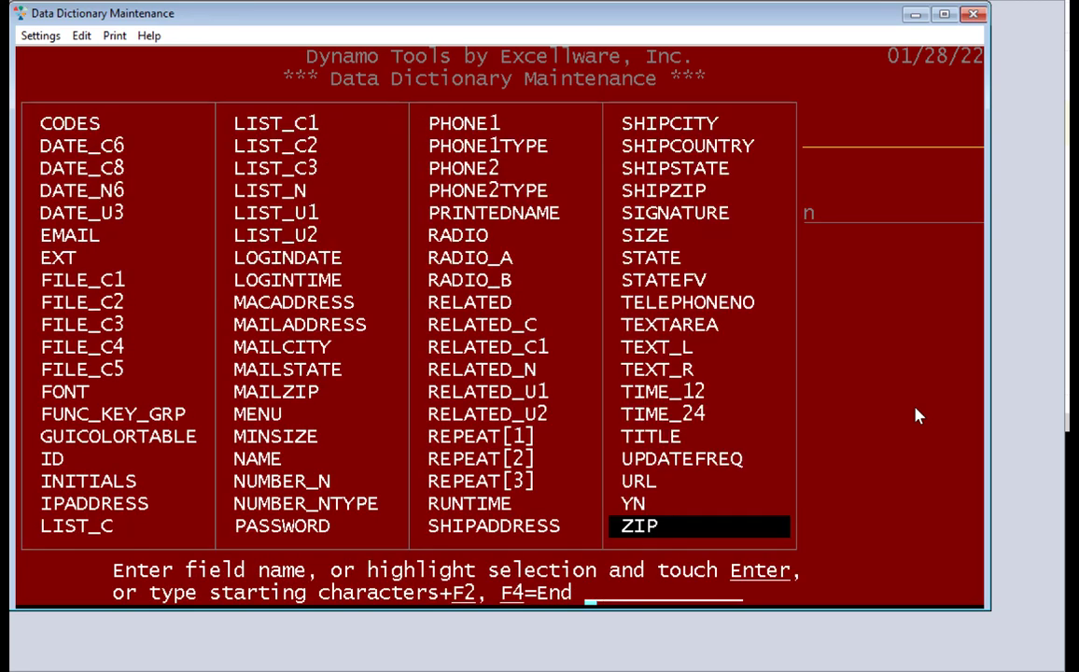
pyautogui.press('Up')
pyautogui.press('Return')
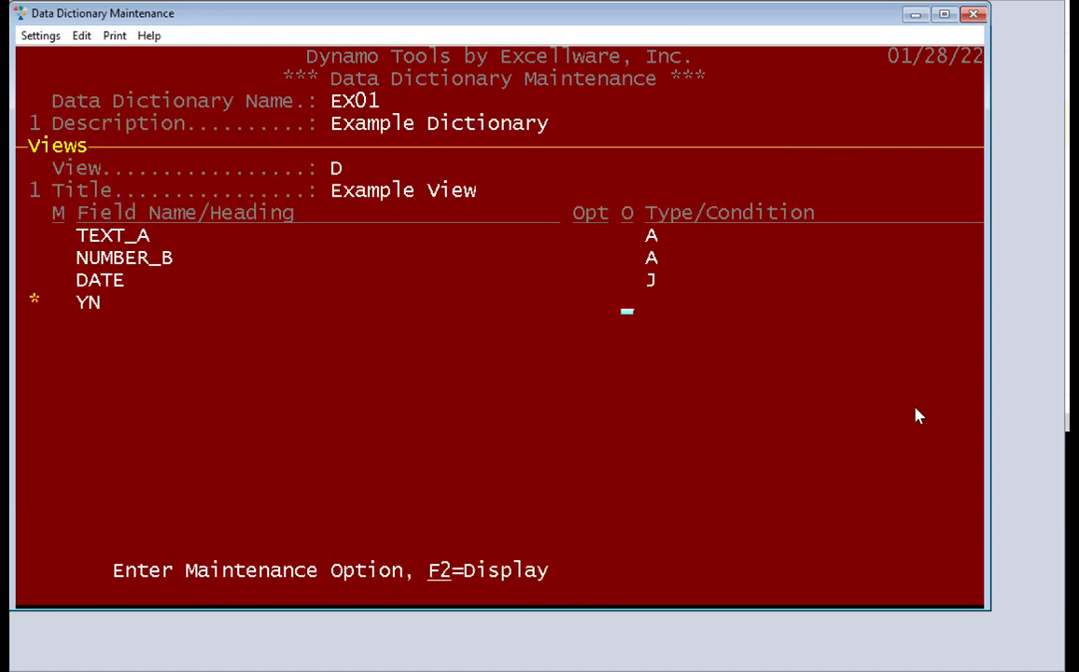
pyautogui.press('Return')
pyautogui.press('F2')
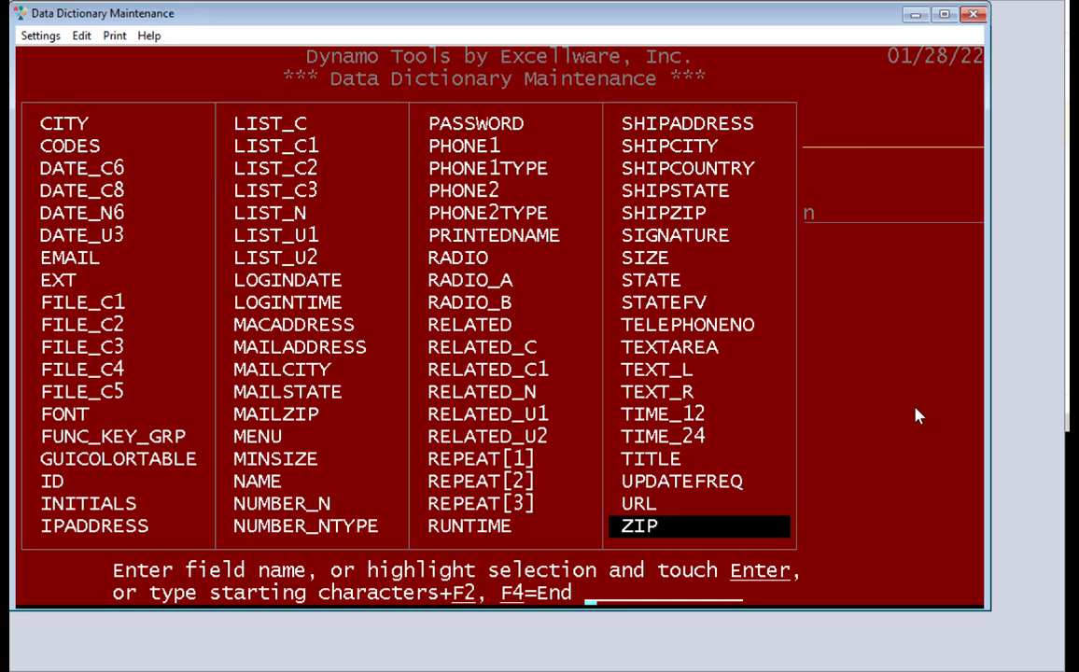
pyautogui.press('Left')
pyautogui.press('Up')
pyautogui.press('Up')
pyautogui.press('Up')
pyautogui.press('Up')
pyautogui.press('Up')
pyautogui.press('Up')
pyautogui.press('Up')
pyautogui.press('Up')
pyautogui.press('Up')
pyautogui.press('Up')
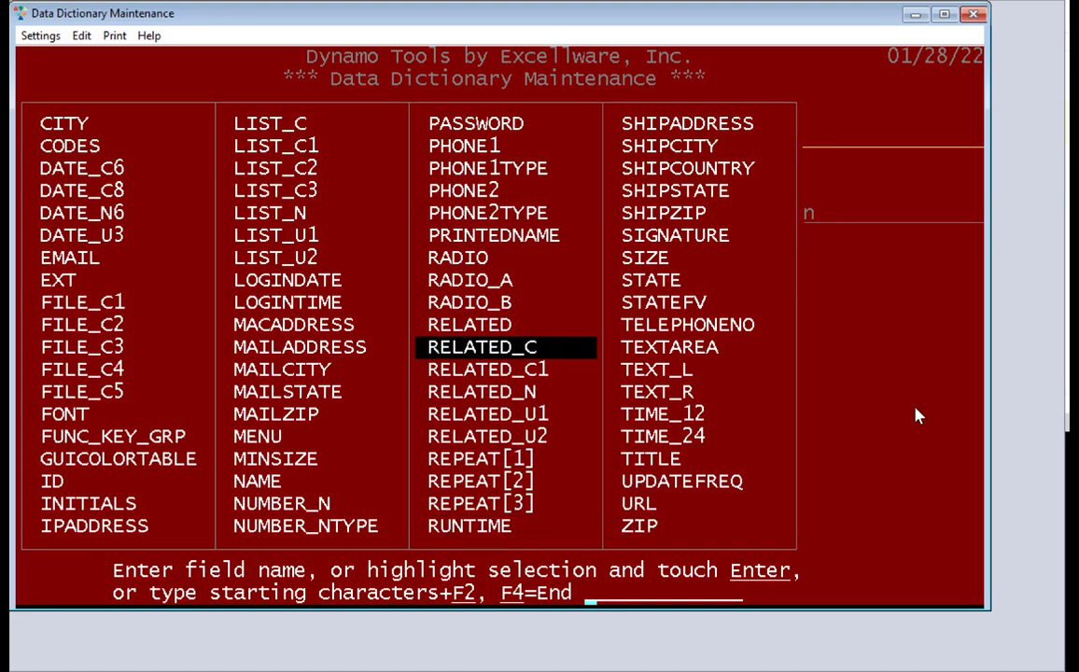
pyautogui.press('Down')
pyautogui.press('Return')
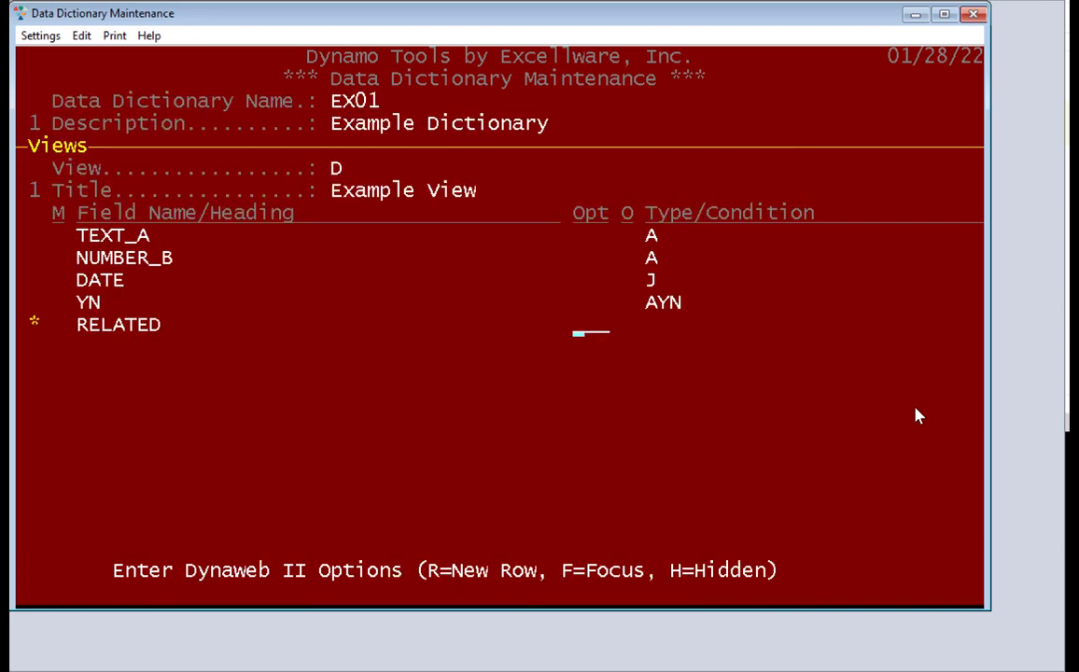
pyautogui.press('Return')
pyautogui.press('Return')
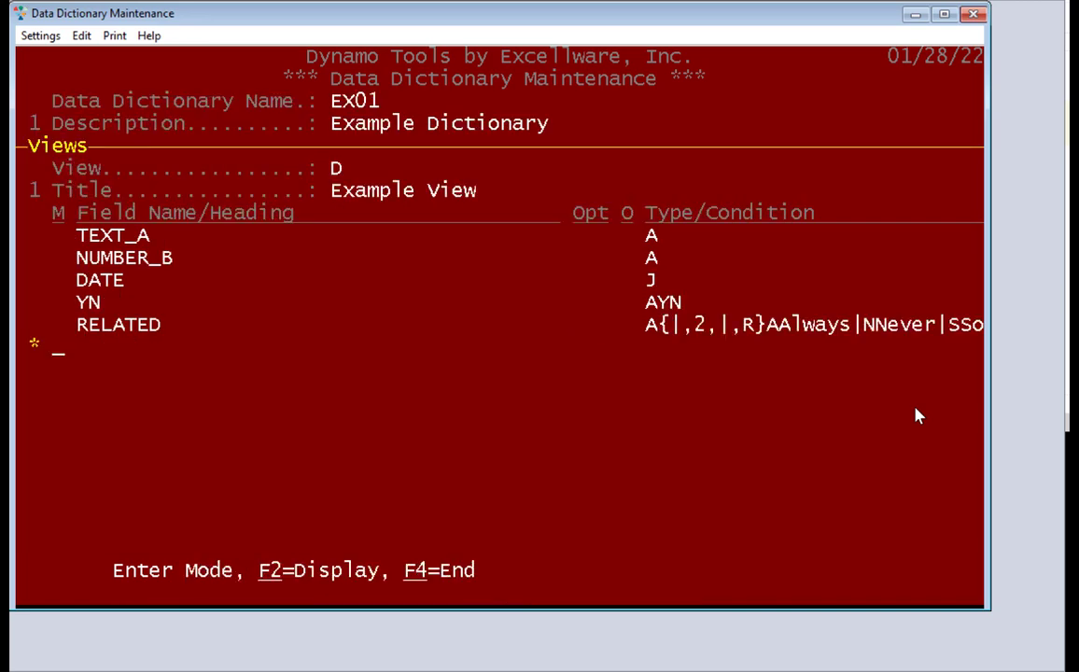
pyautogui.press('F2')
pyautogui.press('Up')
pyautogui.press('Up')
pyautogui.press('Up')
pyautogui.press('Up')
pyautogui.press('Up')
pyautogui.press('Up')
pyautogui.press('Up')
pyautogui.press('Up')
pyautogui.press('Up')
pyautogui.press('Up')
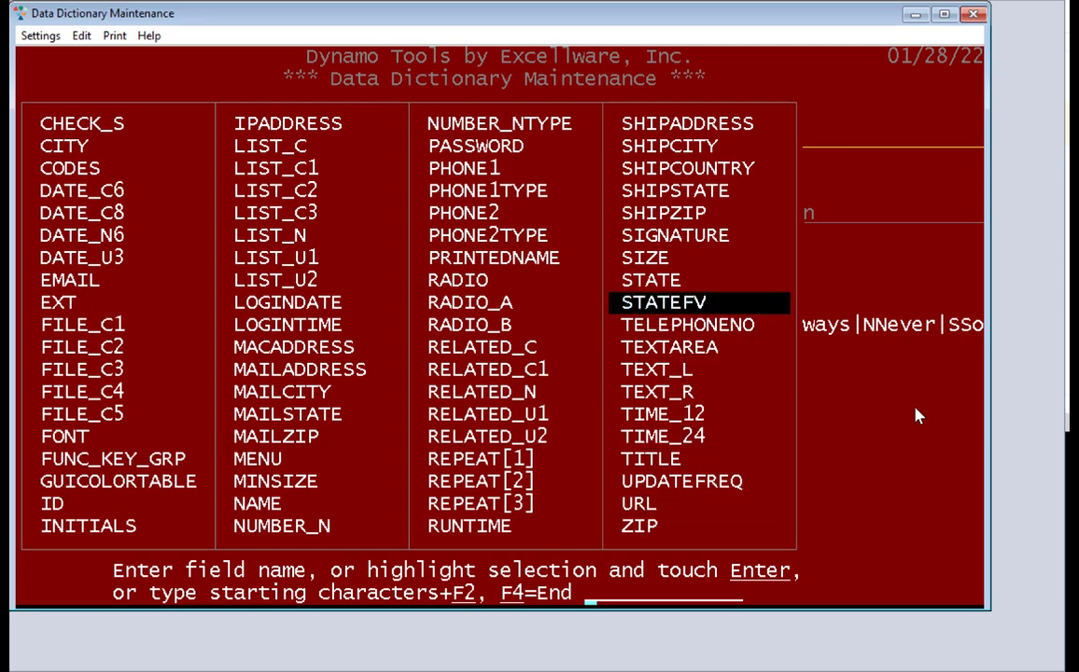
pyautogui.press('Return')
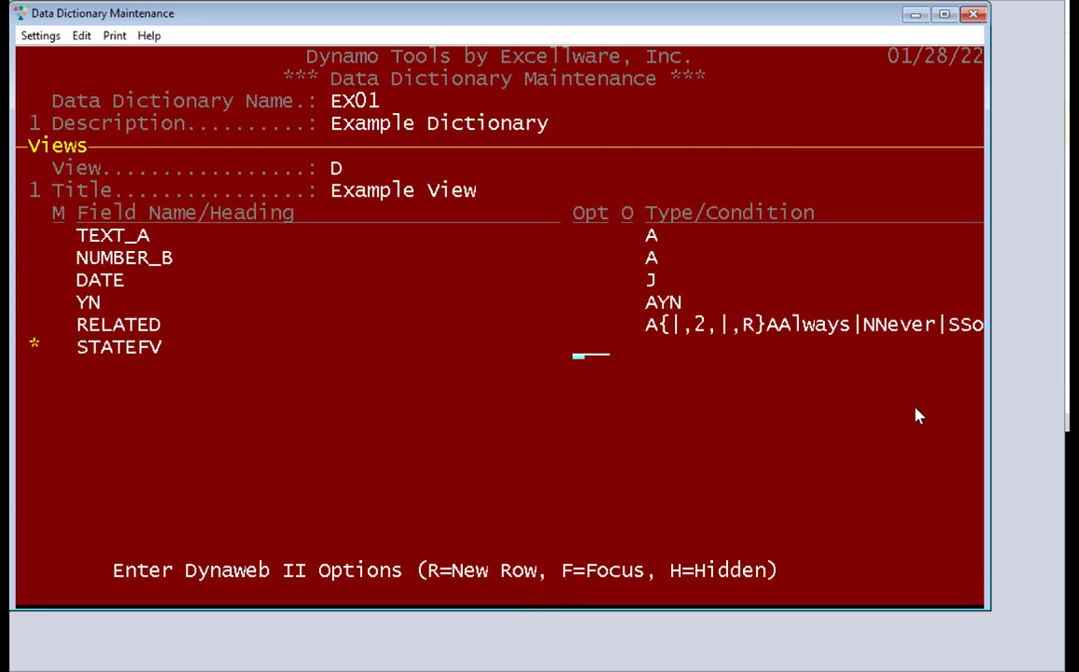
pyautogui.press('Return')
pyautogui.press('Return')
pyautogui.press('F4')
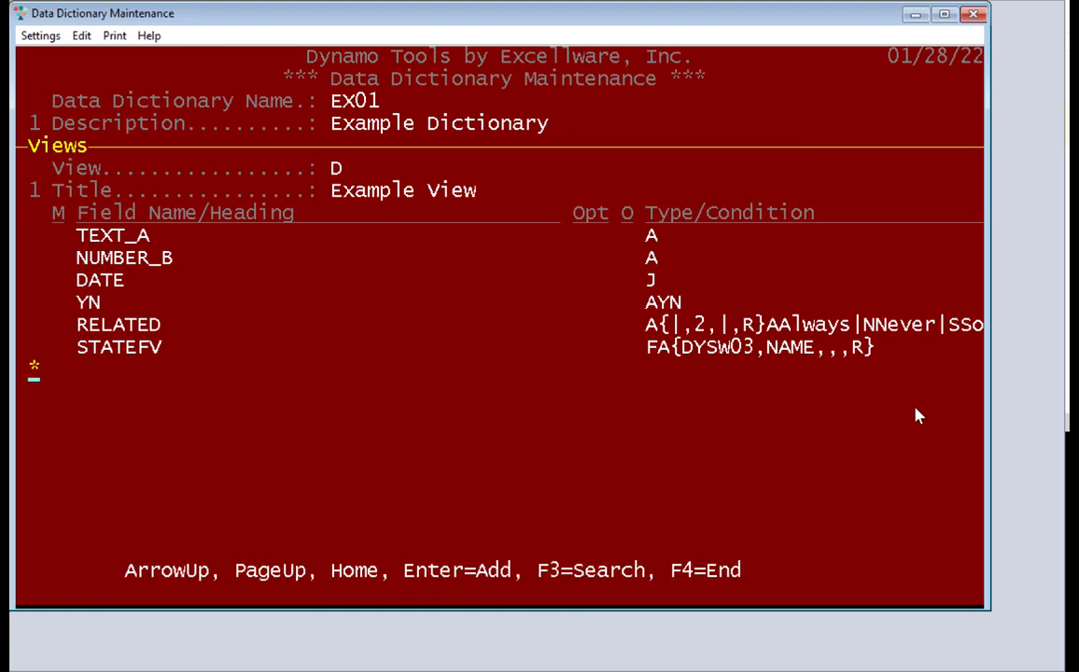
pyautogui.press('F4')
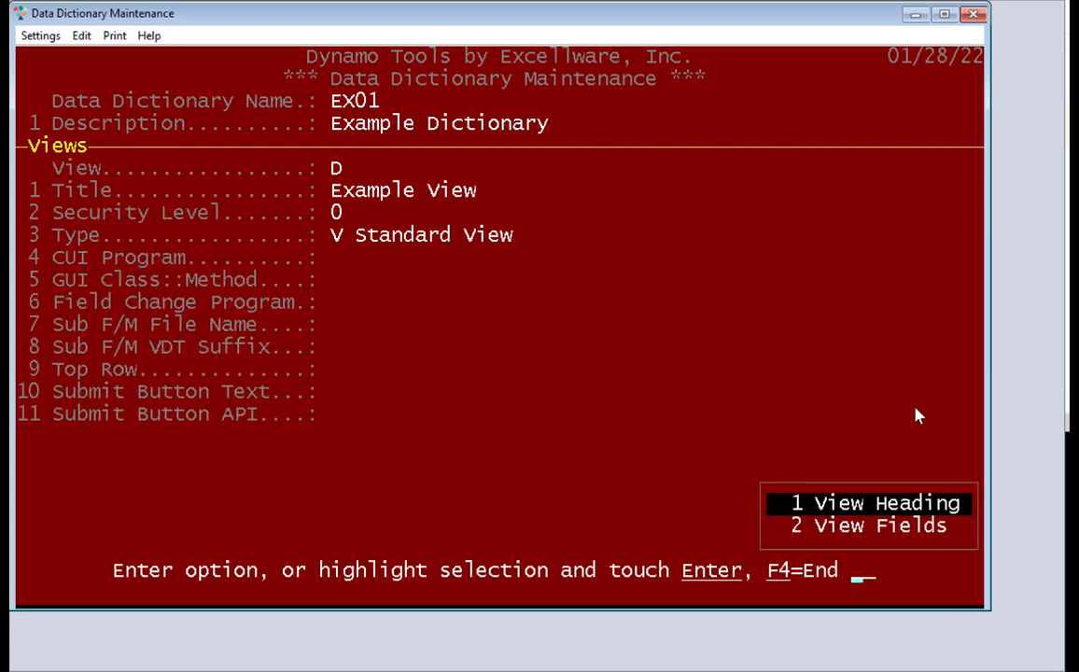
# Preview View D Example View in character format from the last page of records
pyautogui.press('F4')
pyautogui.press('F4')
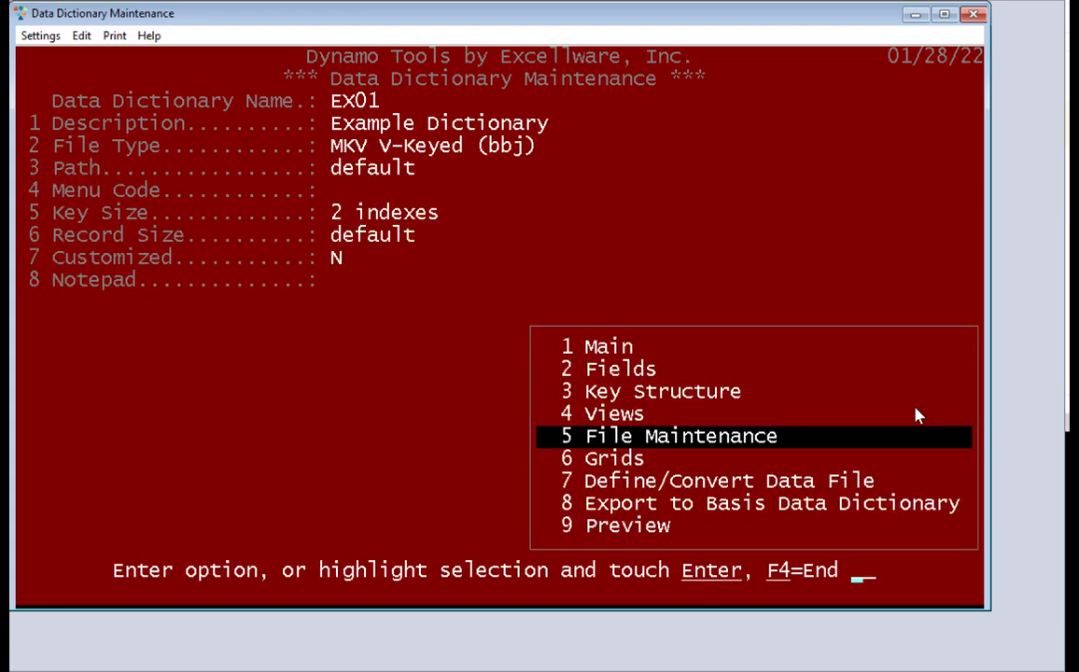
pyautogui.press('9')
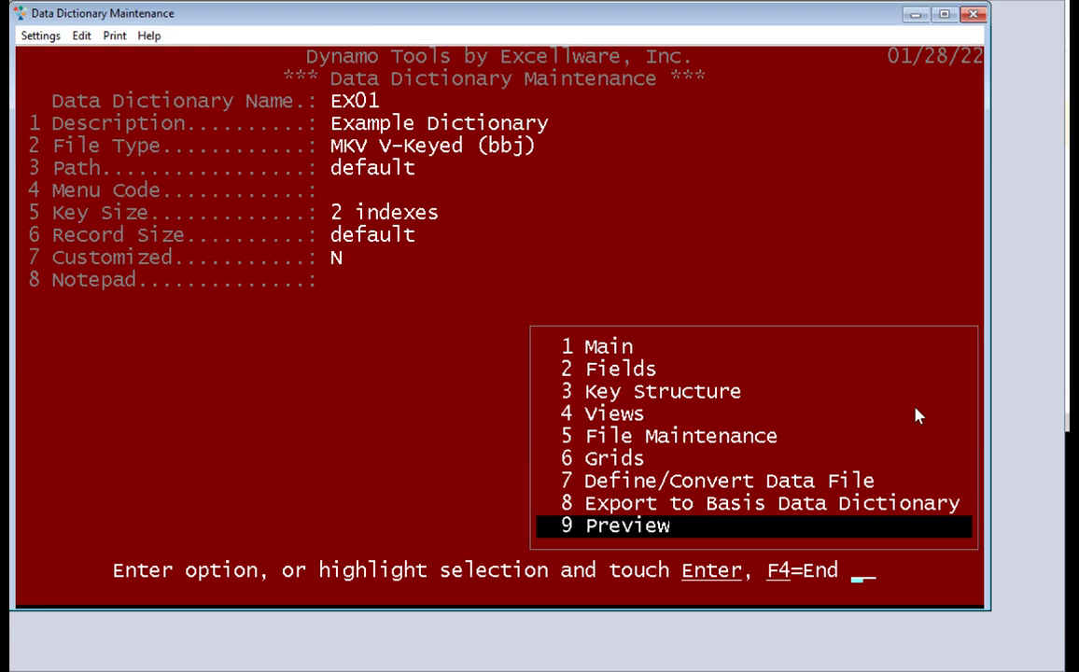
pyautogui.press('Return')
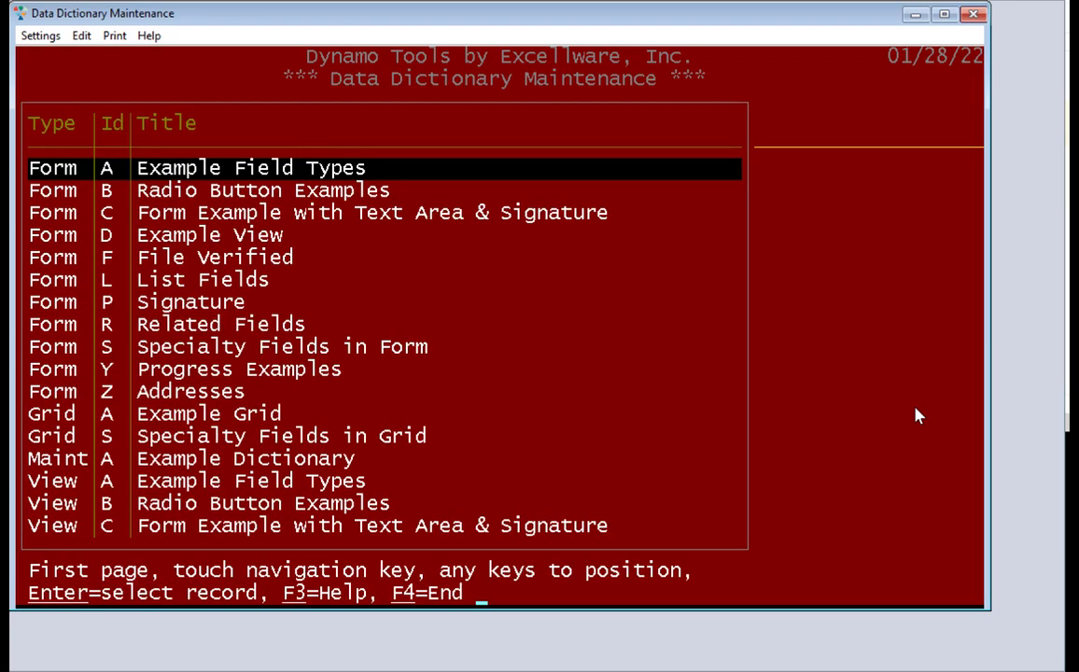
pyautogui.press('pagedown')
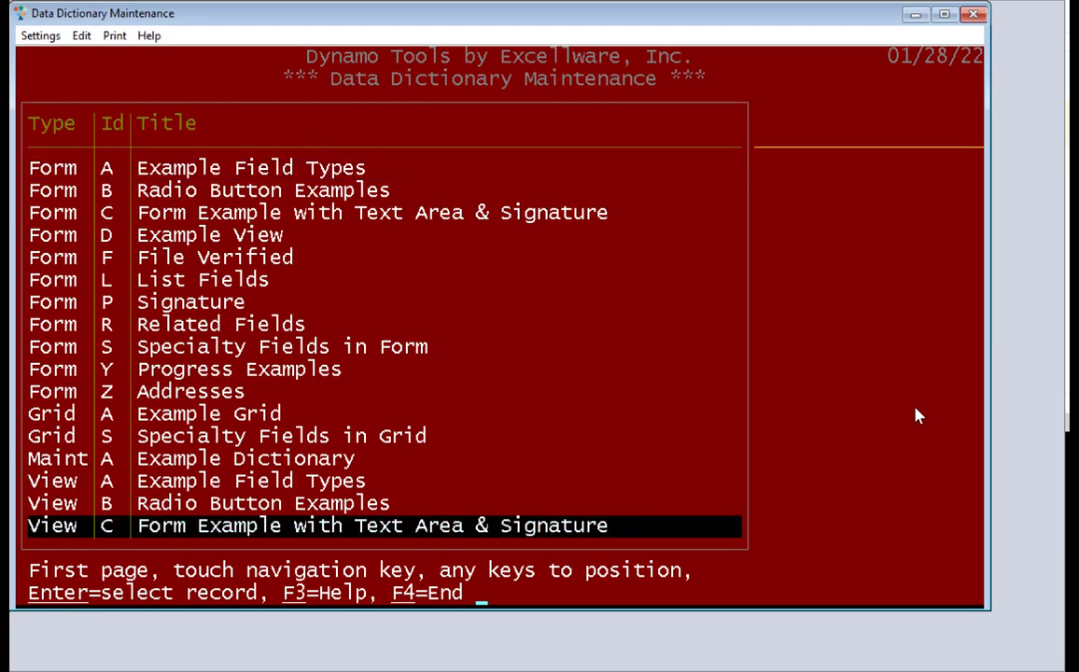
pyautogui.press('pagedown')
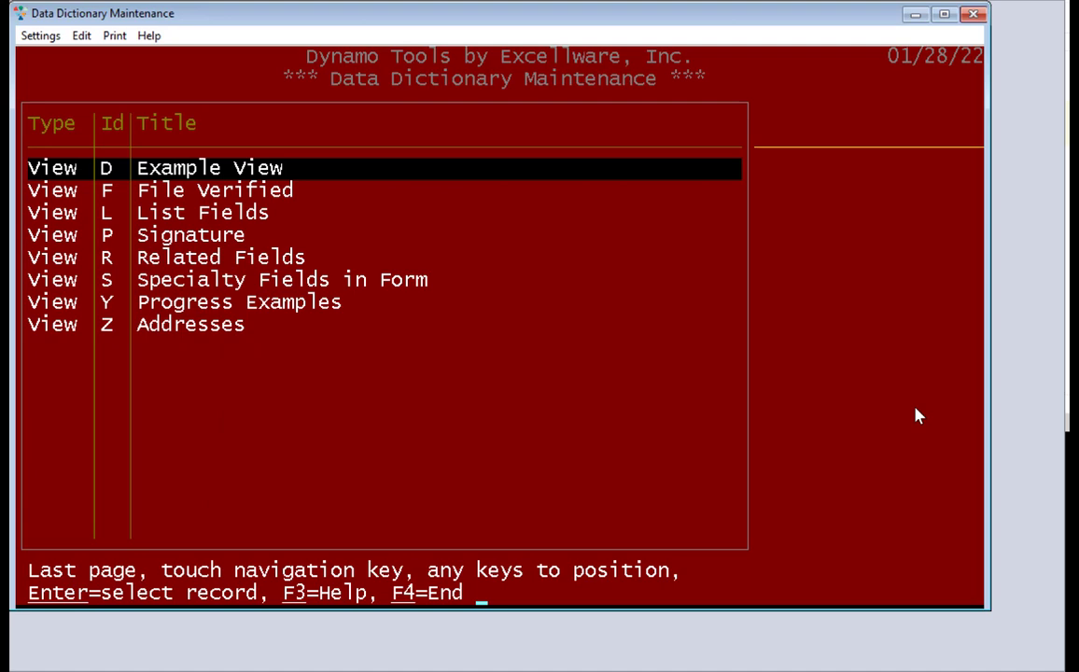
pyautogui.press('Return')
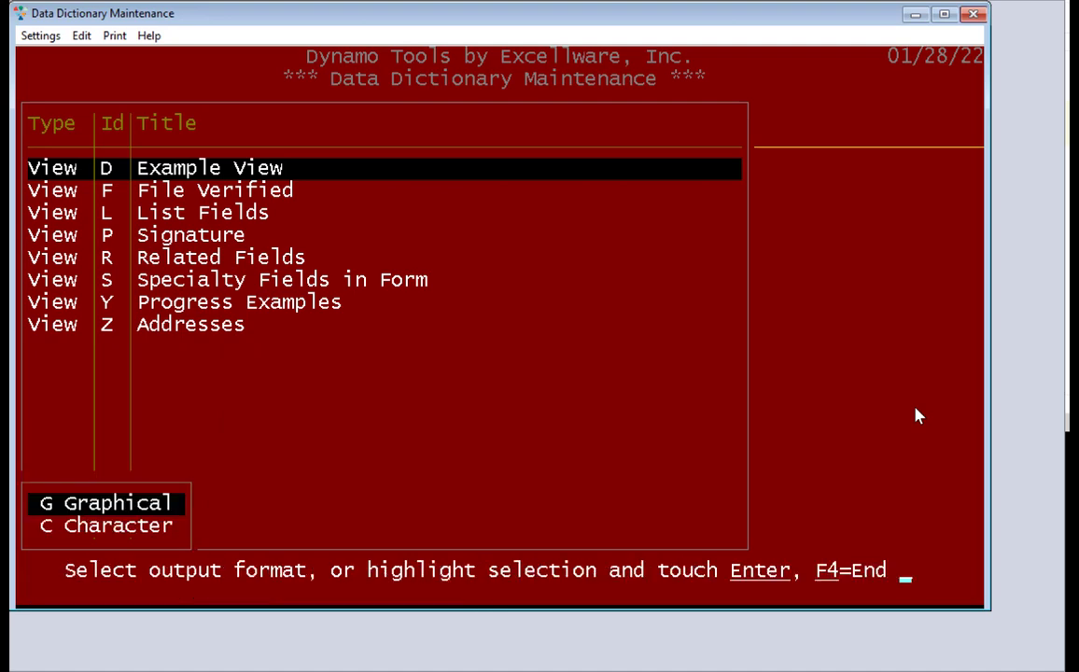
pyautogui.press('Down')
pyautogui.press('Return')
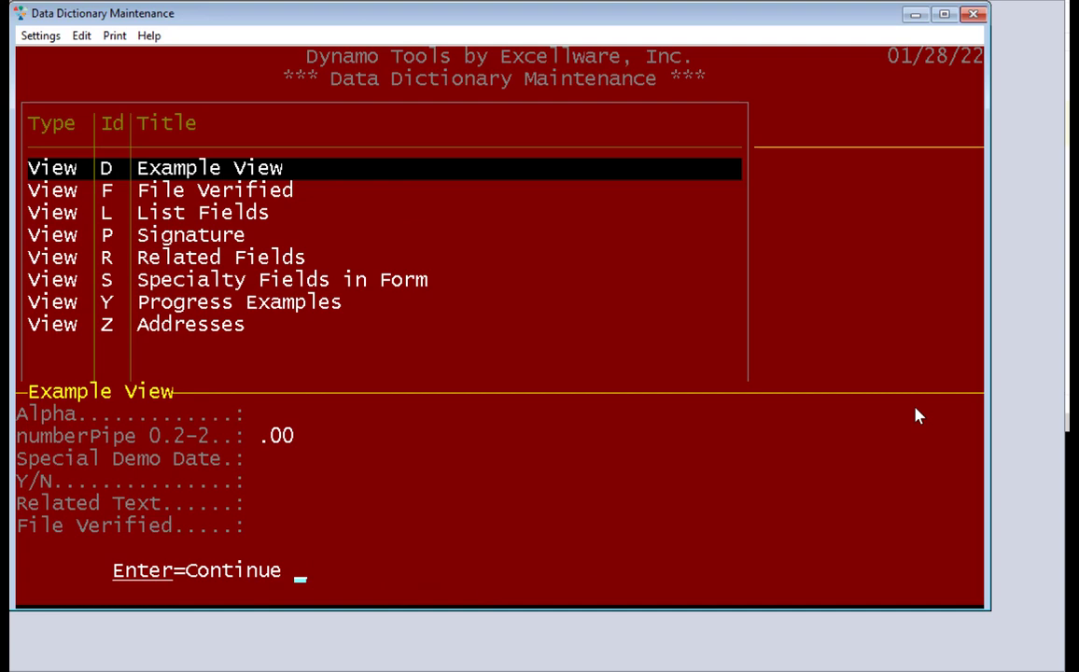
pyautogui.press('Return')
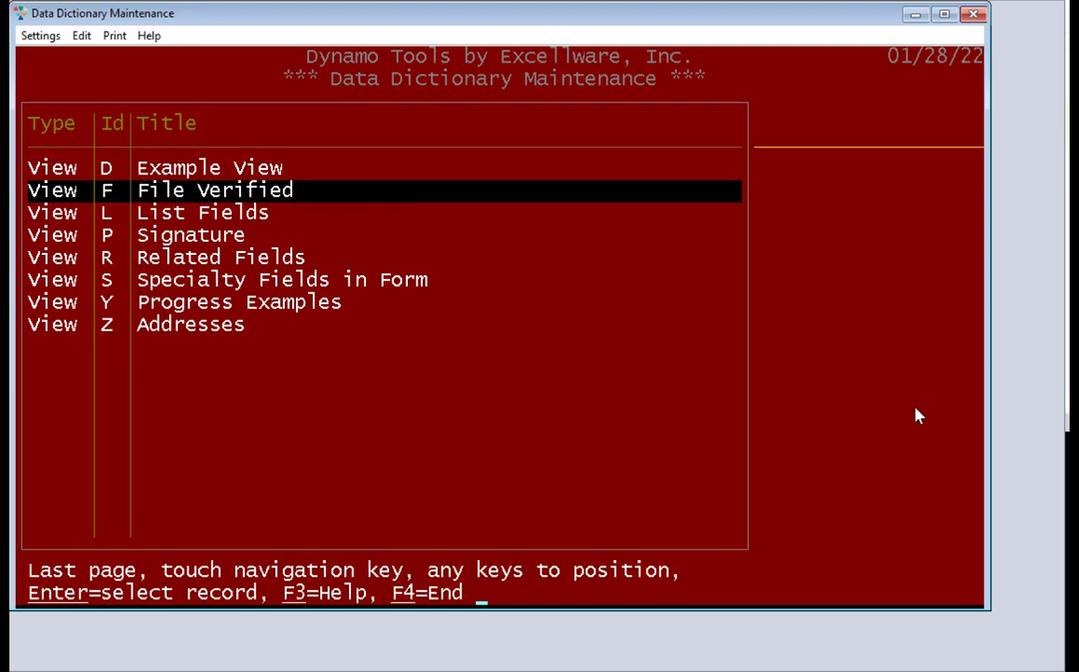
# Preview View D again in graphical format, then close the preview window
pyautogui.press('Up')
pyautogui.press('Return')
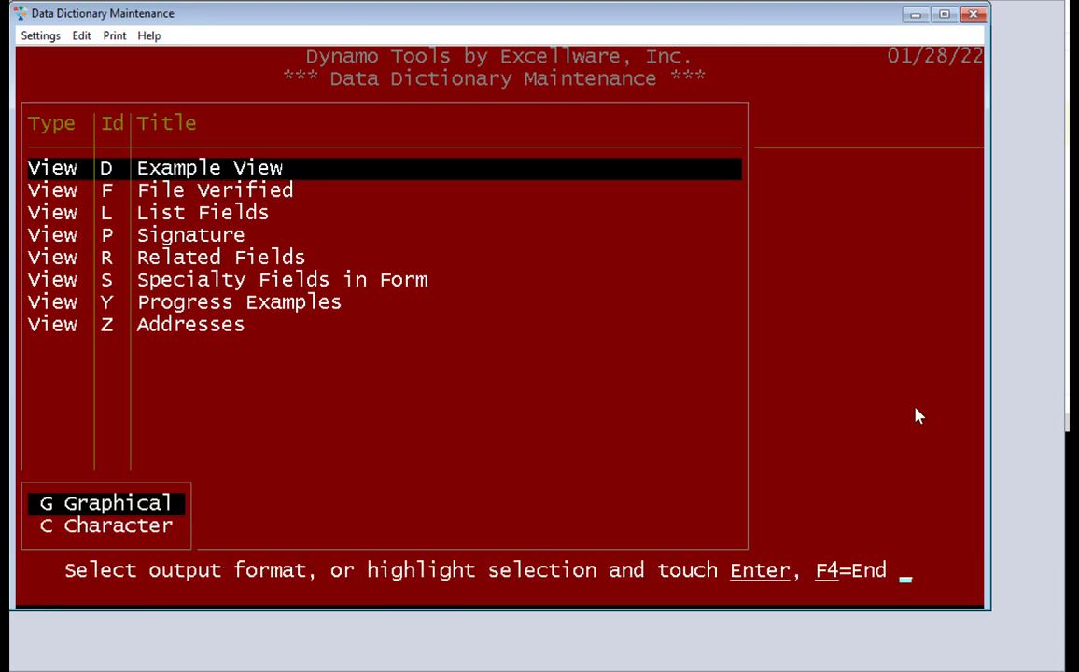
pyautogui.press('Return')
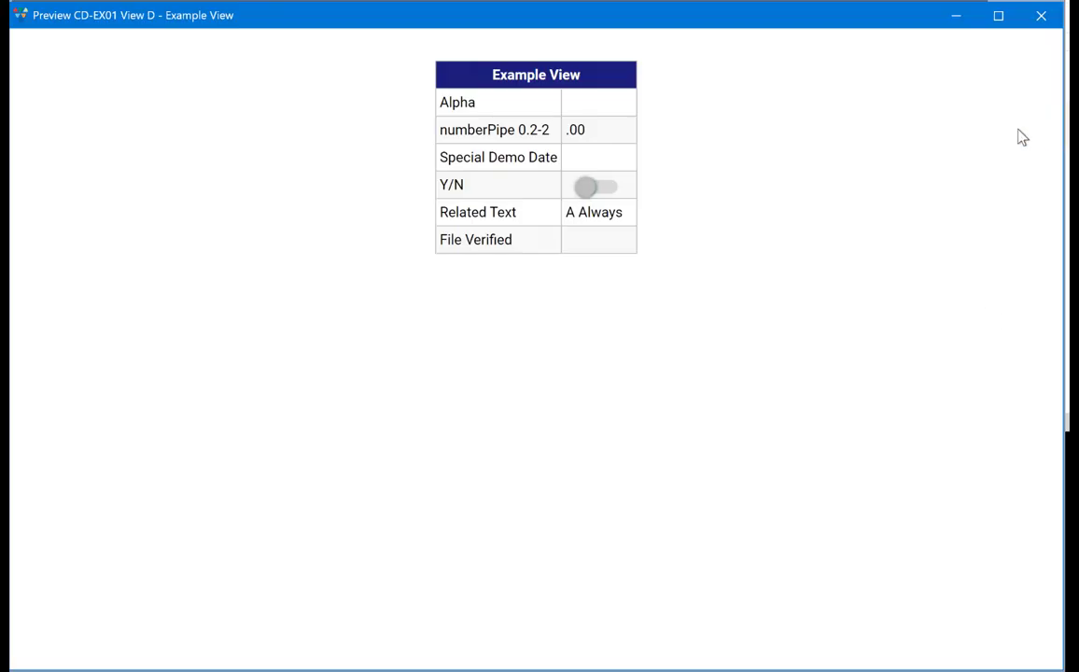
pyautogui.click(1042, 15)
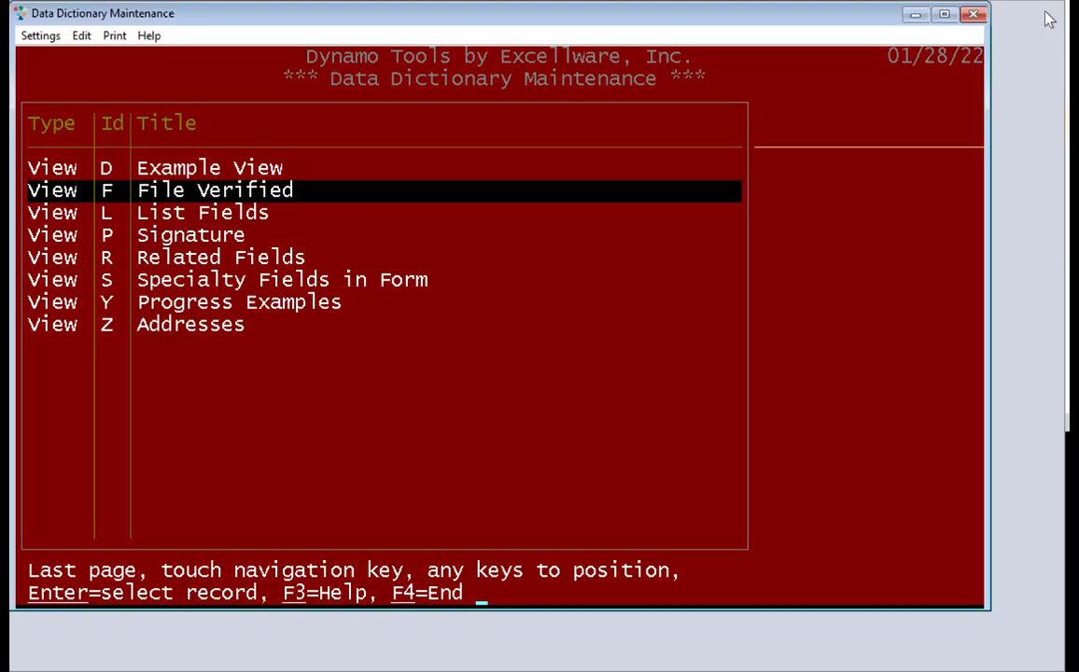
# Open Form D Example View in character format for testing
pyautogui.press('pageup')
pyautogui.press('Up')
pyautogui.press('Up')
pyautogui.press('Up')
pyautogui.press('Up')
pyautogui.press('Up')
pyautogui.press('Up')
pyautogui.press('Up')
pyautogui.press('Up')
pyautogui.press('Up')
pyautogui.press('Up')
pyautogui.press('Up')
pyautogui.press('Up')
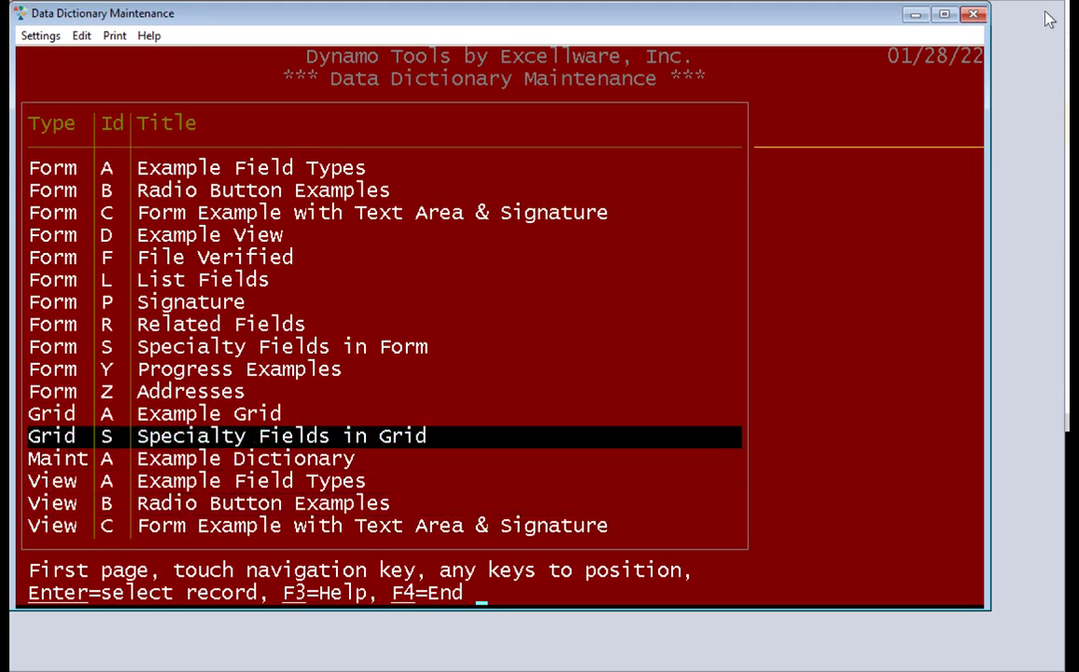
pyautogui.press('Up')
pyautogui.press('Up')
pyautogui.press('Down')
pyautogui.press('Return')
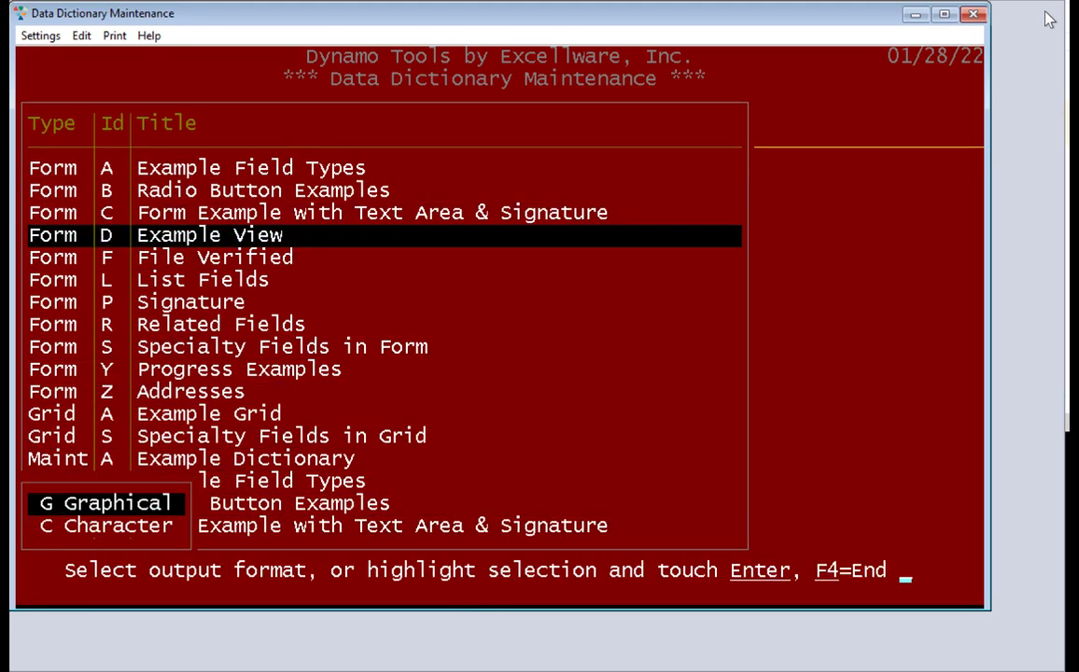
pyautogui.press('Down')
pyautogui.press('Return')
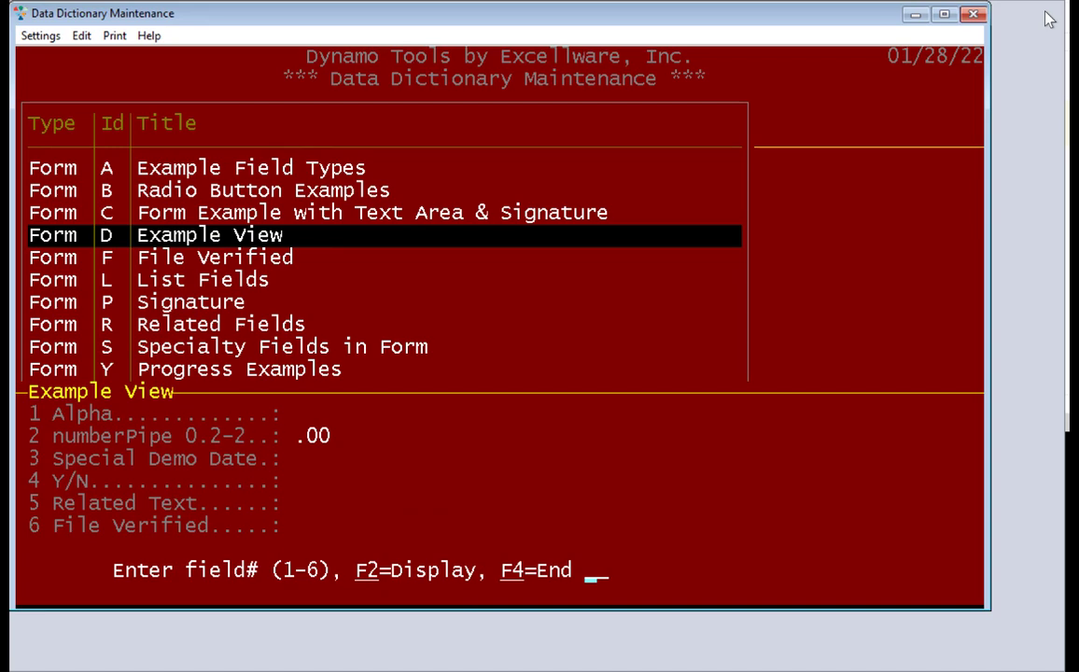
# Enter 'test' for Alpha, 1234.5 for the number, and 01/20/22 from the calendar
pyautogui.press('Return')
pyautogui.write('test')
pyautogui.press('Return')
pyautogui.write('1234.5')
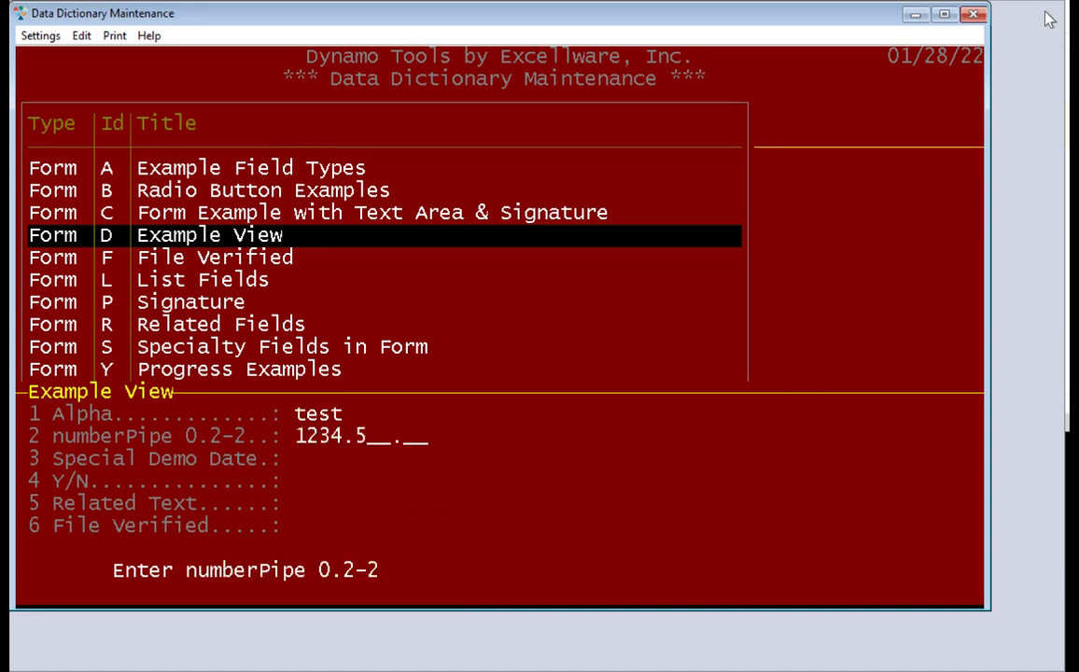
pyautogui.press('Return')
pyautogui.write('3')
pyautogui.press('Return')
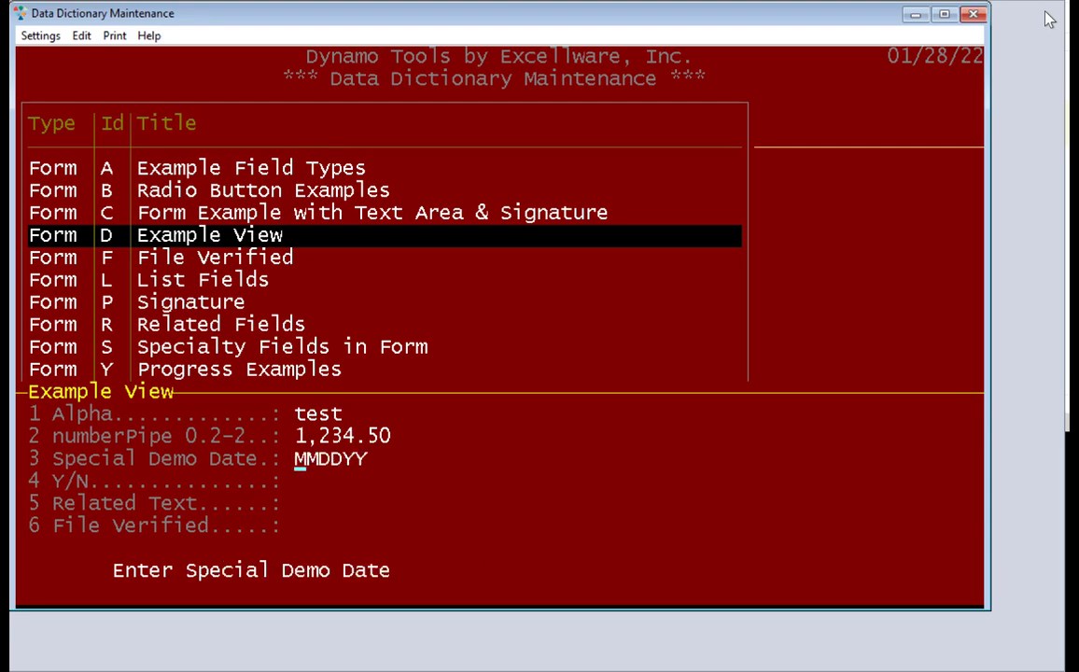
pyautogui.press('F3')
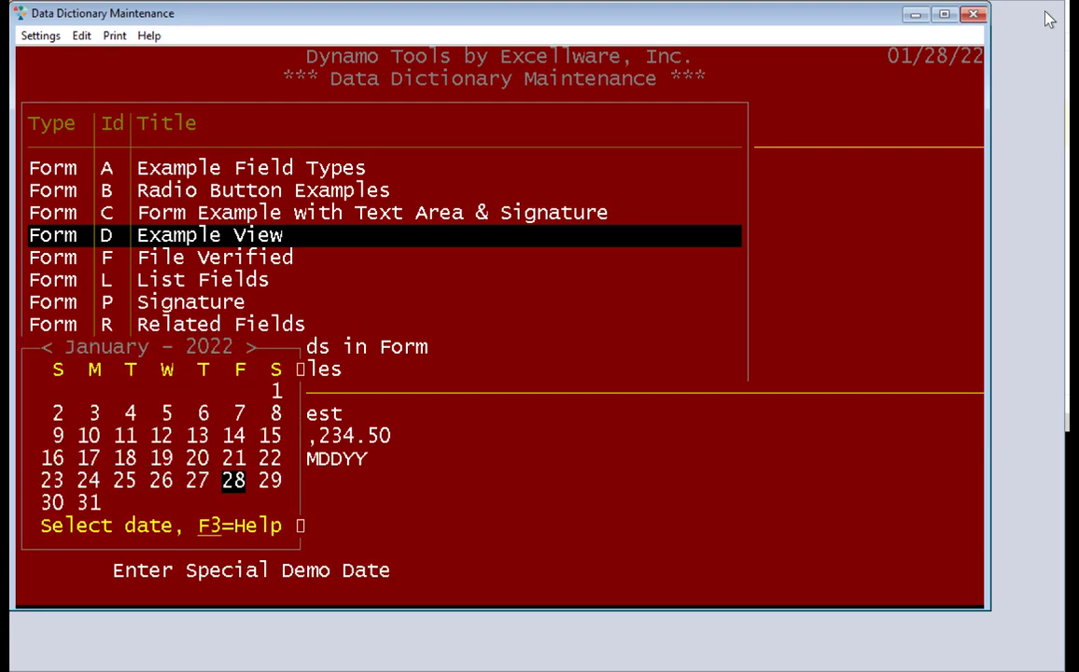
pyautogui.press('Up')
pyautogui.press('Left')
pyautogui.press('Return')
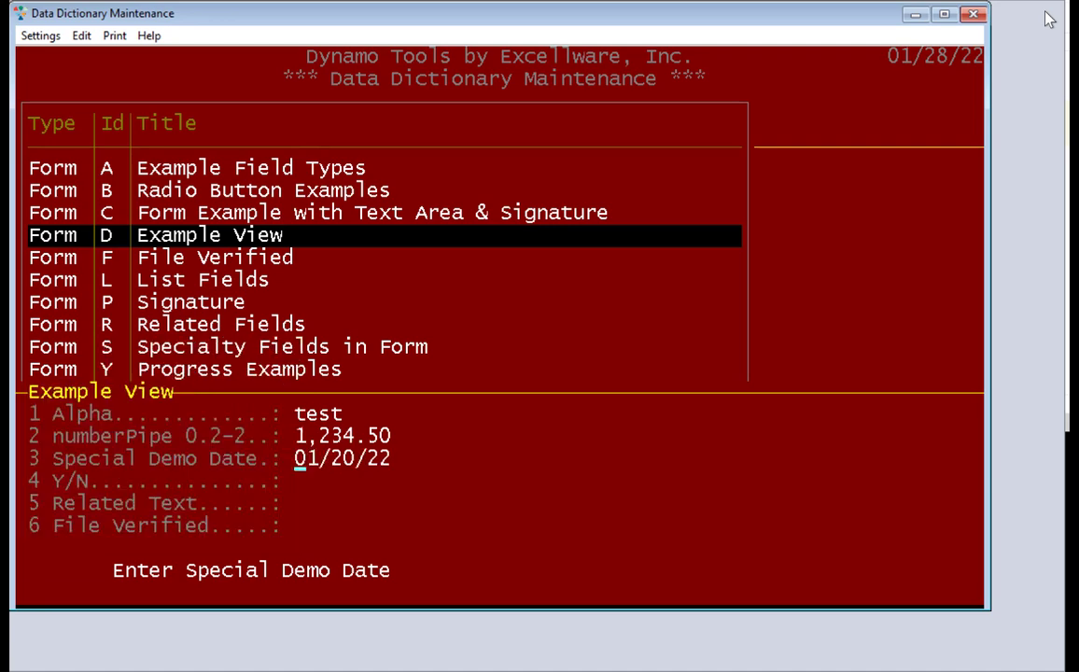
pyautogui.press('Return')
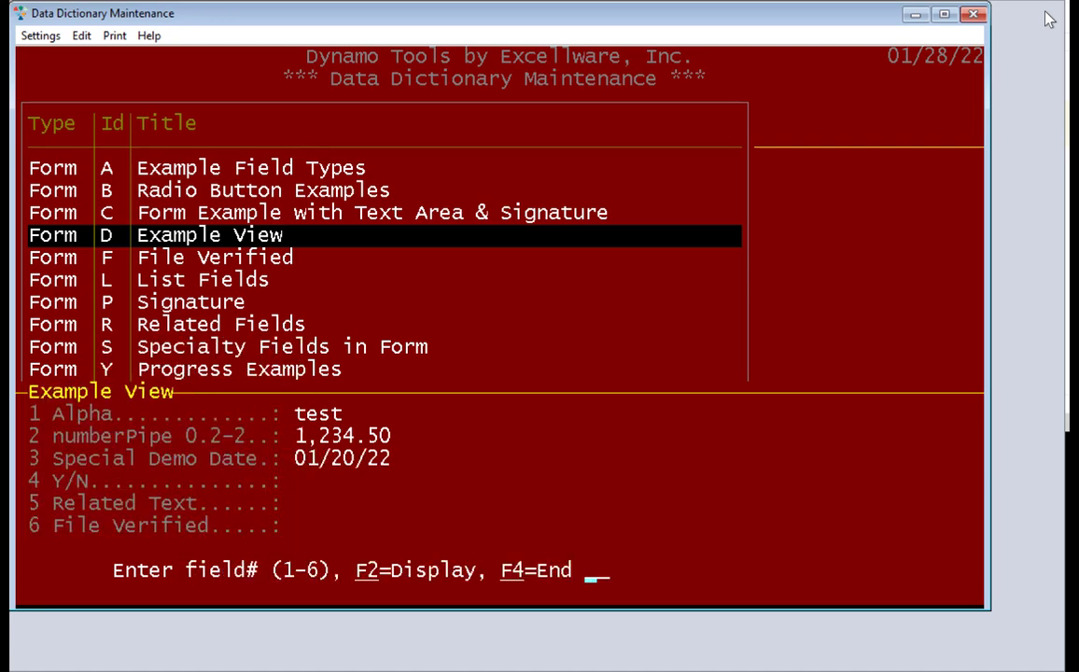
# Set the Y/N field to Y and Related Text to Never
pyautogui.write('4')
pyautogui.press('Return')
pyautogui.press('Return')
pyautogui.write('5')
pyautogui.press('Return')
pyautogui.press('Down')
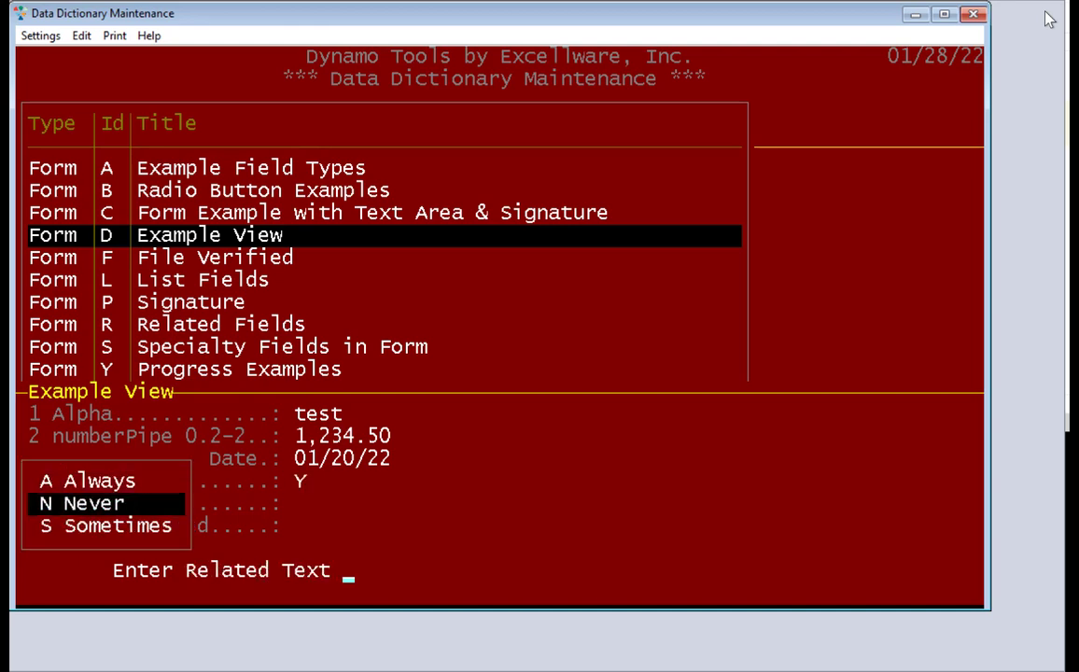
pyautogui.press('Up')
pyautogui.press('Down')
pyautogui.press('Return')
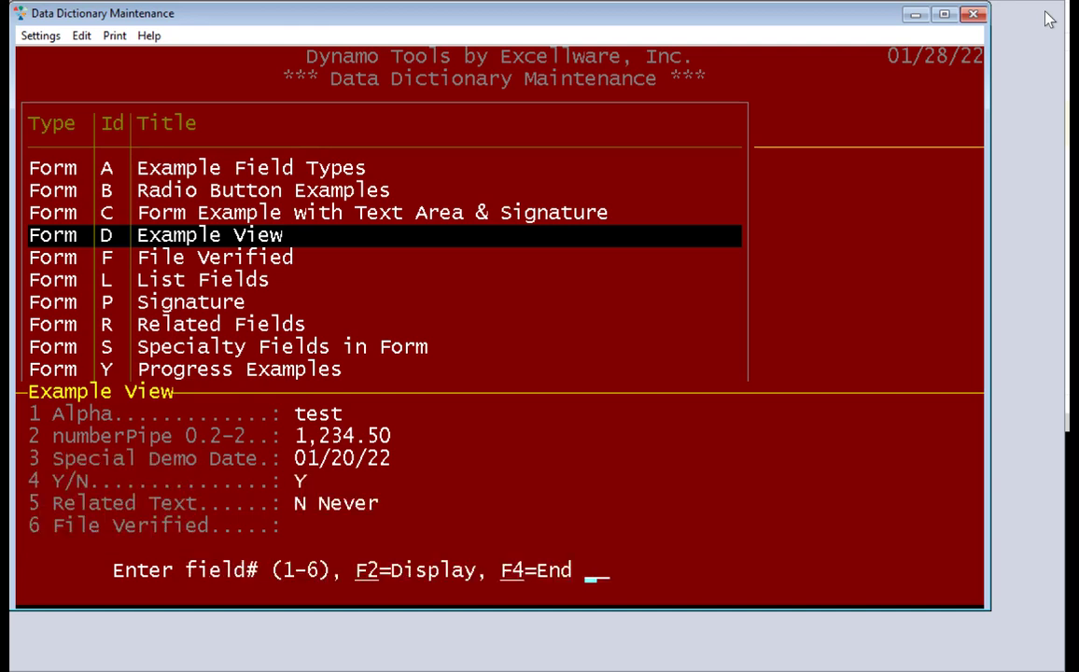
# Pick Bc Bangladesh for File Verified, finish the form, and reselect Form D
pyautogui.write('6')
pyautogui.press('Return')
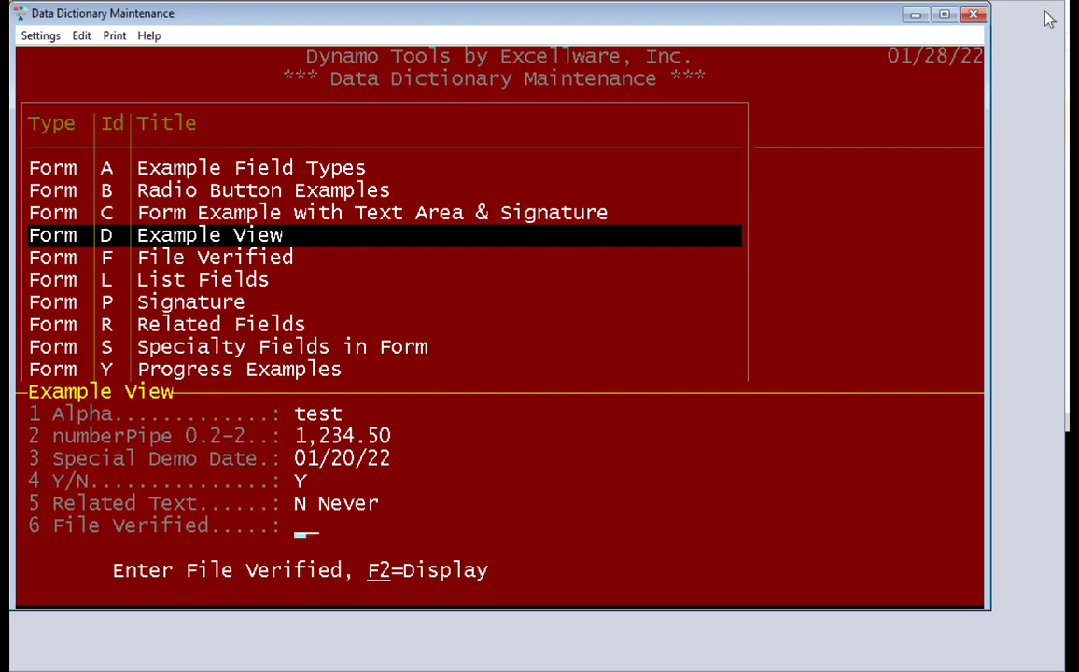
pyautogui.press('F2')
pyautogui.press('Down')
pyautogui.press('Down')
pyautogui.press('Down')
pyautogui.press('Down')
pyautogui.press('Down')
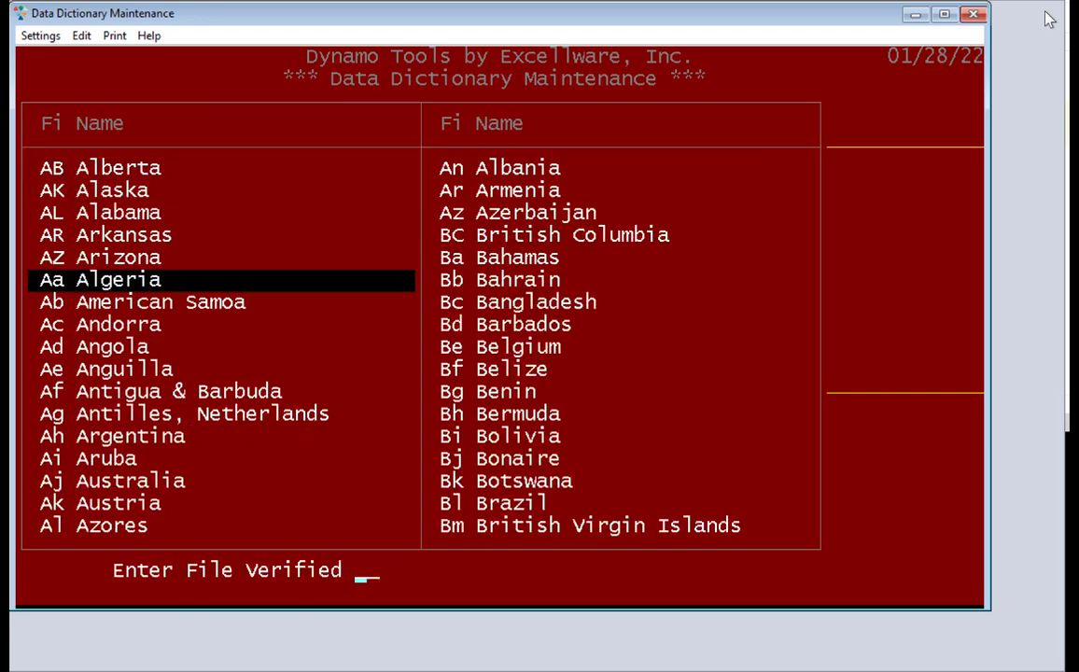
pyautogui.press('Right')
pyautogui.press('Down')
pyautogui.press('Down')
pyautogui.press('Up')
pyautogui.press('Return')
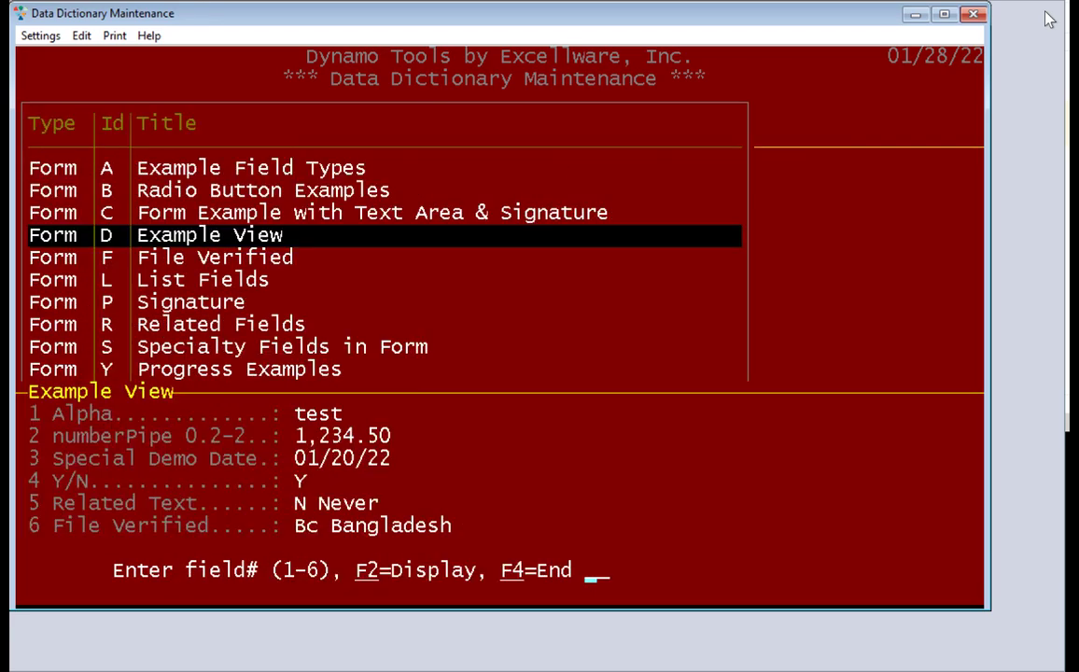
pyautogui.press('F4')
pyautogui.press('Down')
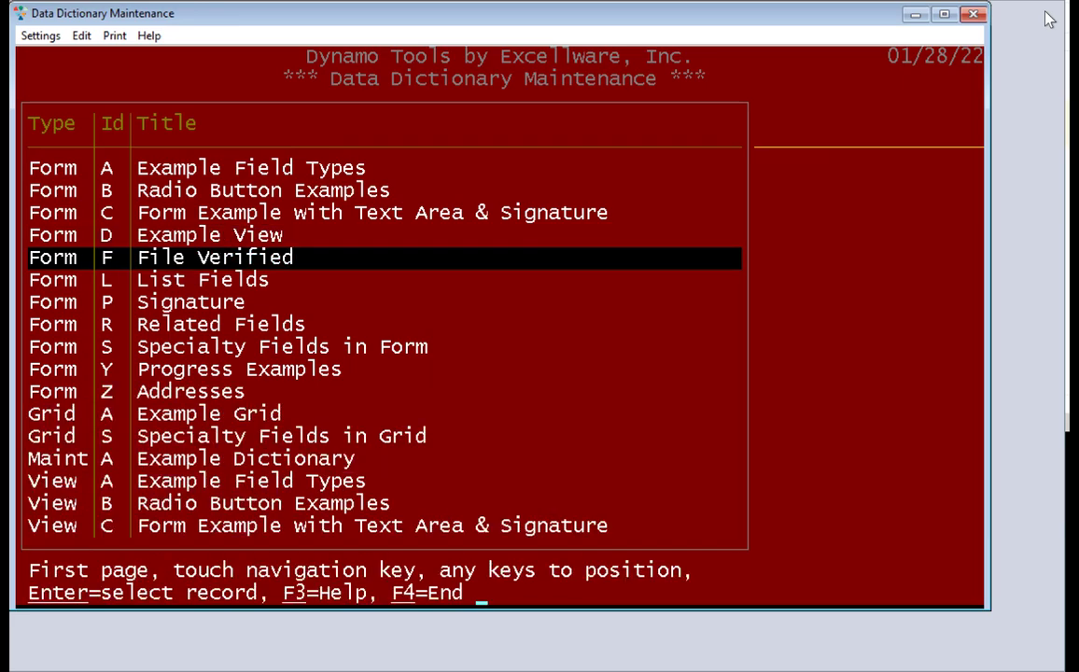
pyautogui.press('Up')
pyautogui.press('Return')
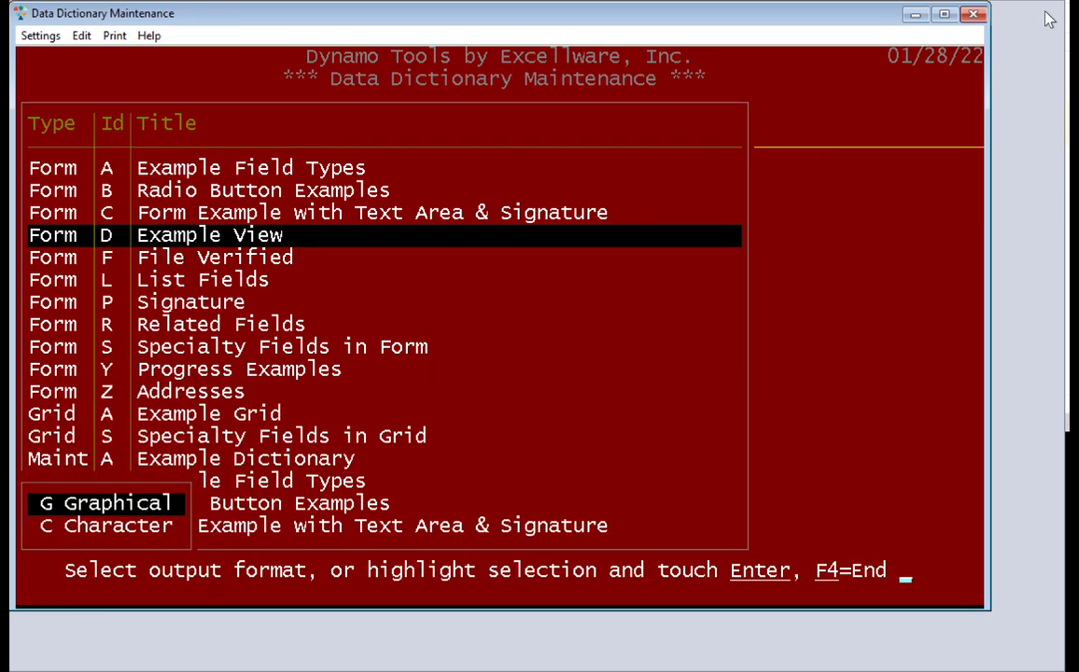
# Open Form D's graphical Example View and enter 'test' and 123.40 in the first two fields
pyautogui.press('Down')
pyautogui.press('Up')
pyautogui.press('F4')
pyautogui.press('Down')
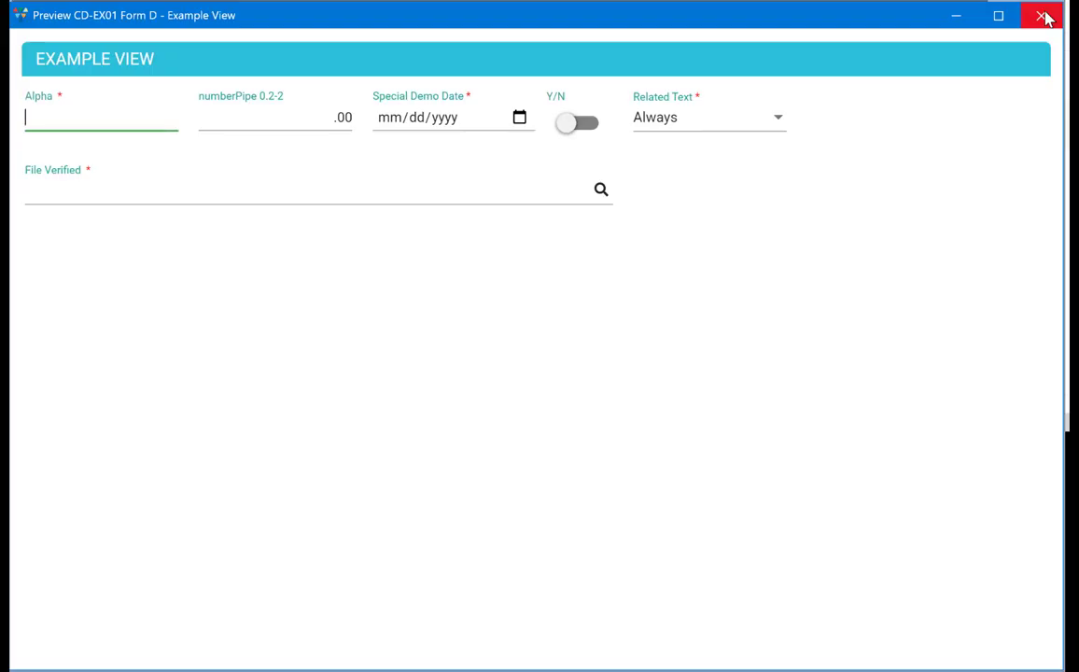
pyautogui.write('test')
pyautogui.press('Tab')
pyautogui.write('123.4')
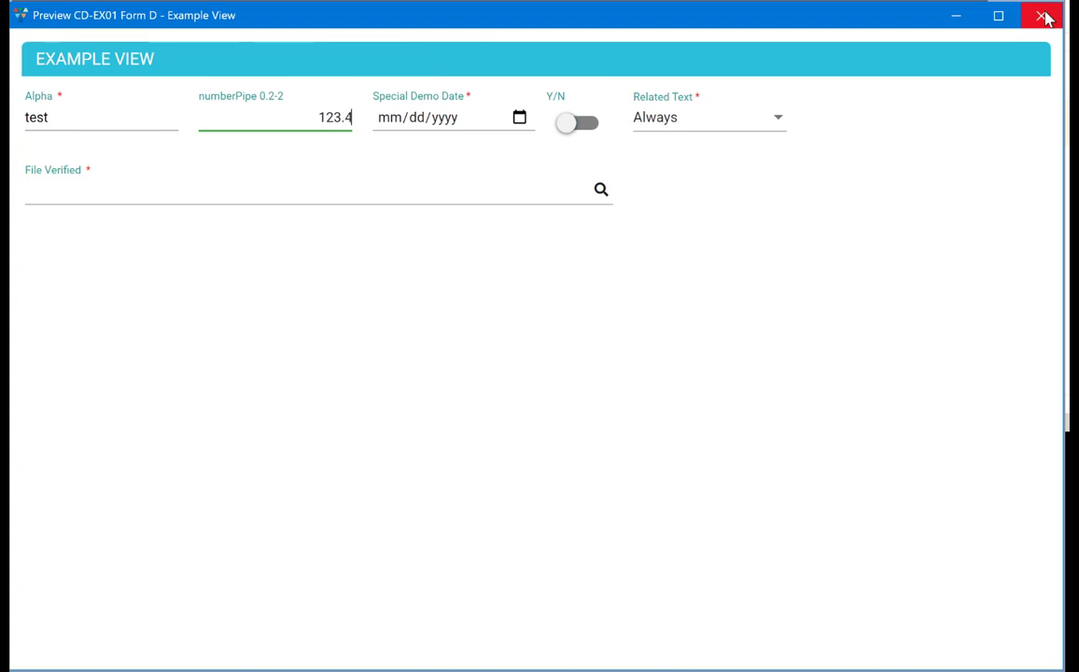
pyautogui.press('Tab')
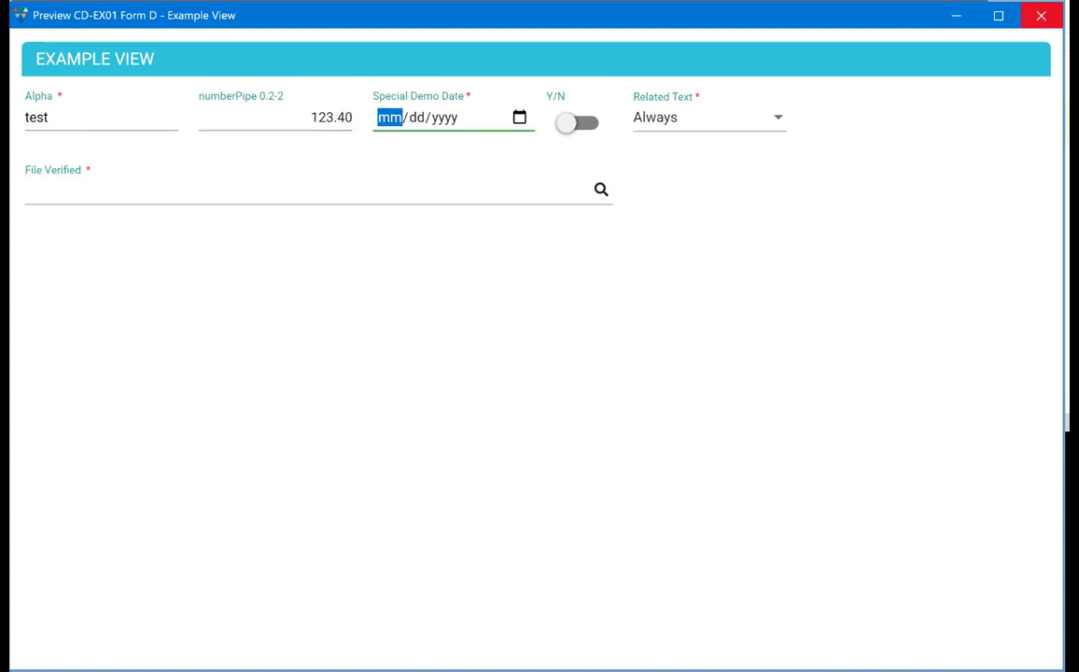
# Set Special Demo Date to 01/07/2022 and switch the Y/N value on
pyautogui.click(520, 118)
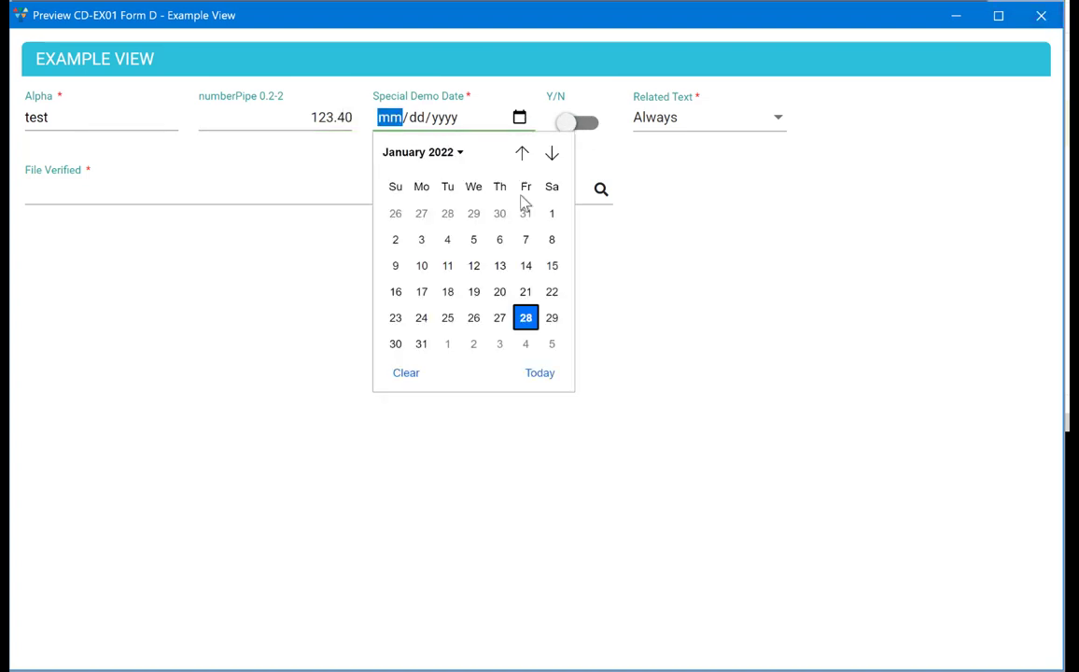
pyautogui.click(526, 239)
pyautogui.press('Tab')
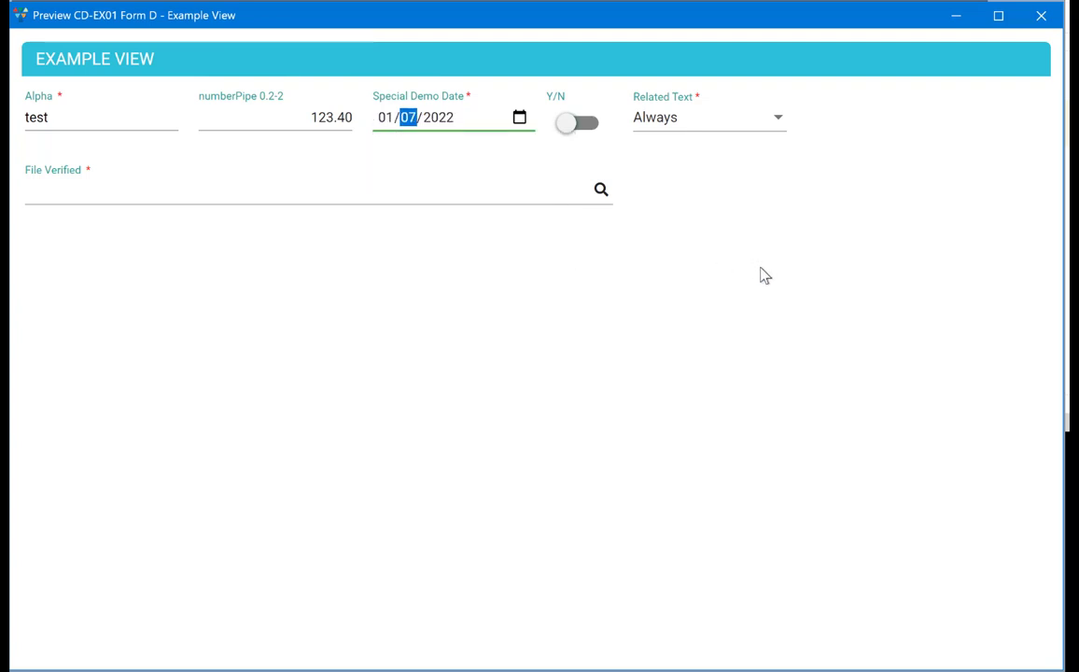
pyautogui.press('Tab')
pyautogui.press('Tab')
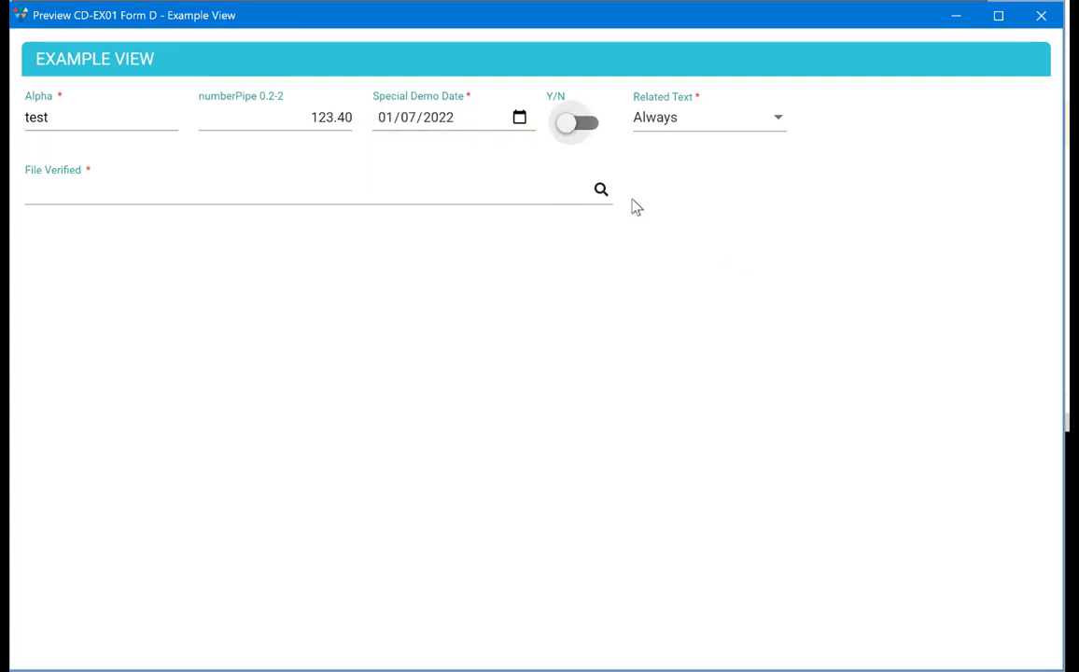
pyautogui.click(573, 132)
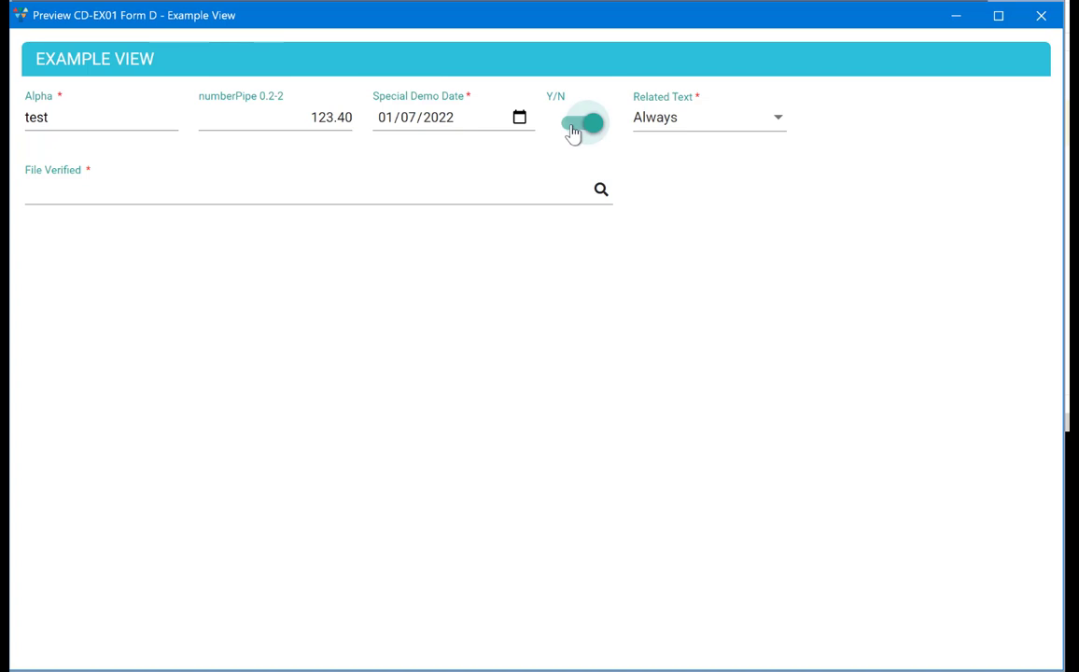
# Set Related Text to Never and File Verified to HI Hawaii, then close the preview
pyautogui.click(774, 122)
pyautogui.click(658, 142)
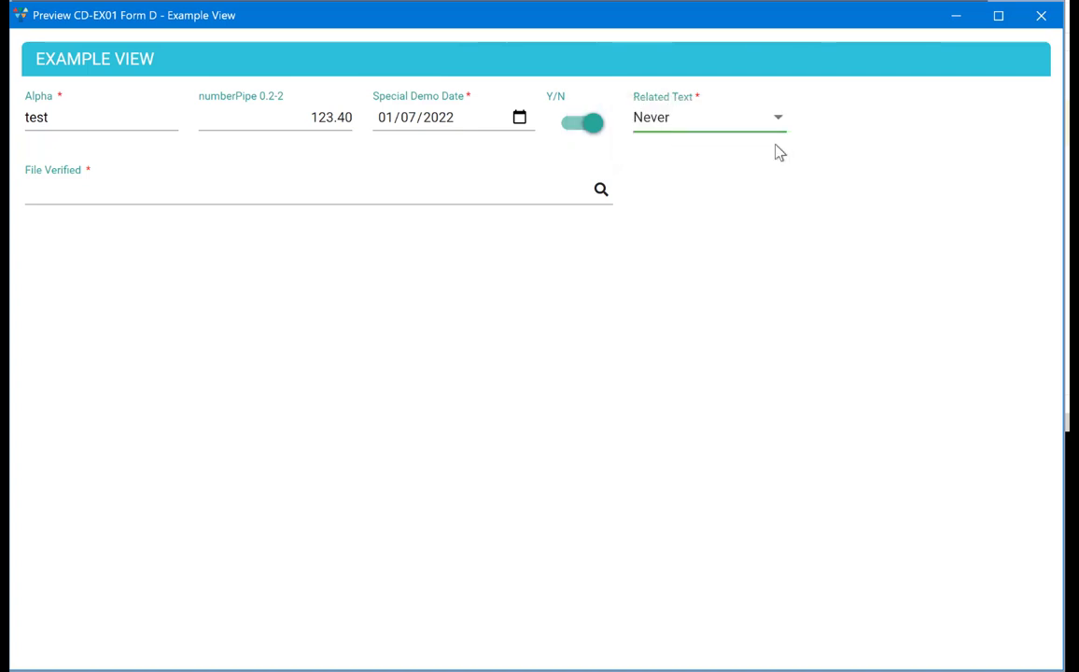
pyautogui.press('Tab')
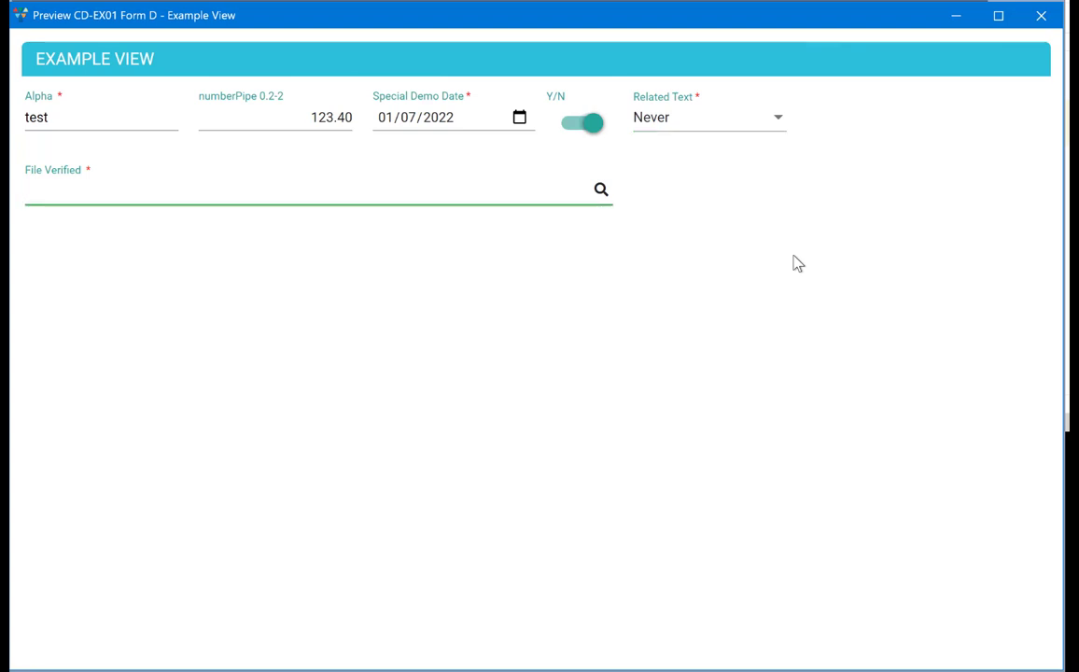
pyautogui.write('haw')
pyautogui.press('Return')
pyautogui.press('BackSpace')
pyautogui.press('BackSpace')
pyautogui.press('BackSpace')
pyautogui.press('BackSpace')
pyautogui.press('BackSpace')
pyautogui.press('BackSpace')
pyautogui.press('BackSpace')
pyautogui.press('BackSpace')
pyautogui.press('BackSpace')
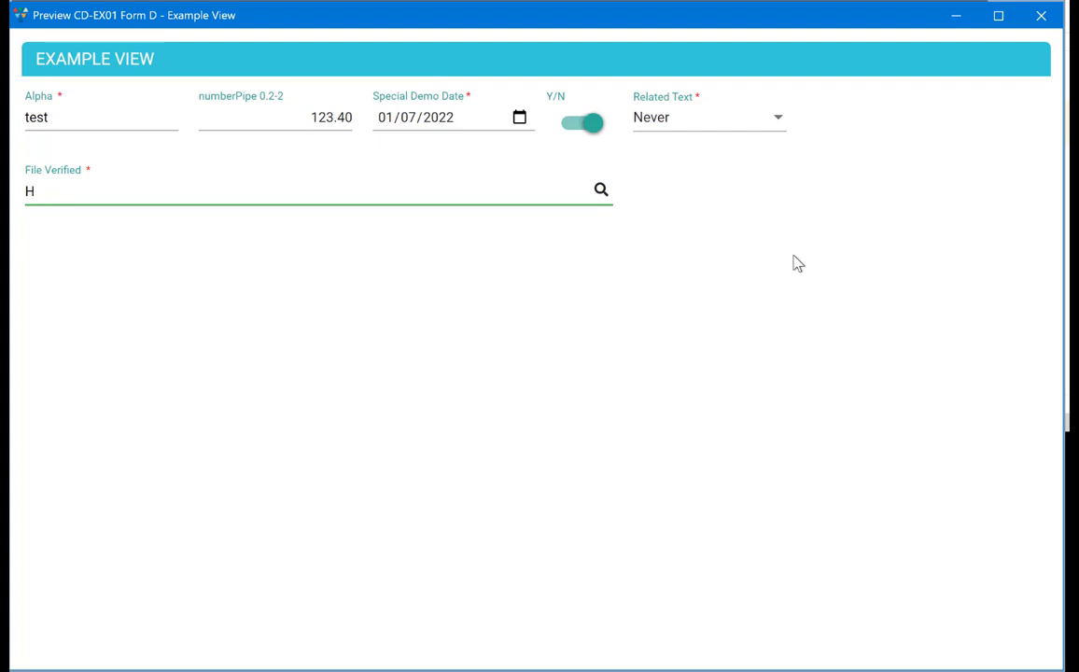
pyautogui.write('H')
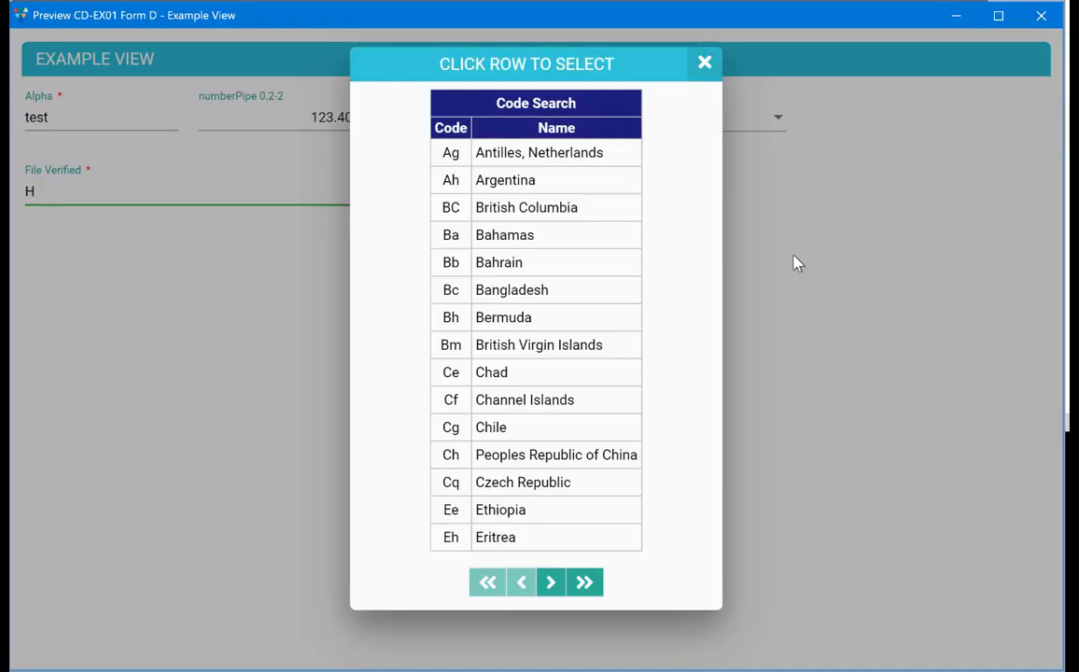
pyautogui.click(557, 584)
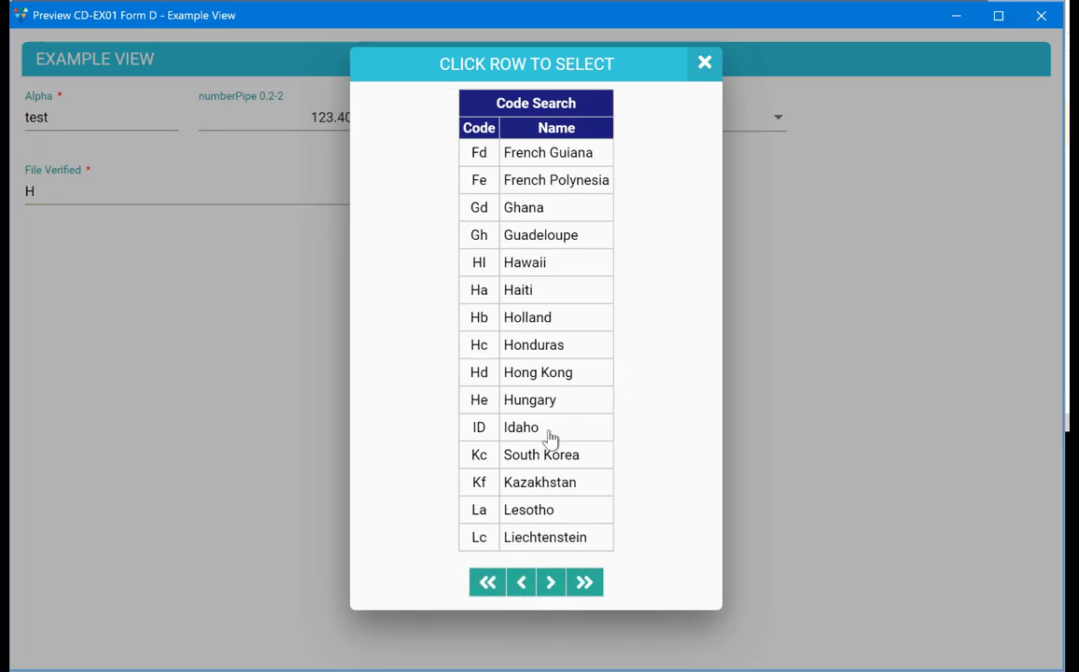
pyautogui.click(538, 269)
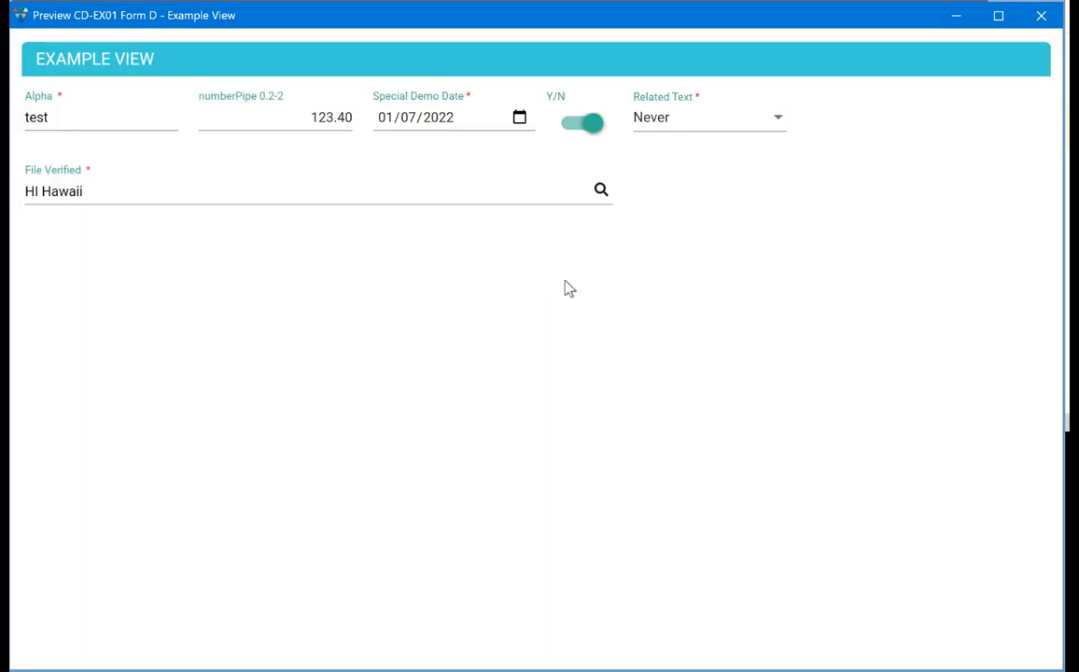
pyautogui.click(1042, 21)
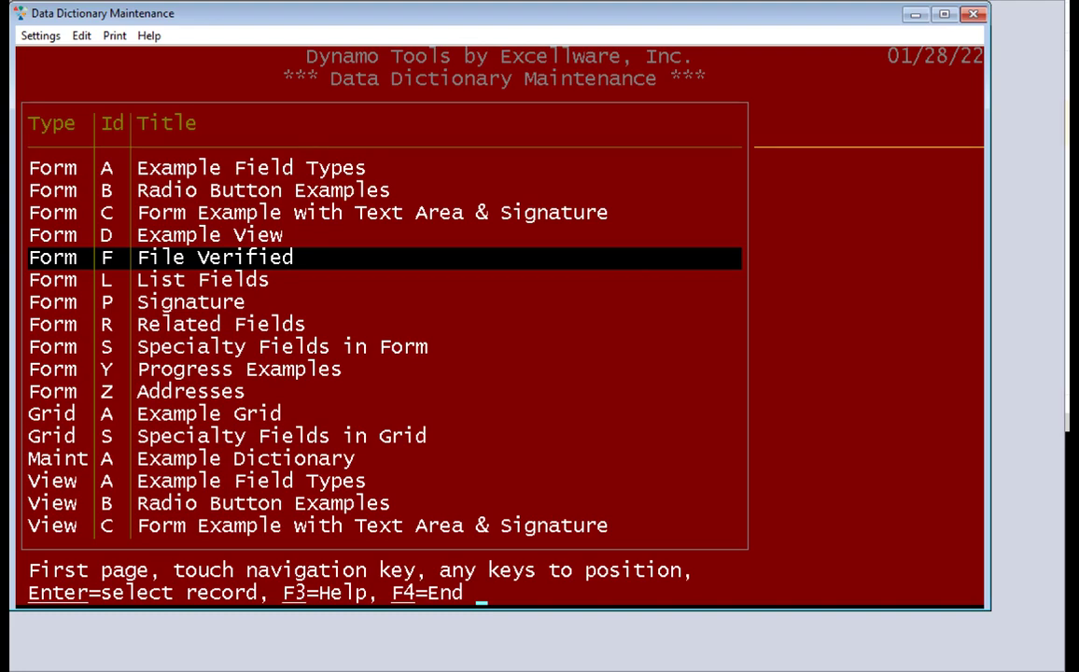
# Return to EX01's options and preview Form Z Addresses in character mode
pyautogui.press('F4')
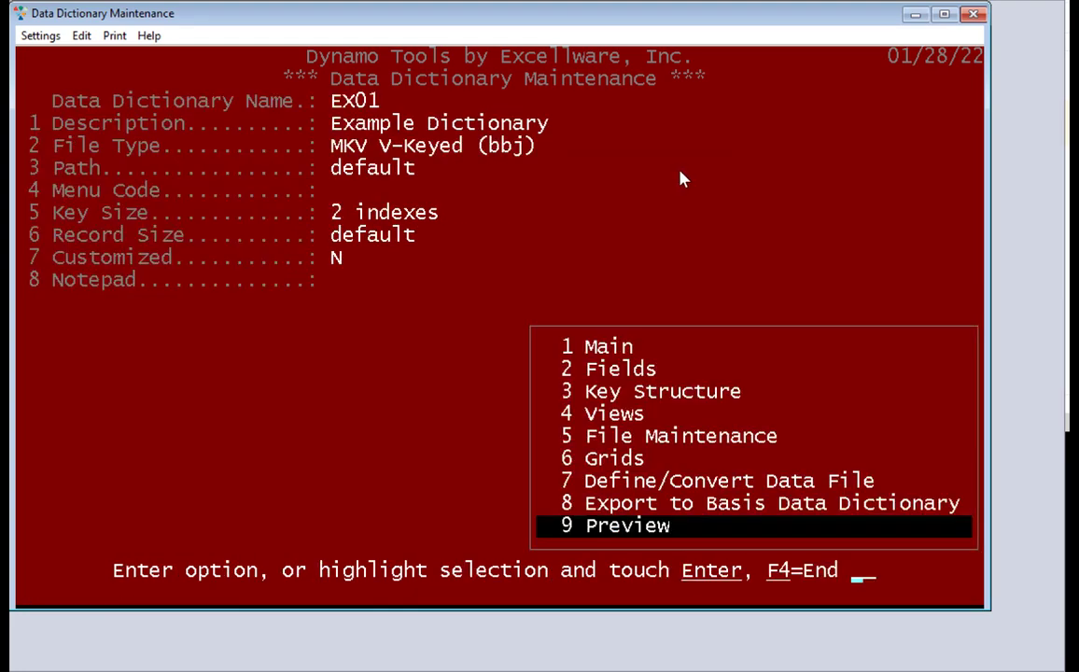
pyautogui.press('Return')
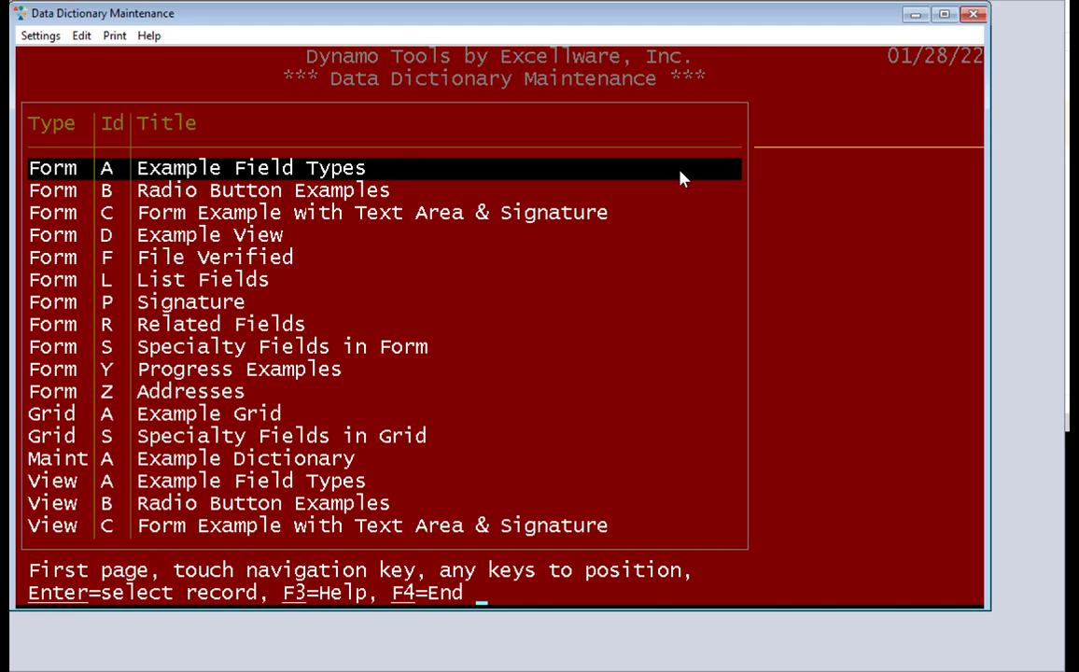
pyautogui.press('z')
pyautogui.press('Return')
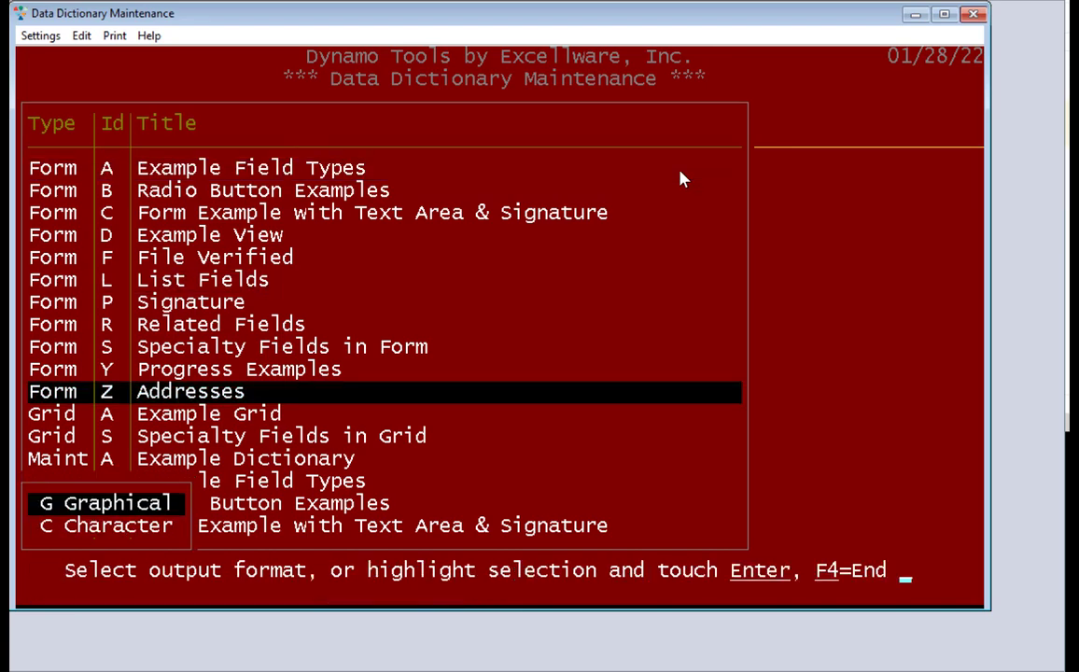
pyautogui.press('c')
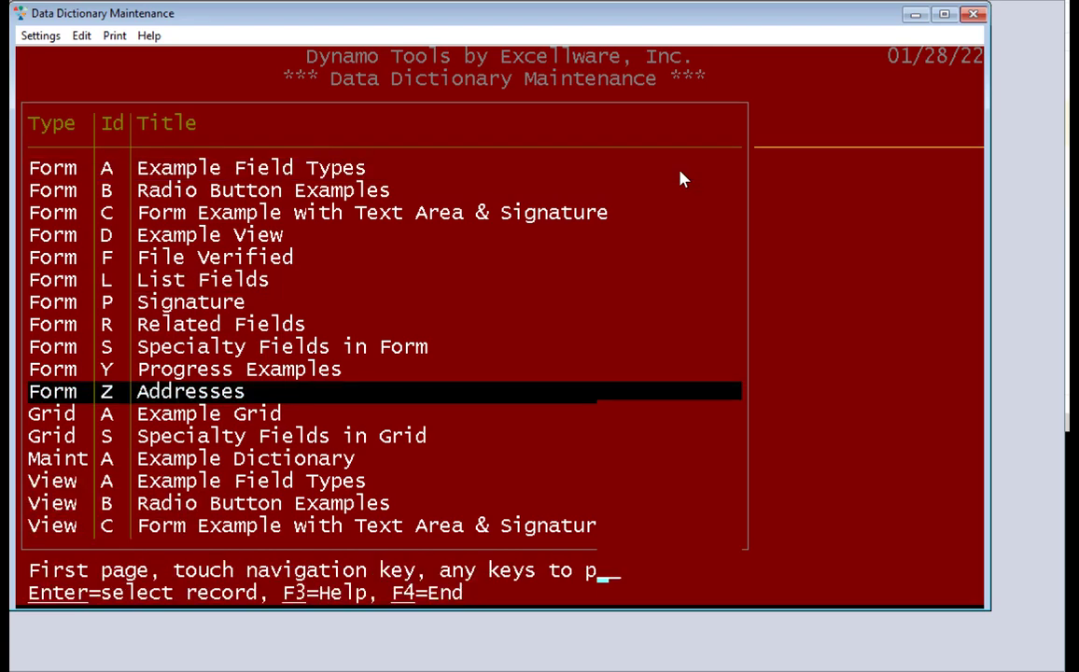
# Enter address 6, zip 44133 and city North Royalton, then rerun Addresses in graphical format
pyautogui.write('6')
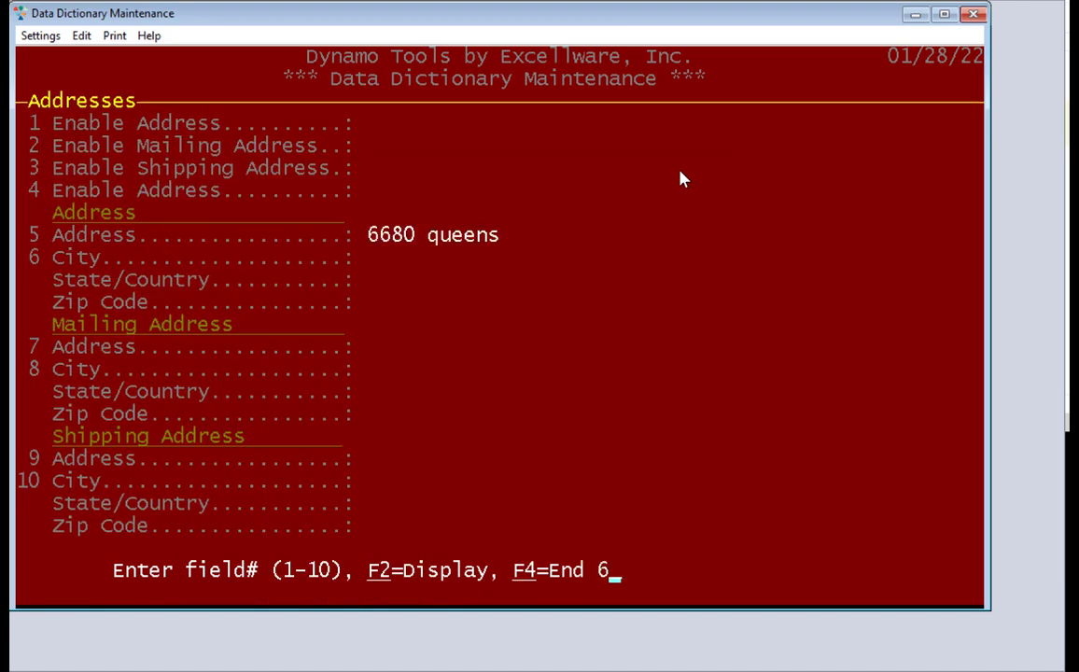
pyautogui.press('Return')
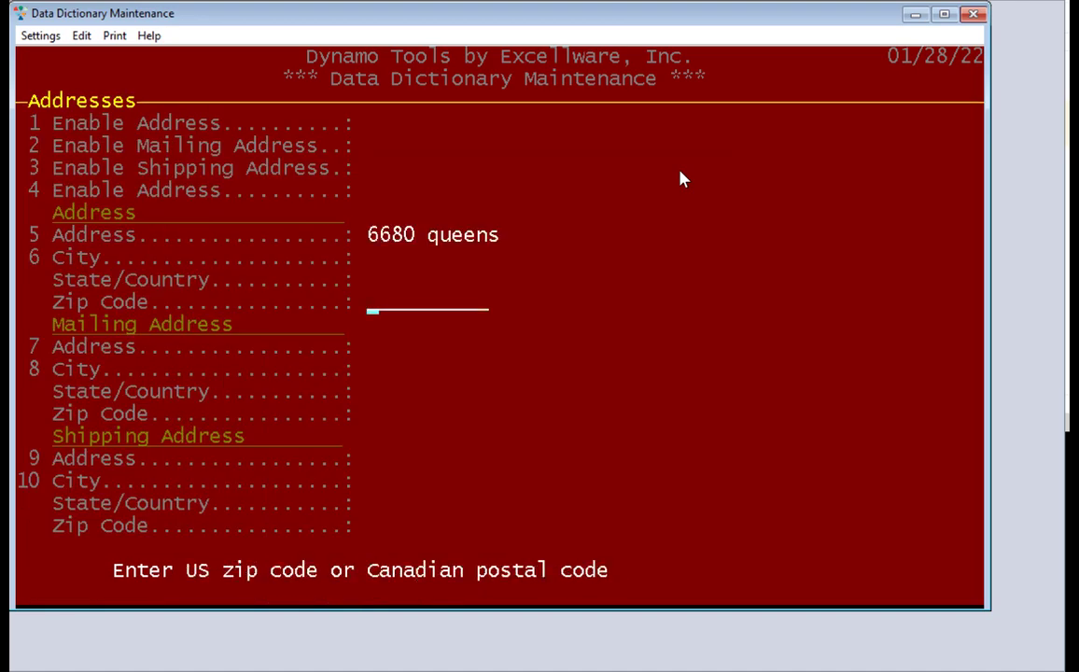
pyautogui.write('44133')
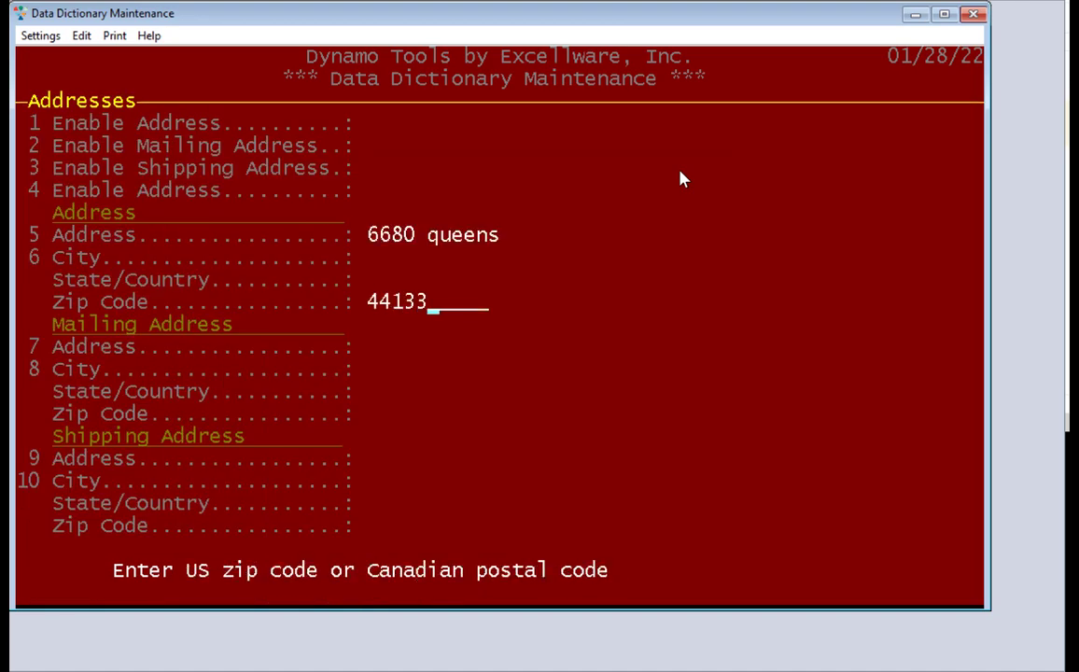
pyautogui.press('Return')
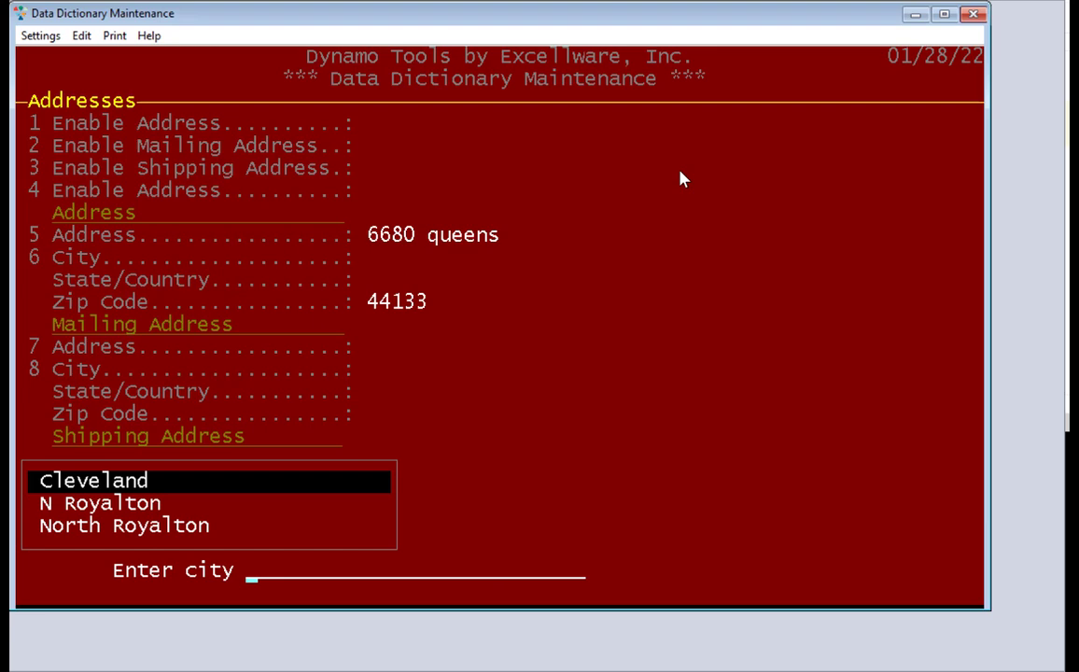
pyautogui.press('Down')
pyautogui.press('Down')
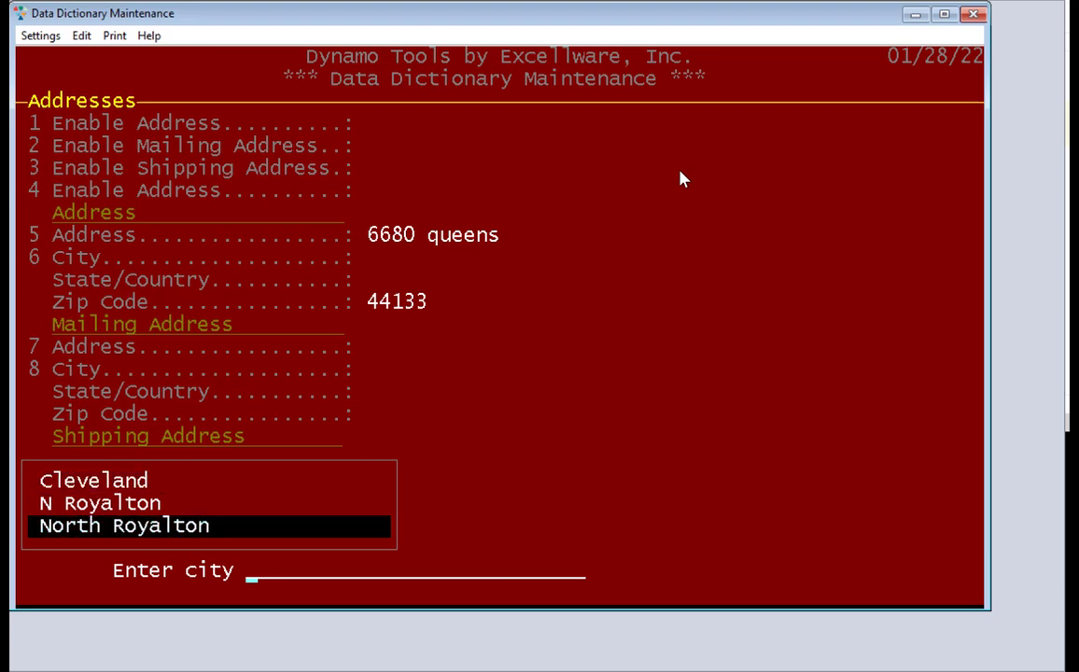
pyautogui.press('Return')
pyautogui.press('F4')
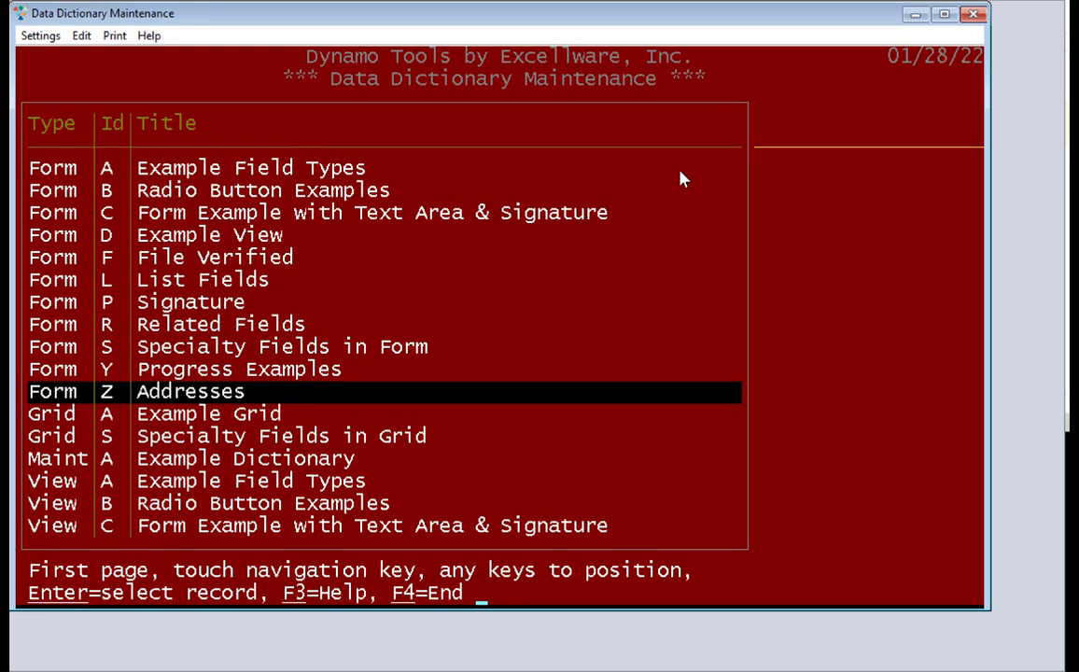
pyautogui.press('Return')
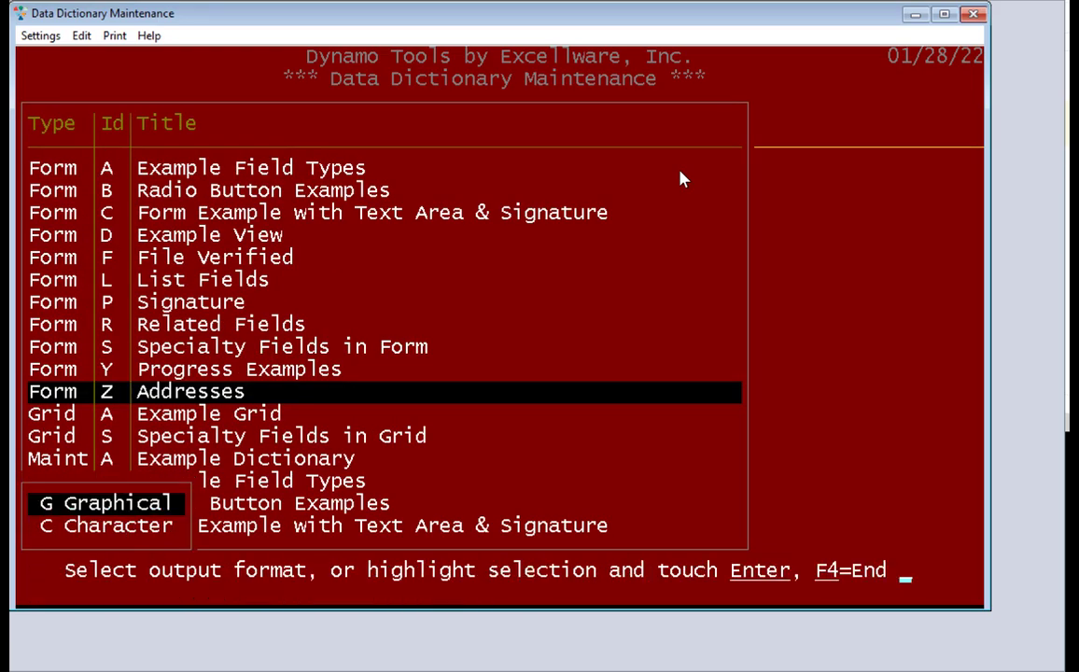
pyautogui.press('Return')
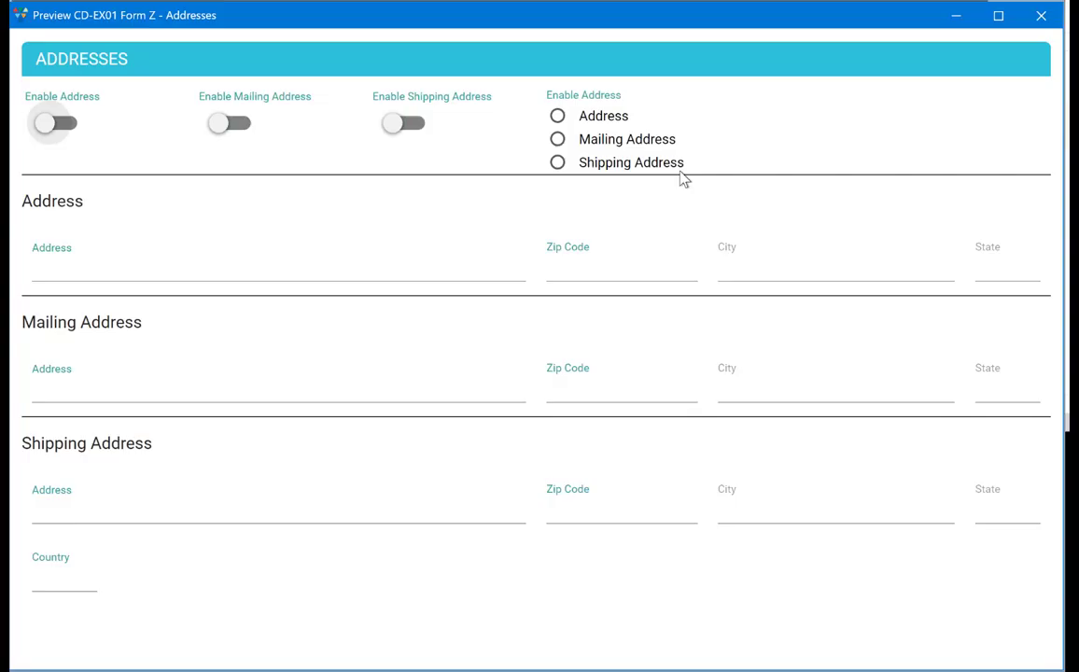
pyautogui.click(47, 130)
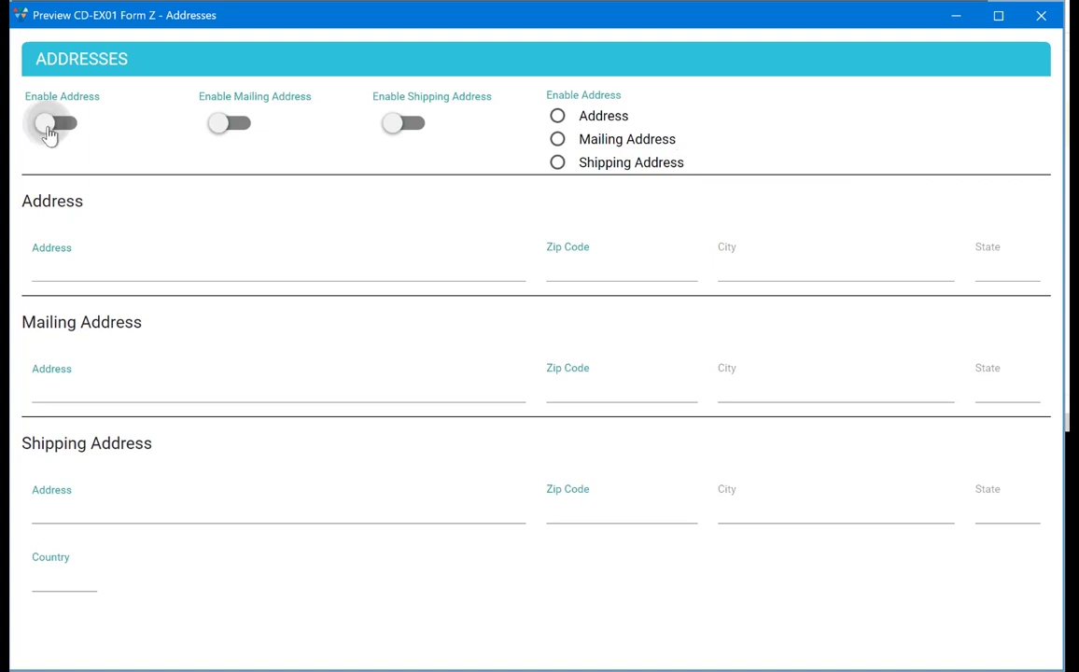
pyautogui.click(244, 132)
pyautogui.click(409, 136)
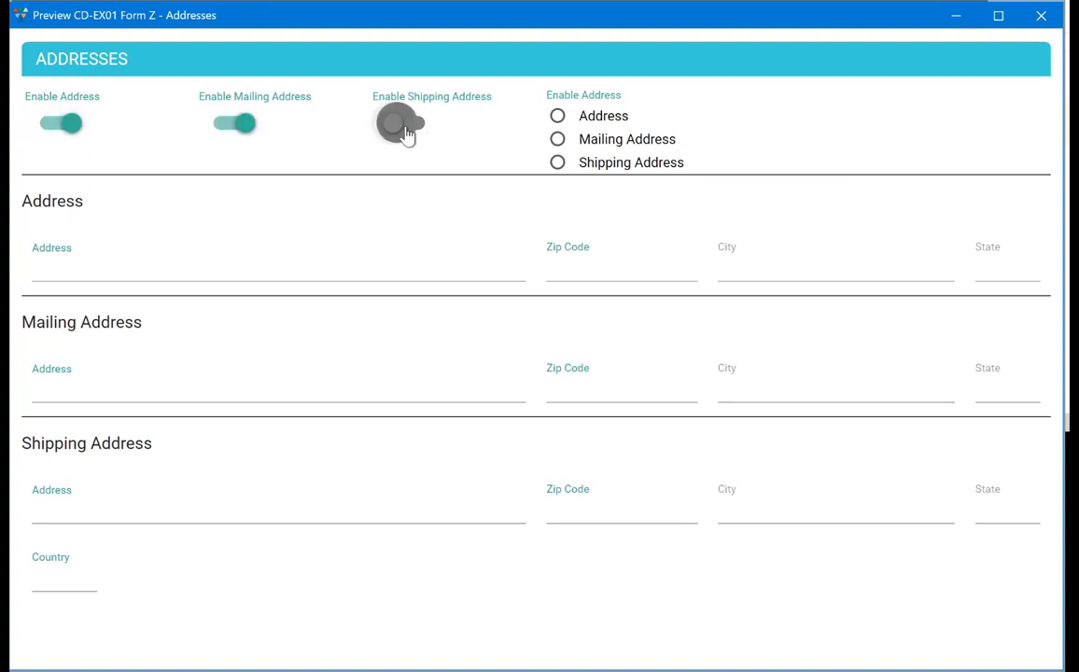
pyautogui.click(558, 119)
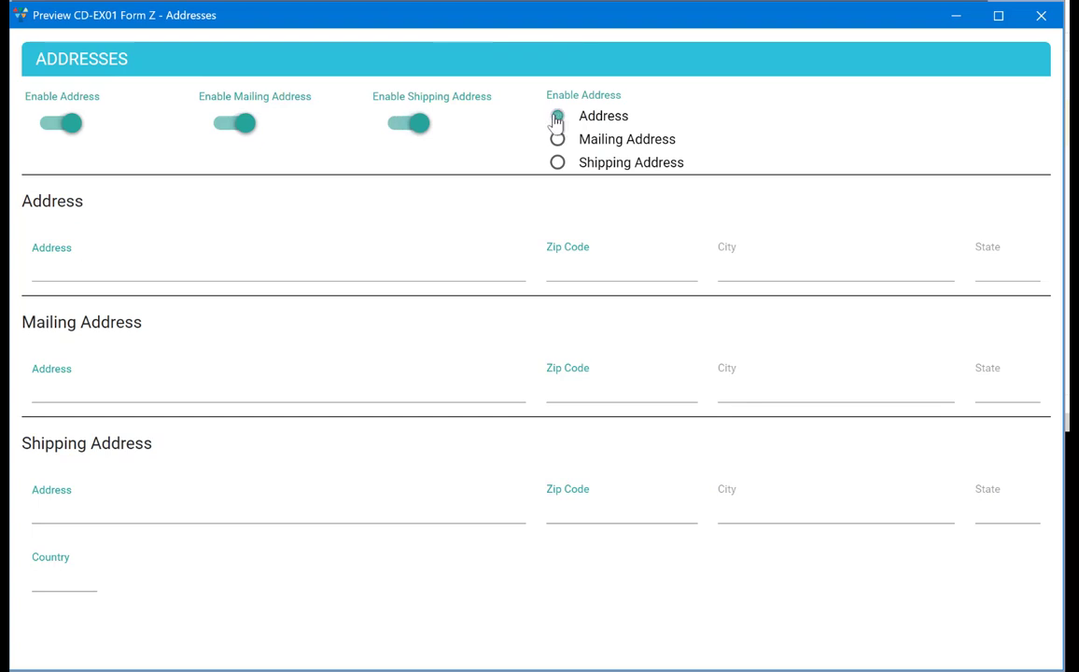
pyautogui.click(199, 271)
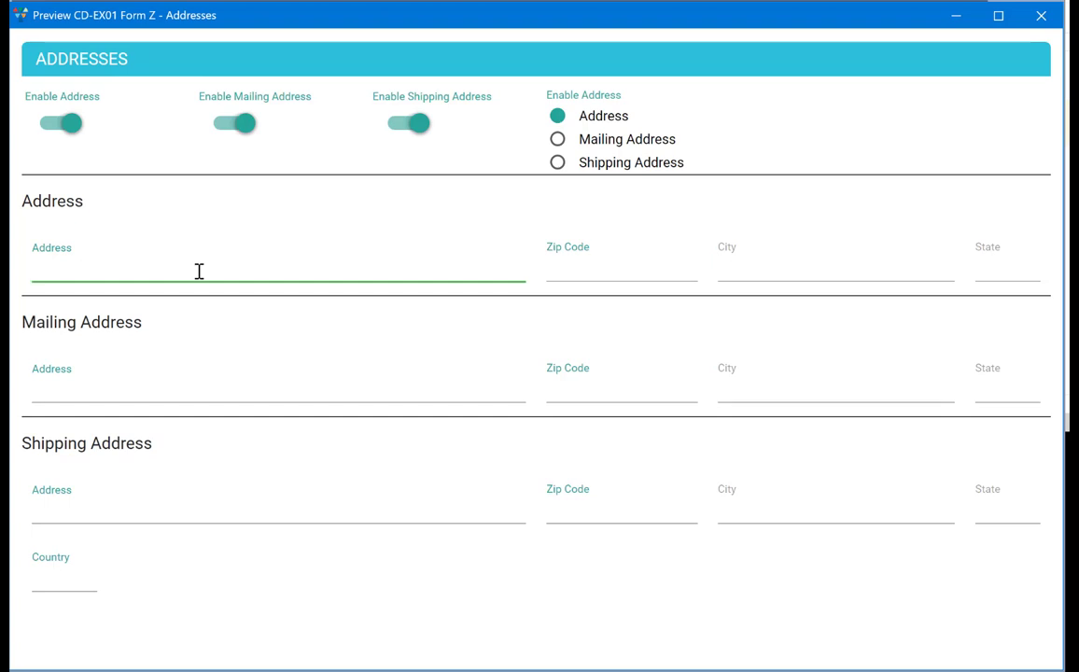
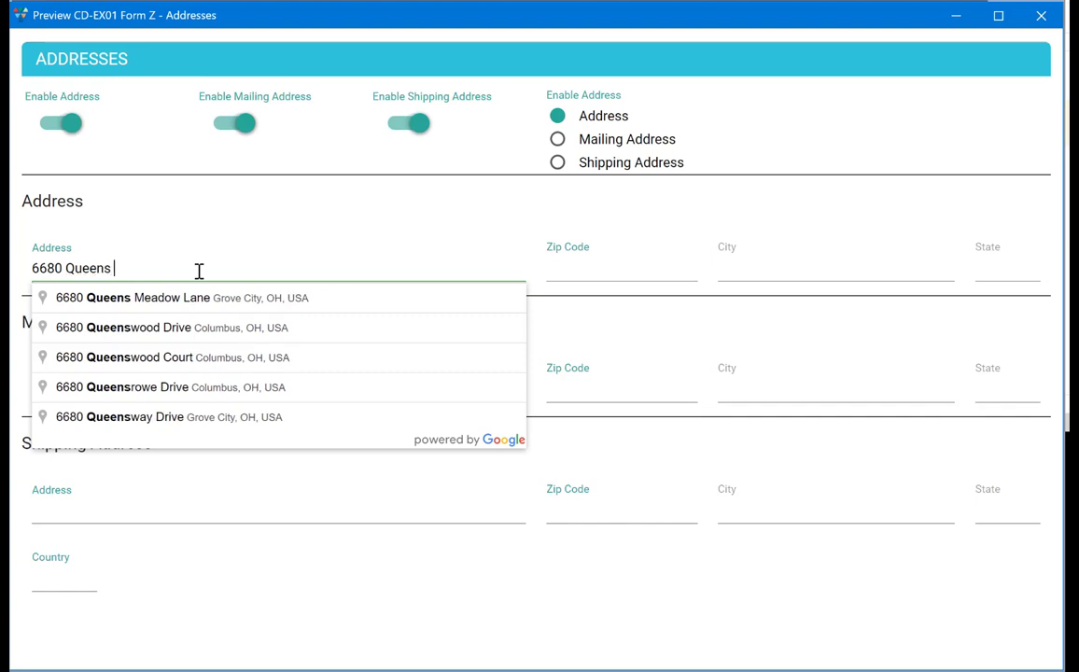
pyautogui.press('Down')
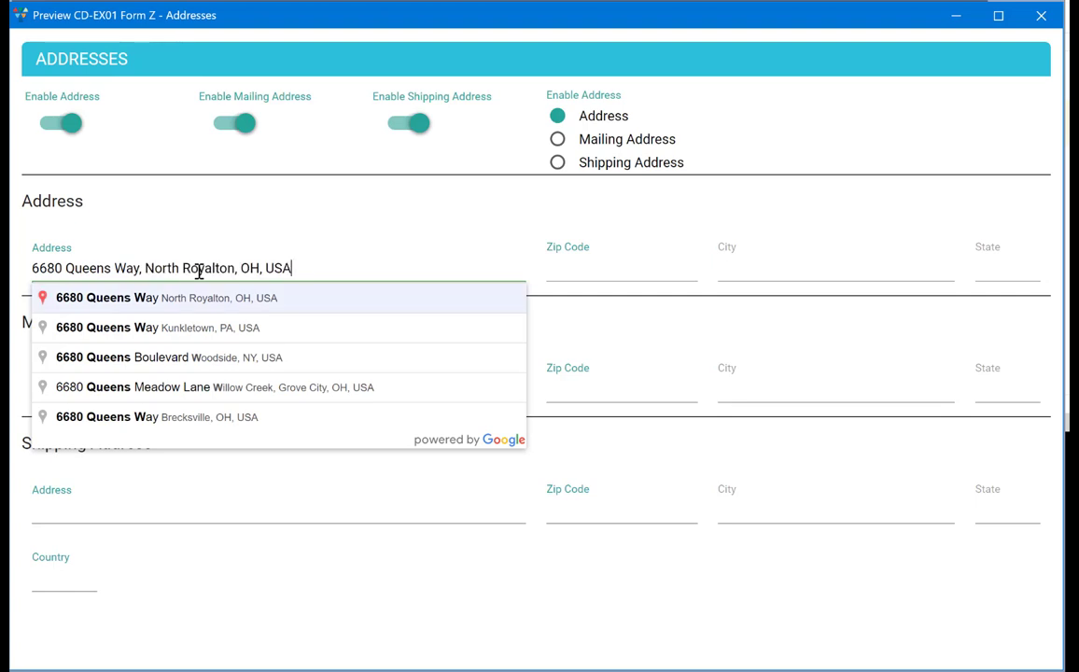
pyautogui.press('Return')
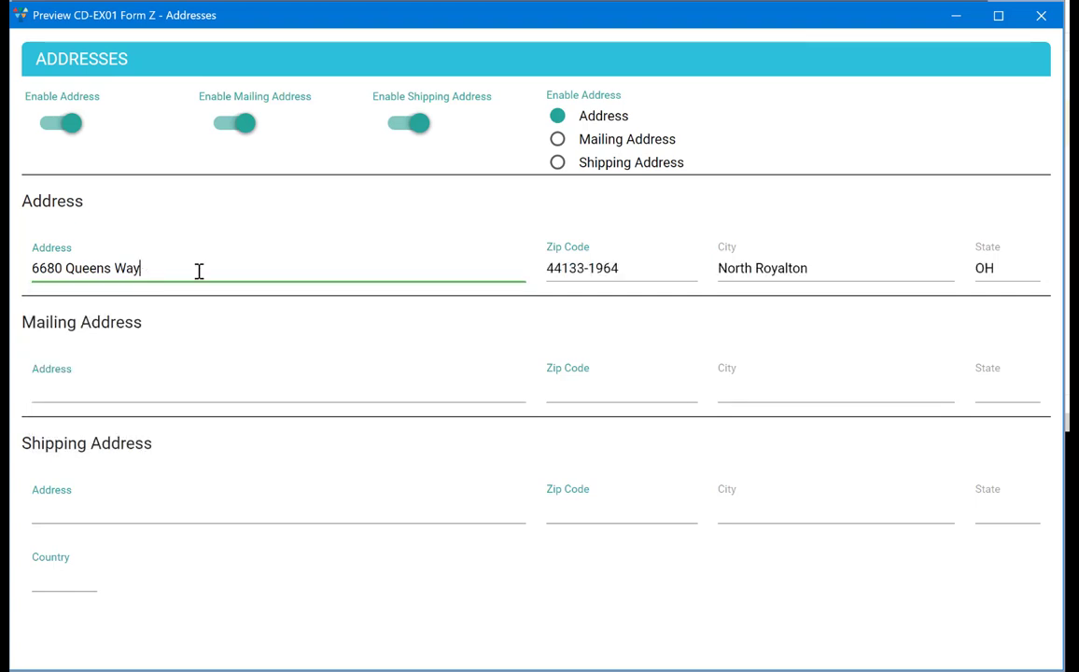
pyautogui.press('Tab')
pyautogui.press('Tab')
pyautogui.press('Tab')
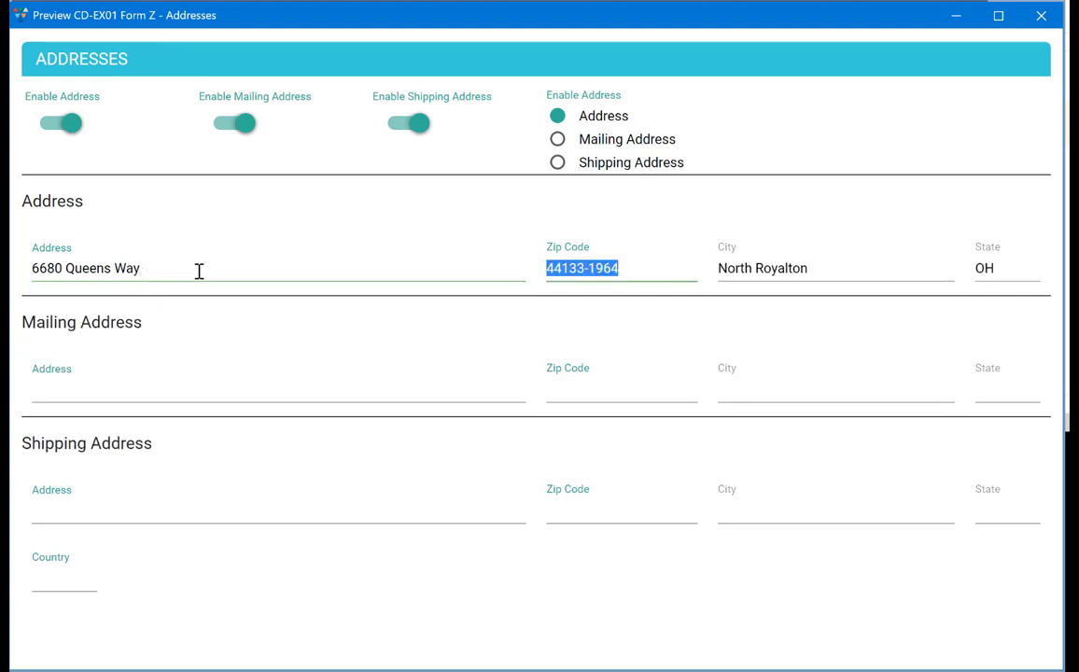
pyautogui.hotkey('shift', 'Tab')
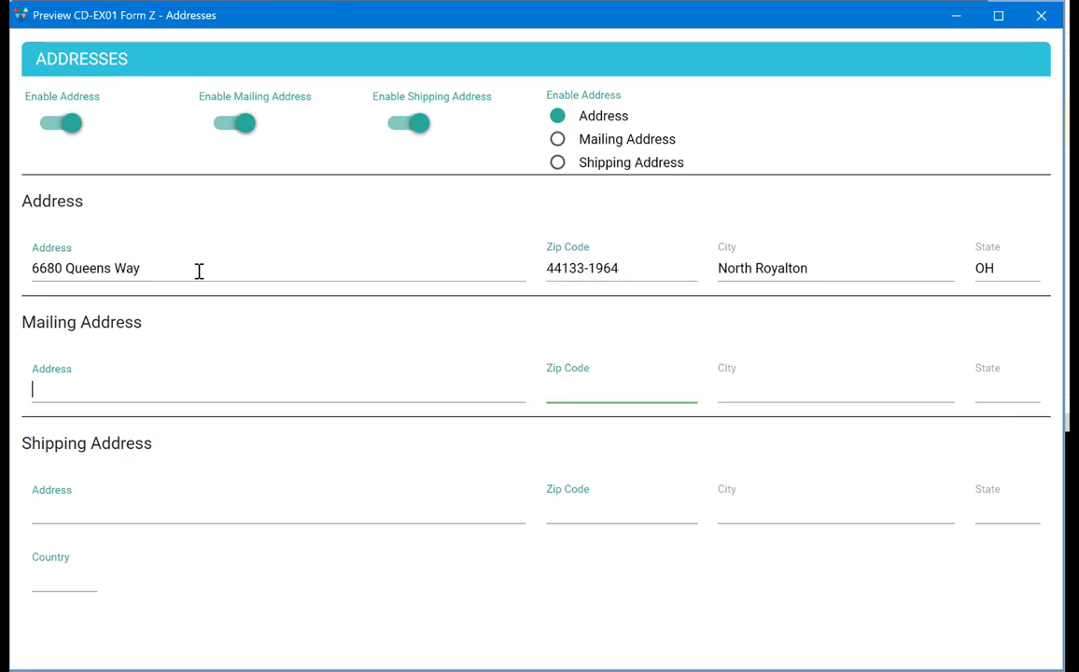
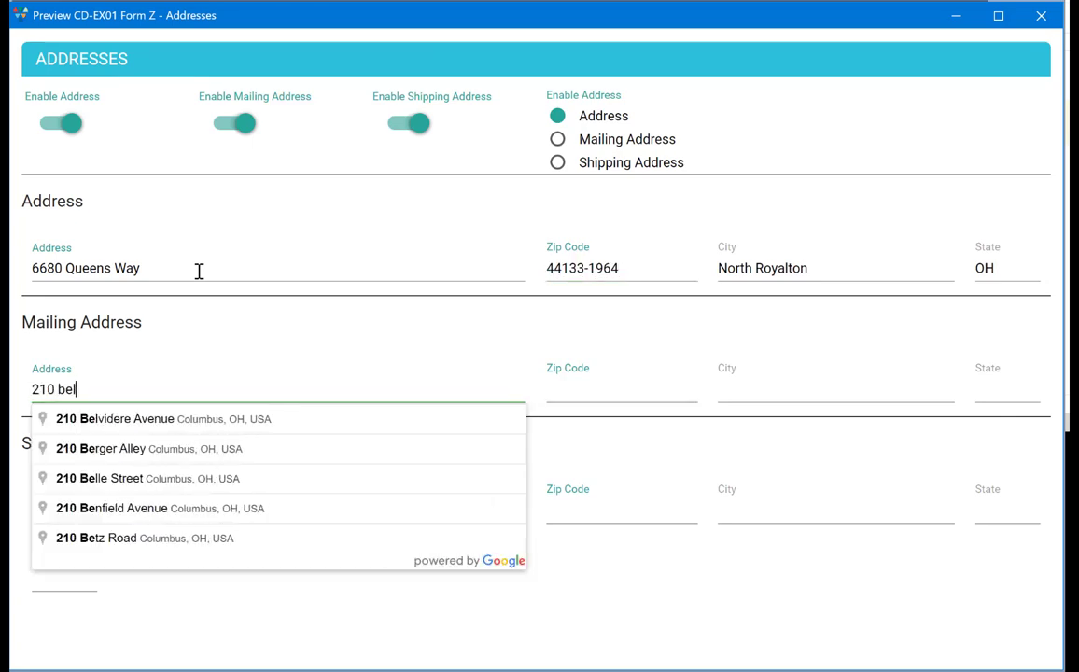
pyautogui.write('st')
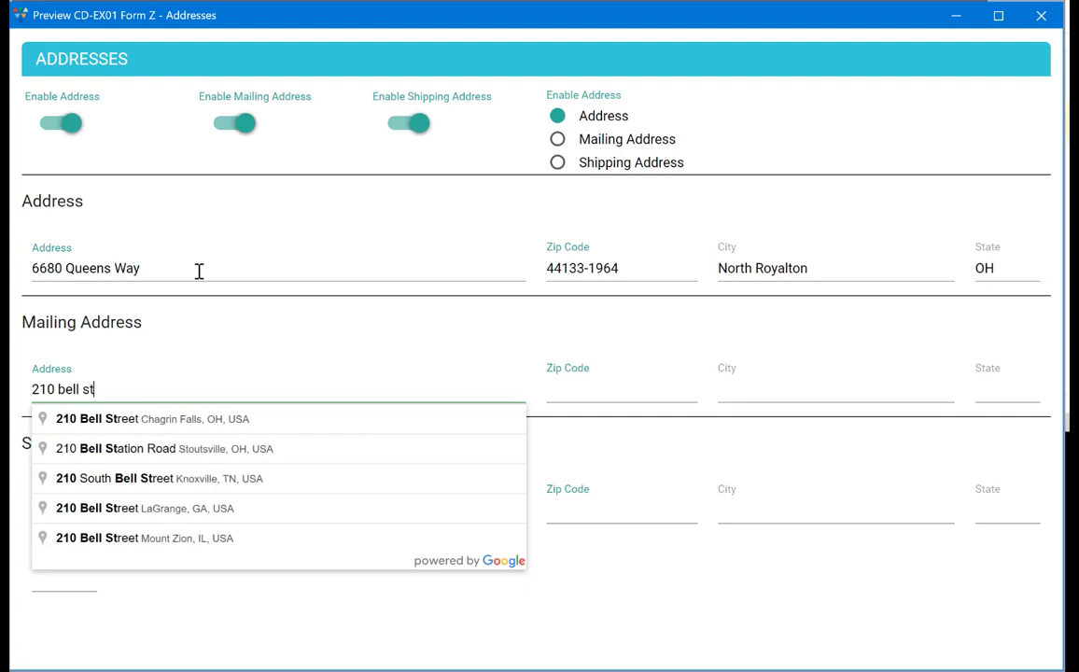
pyautogui.press('Down')
pyautogui.press('Return')
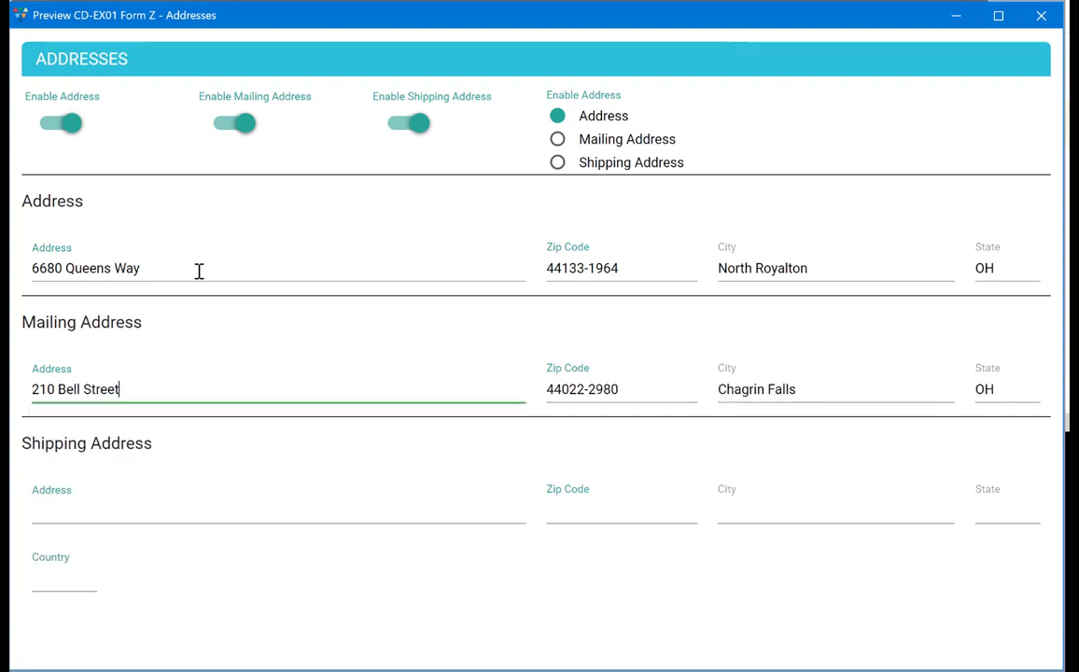
pyautogui.click(1040, 15)
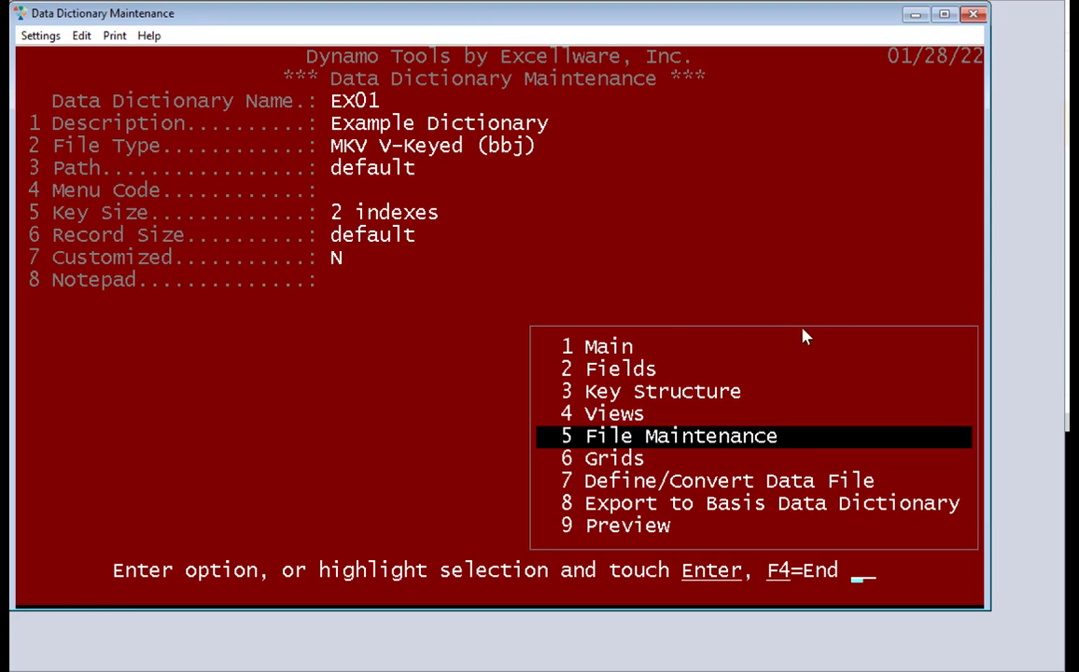
# Load Standard File Maintenance settings for view A and launch Customer Maintenance
pyautogui.press('Return')
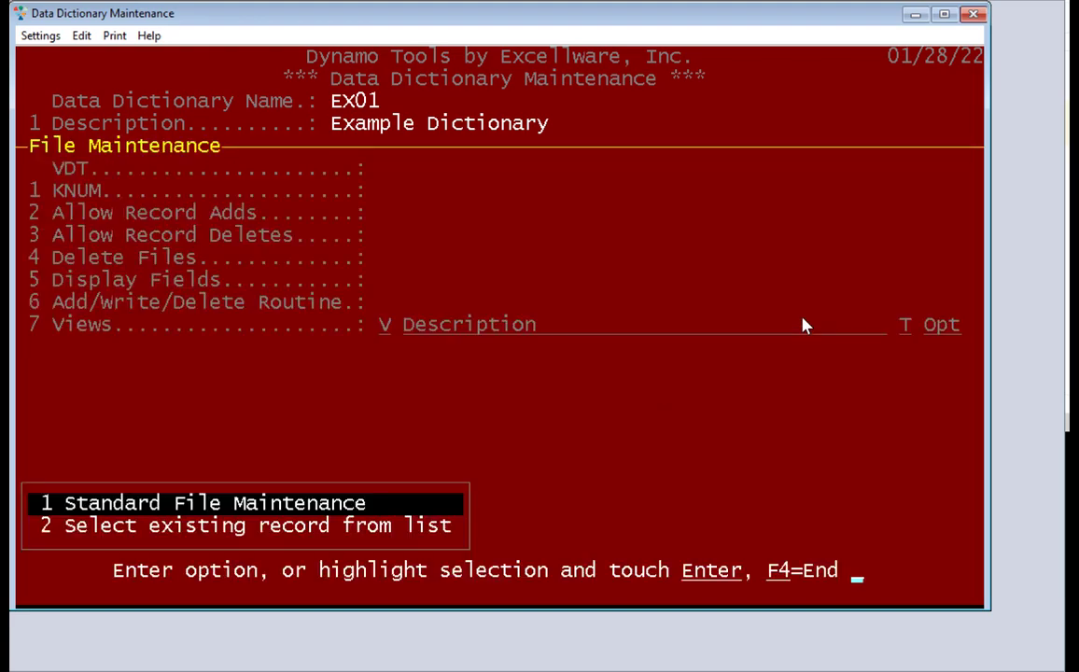
pyautogui.press('Return')
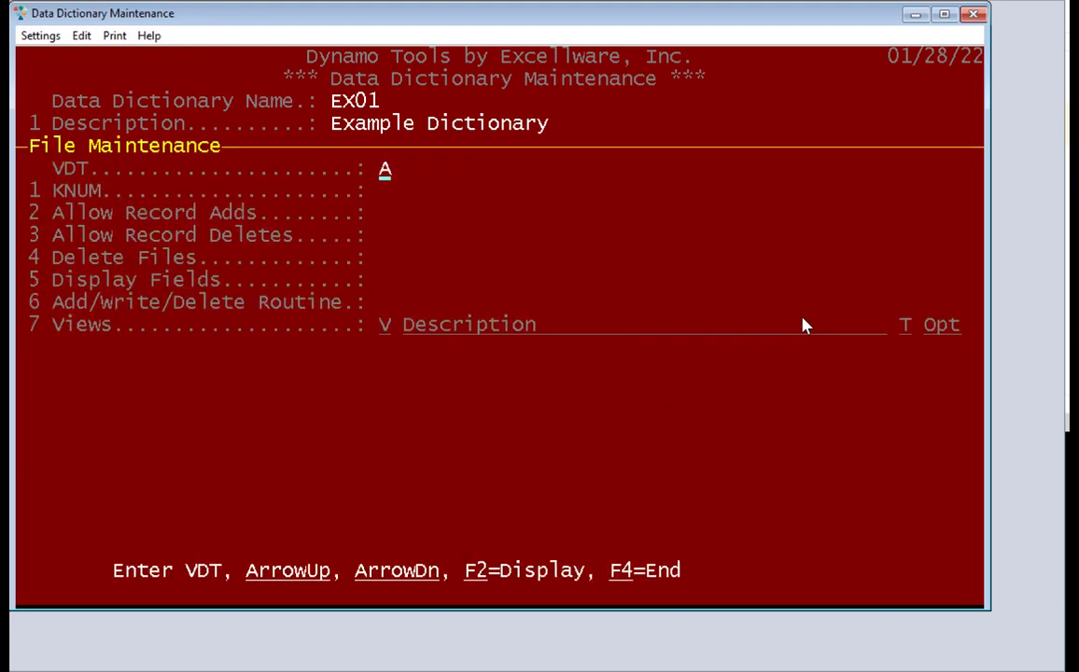
pyautogui.press('Return')
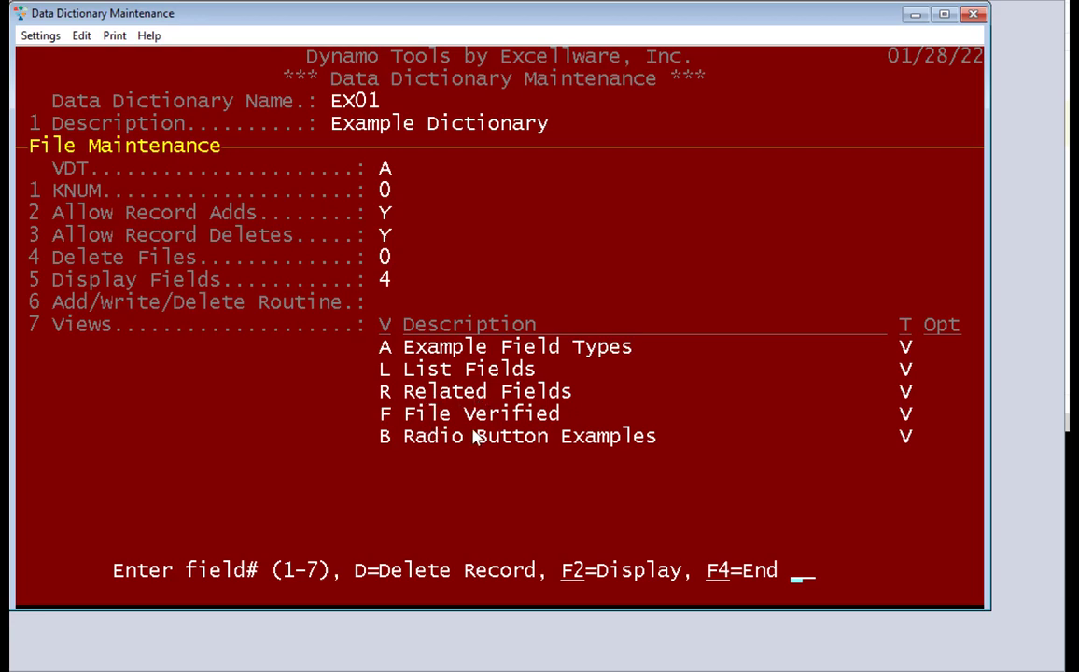
pyautogui.hotkey('alt', 'Tab')
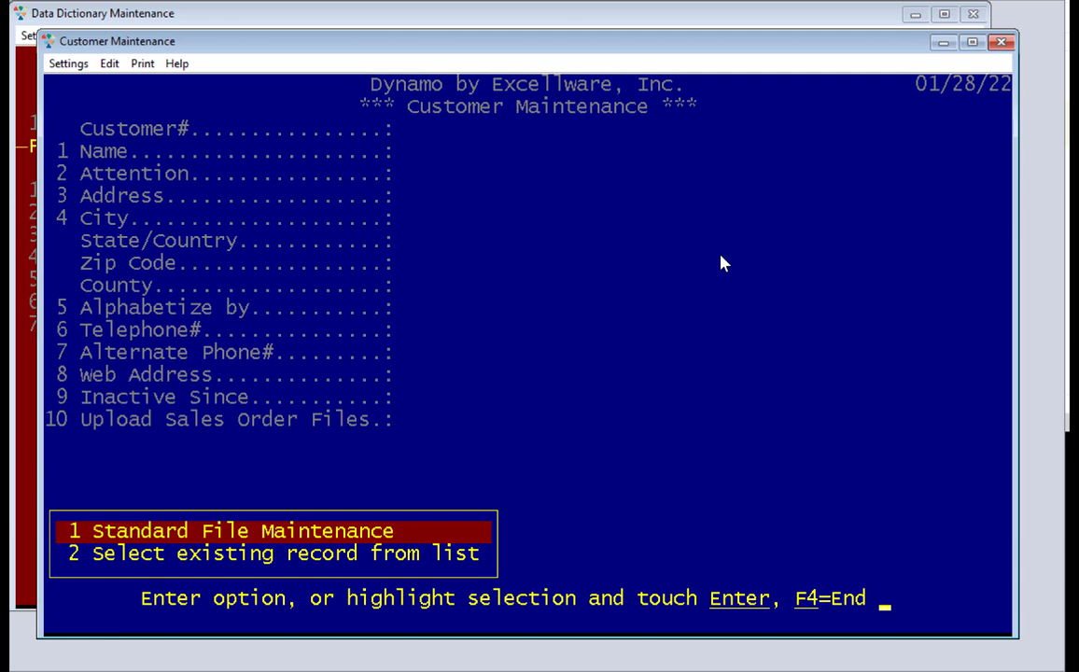
# Search customers for 'bill' and open THE SMITH & OBY COMPANY's record
pyautogui.press('Return')
pyautogui.write('bill')
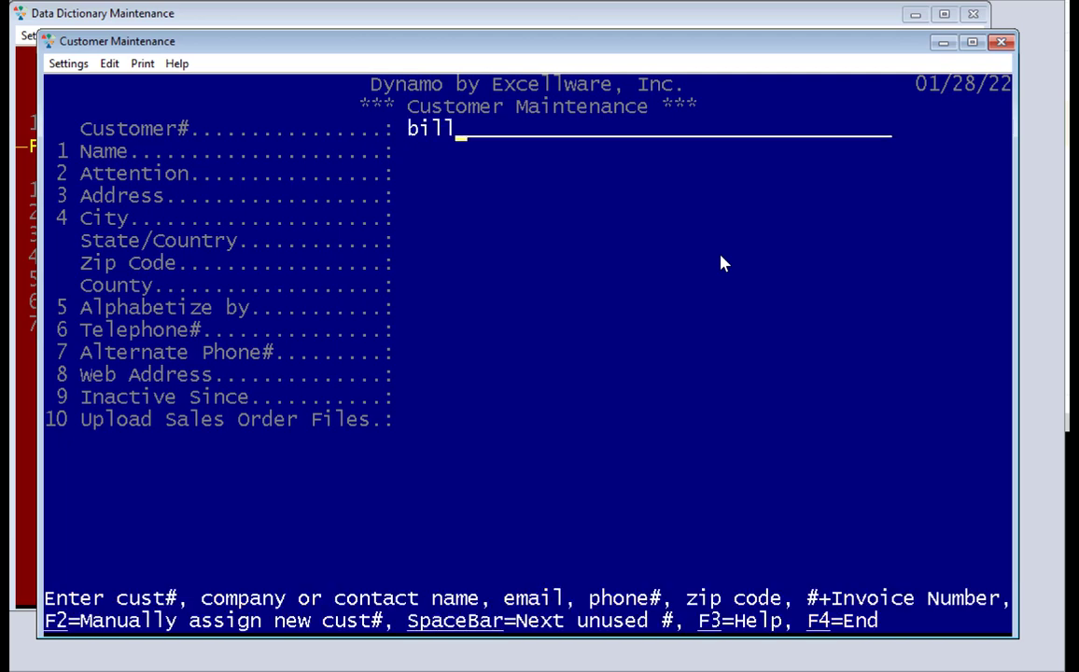
pyautogui.press('Return')
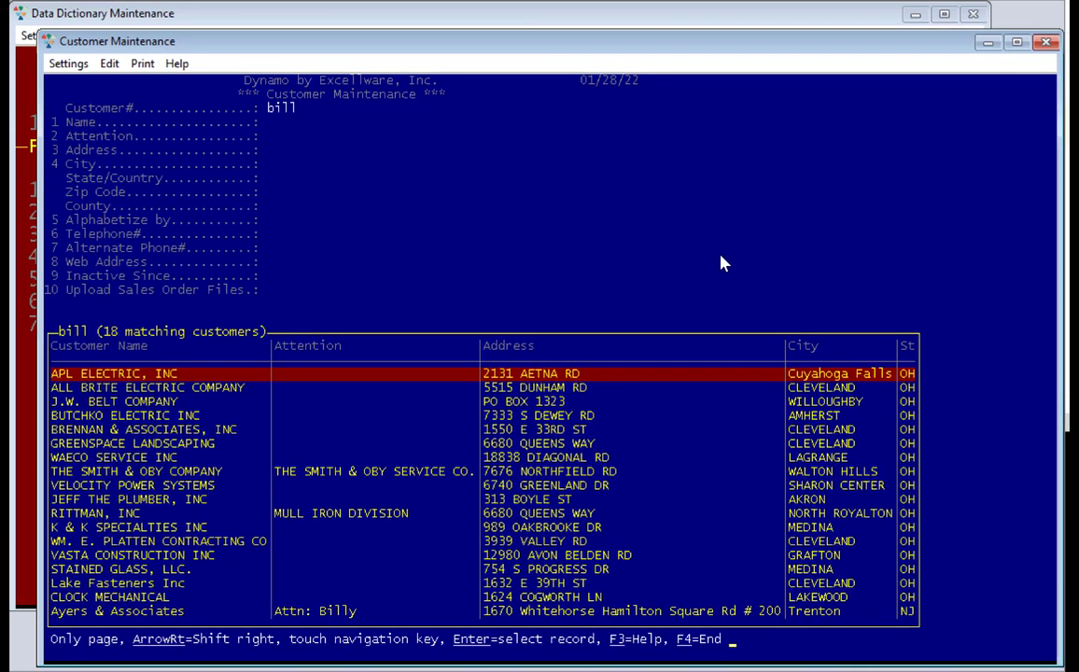
pyautogui.press('Down')
pyautogui.press('Down')
pyautogui.press('Down')
pyautogui.press('Down')
pyautogui.press('Down')
pyautogui.press('Down')
pyautogui.press('Down')
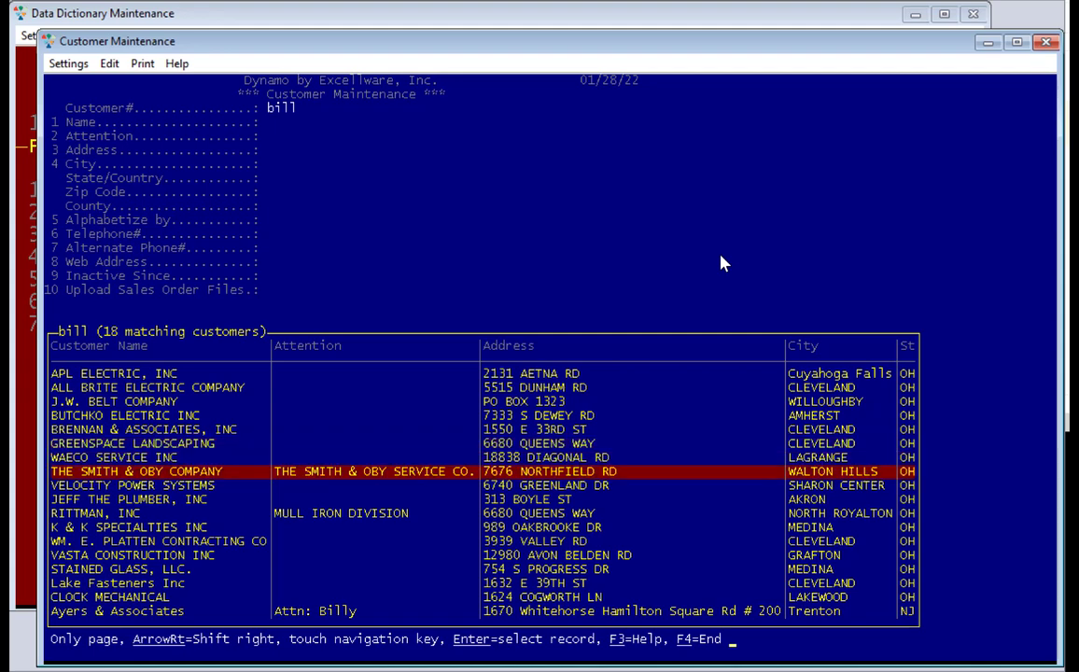
pyautogui.press('Return')
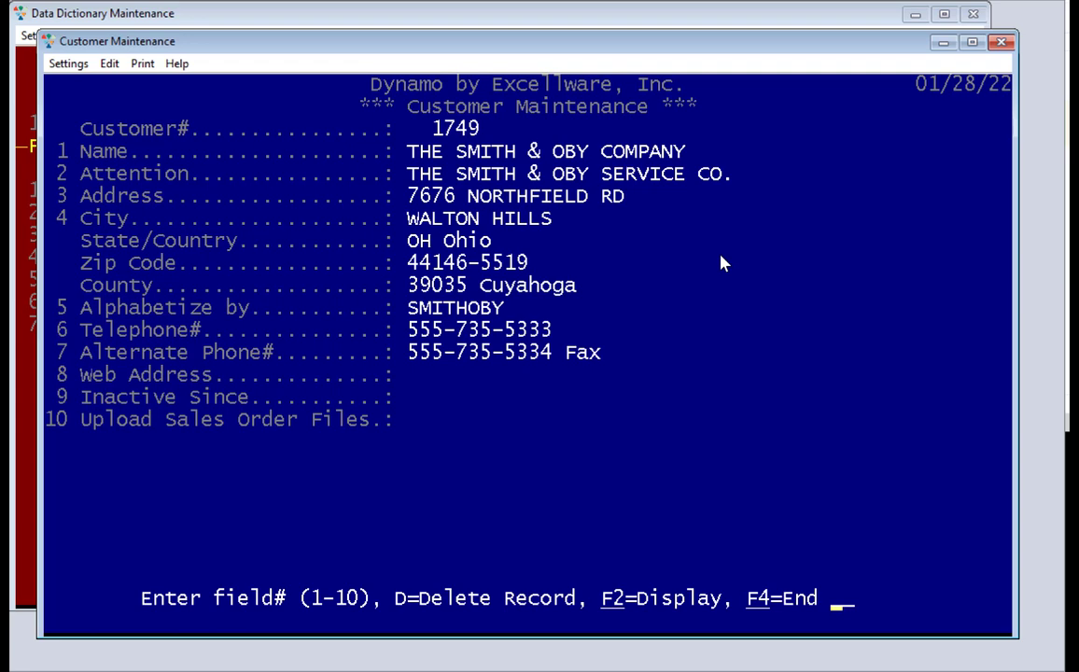
# Trim the address, change the zip to 44146 with city Walton Hills, and verify it
pyautogui.write('3')
pyautogui.press('Return')
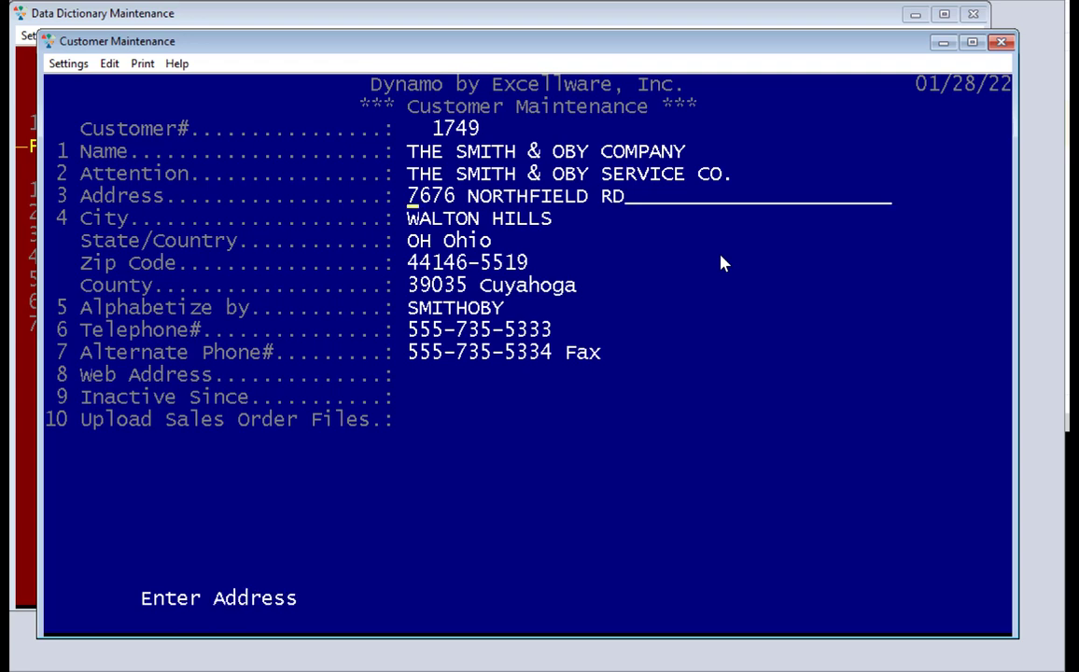
pyautogui.press('End')
pyautogui.press('BackSpace')
pyautogui.press('BackSpace')
pyautogui.press('BackSpace')
pyautogui.press('Return')
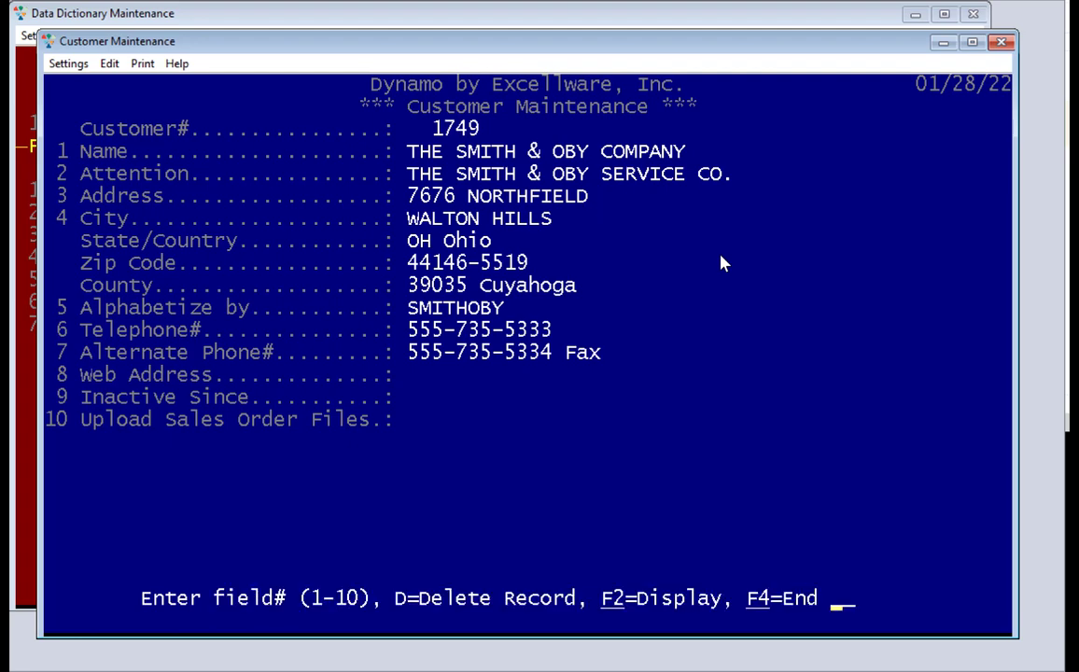
pyautogui.write('4')
pyautogui.press('Return')
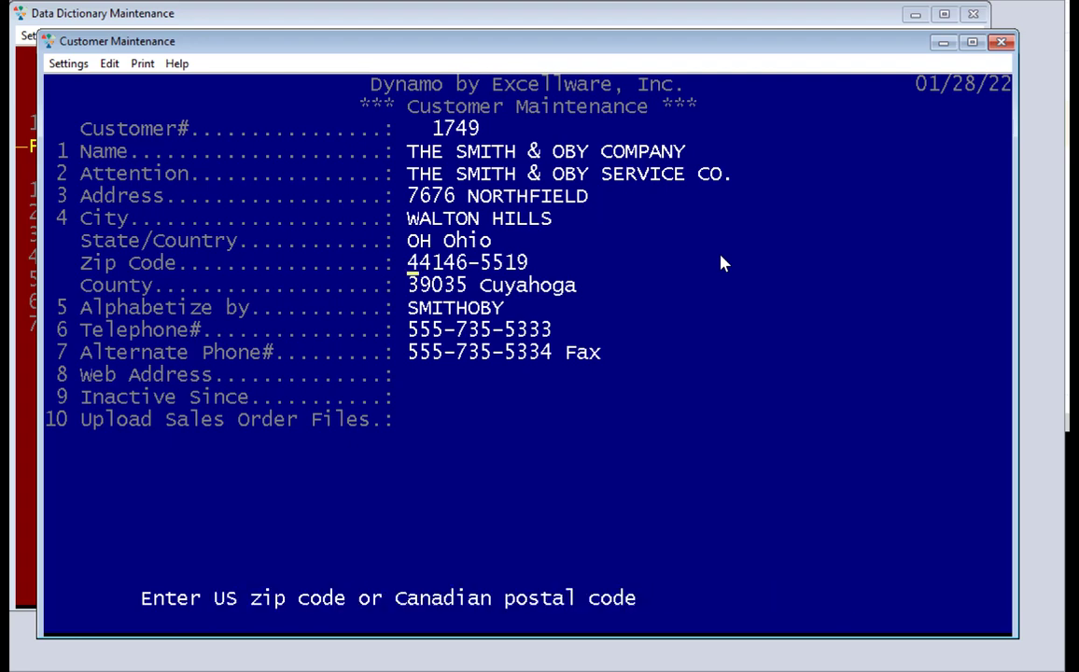
pyautogui.write('44146')
pyautogui.press('Return')
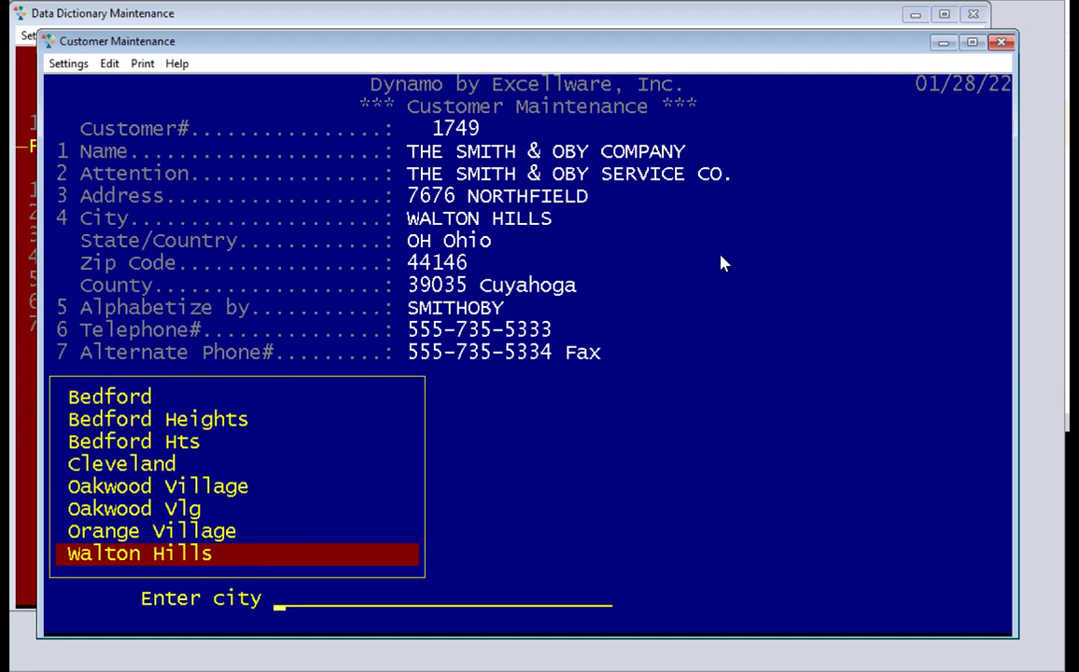
pyautogui.press('Return')
pyautogui.press('Return')
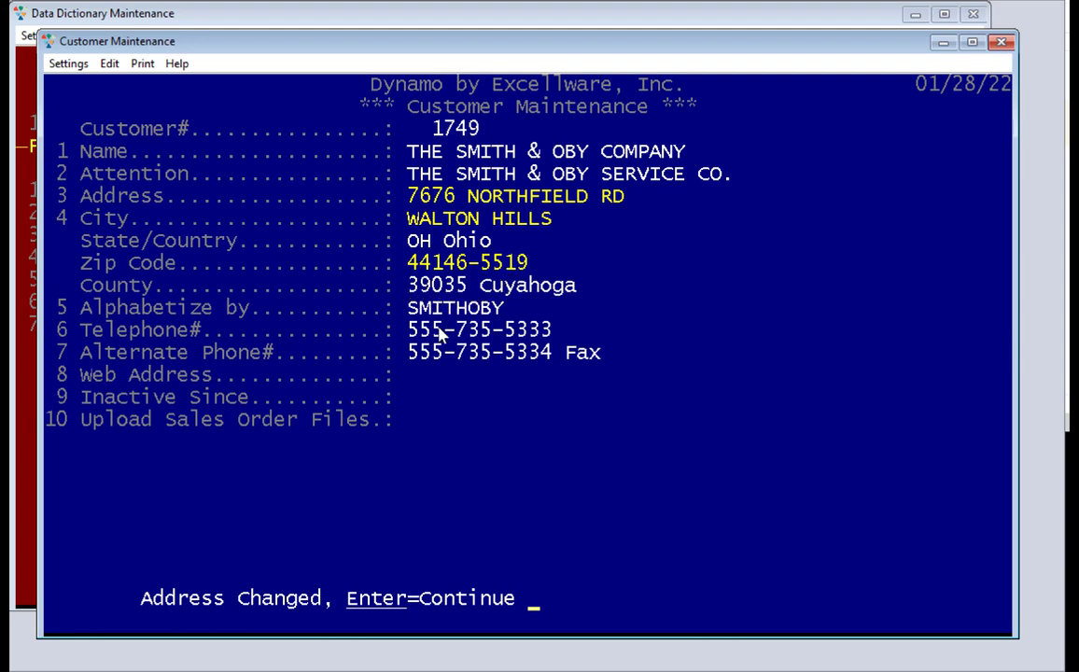
pyautogui.press('Return')
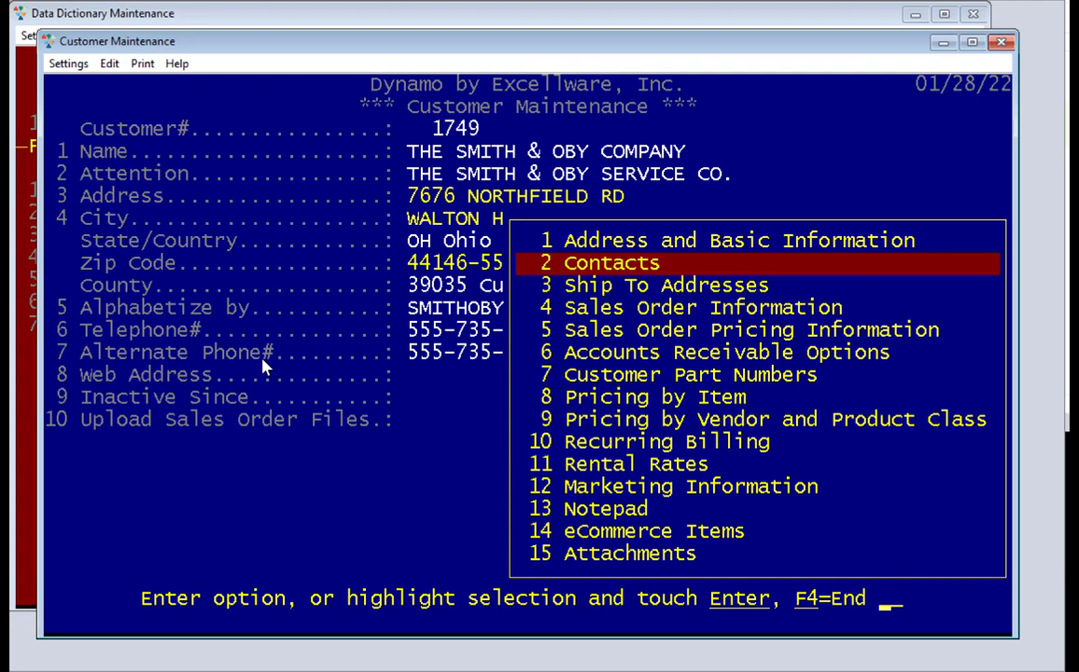
# Review the customer's Contacts and General notepad, then exit Customer Maintenance
pyautogui.press('Return')
pyautogui.press('Return')
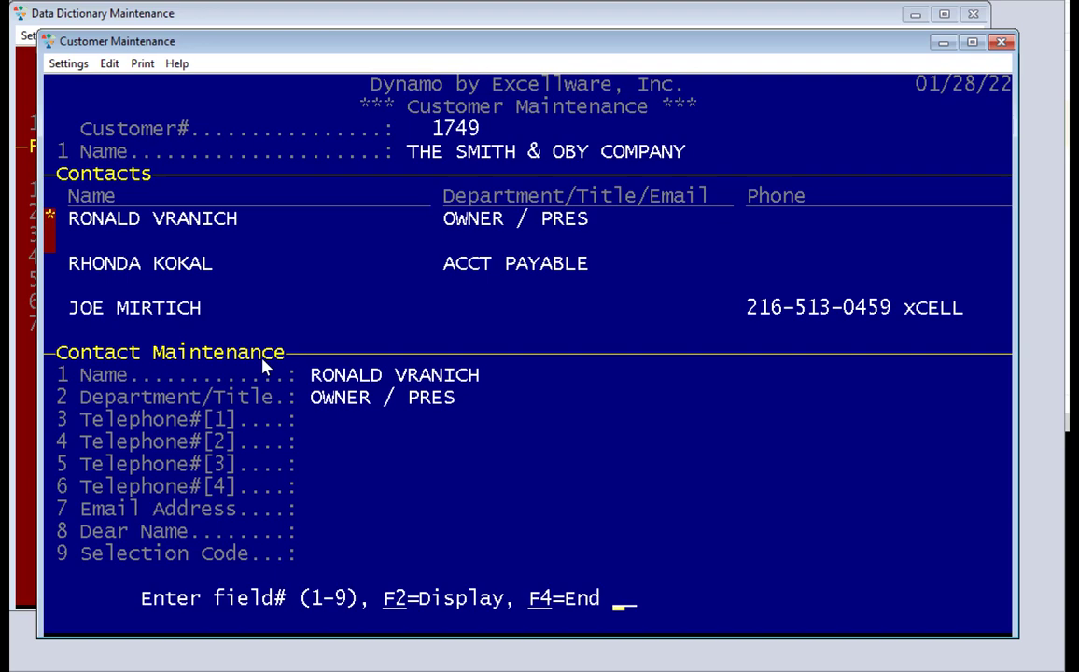
pyautogui.press('F4')
pyautogui.press('F4')
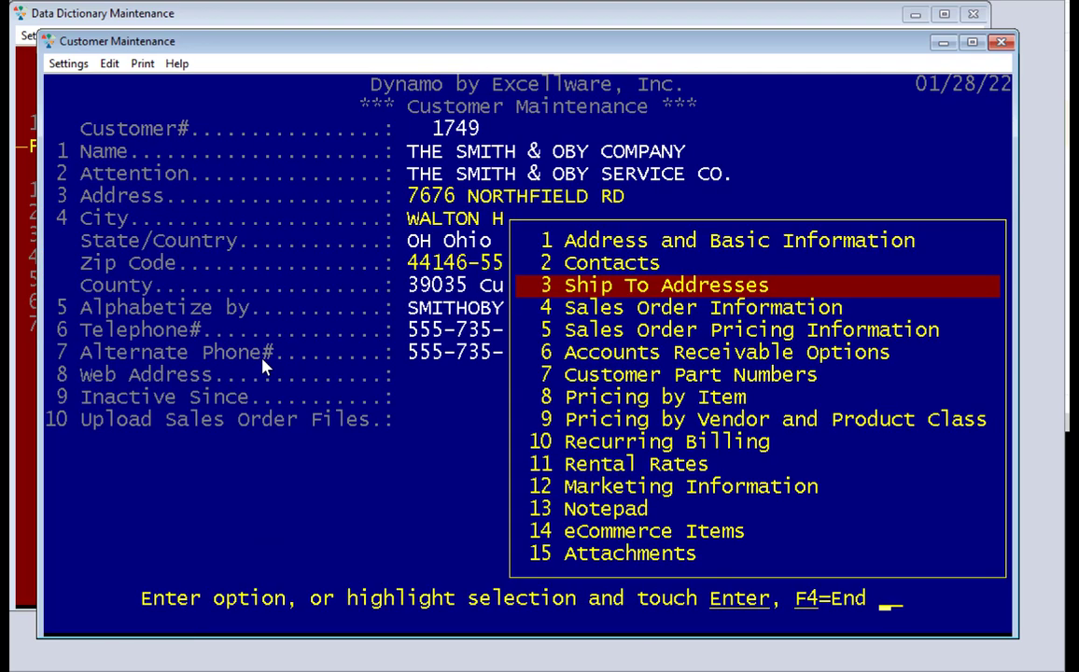
pyautogui.press('Down')
pyautogui.press('Down')
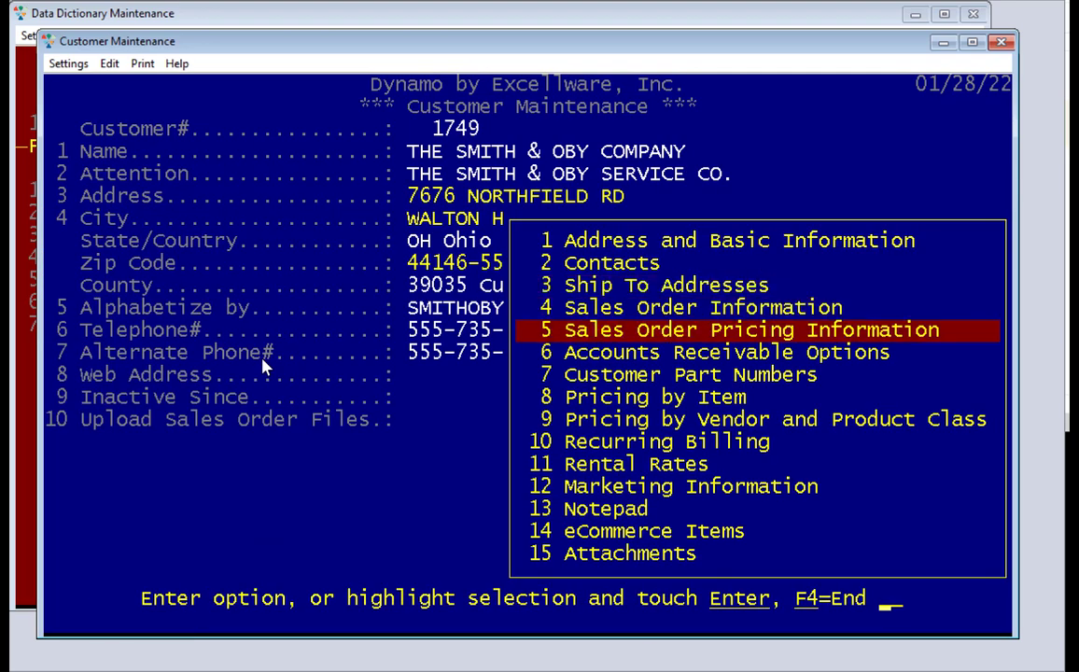
pyautogui.press('Down')
pyautogui.press('Down')
pyautogui.press('Down')
pyautogui.press('Down')
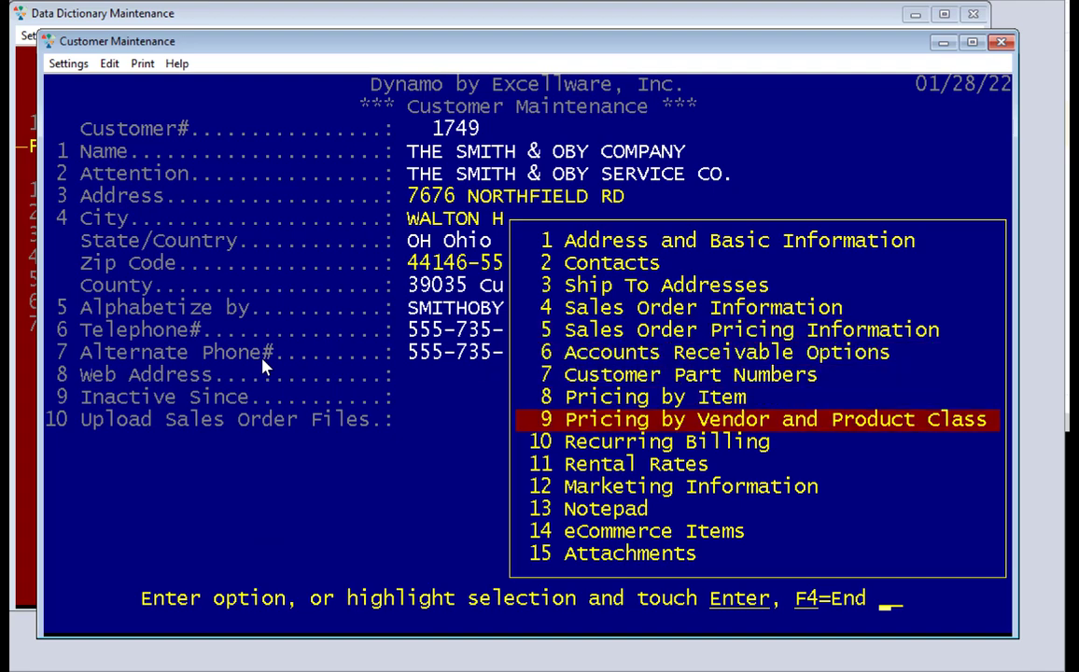
pyautogui.press('Down')
pyautogui.press('Down')
pyautogui.press('Down')
pyautogui.press('Down')
pyautogui.press('Down')
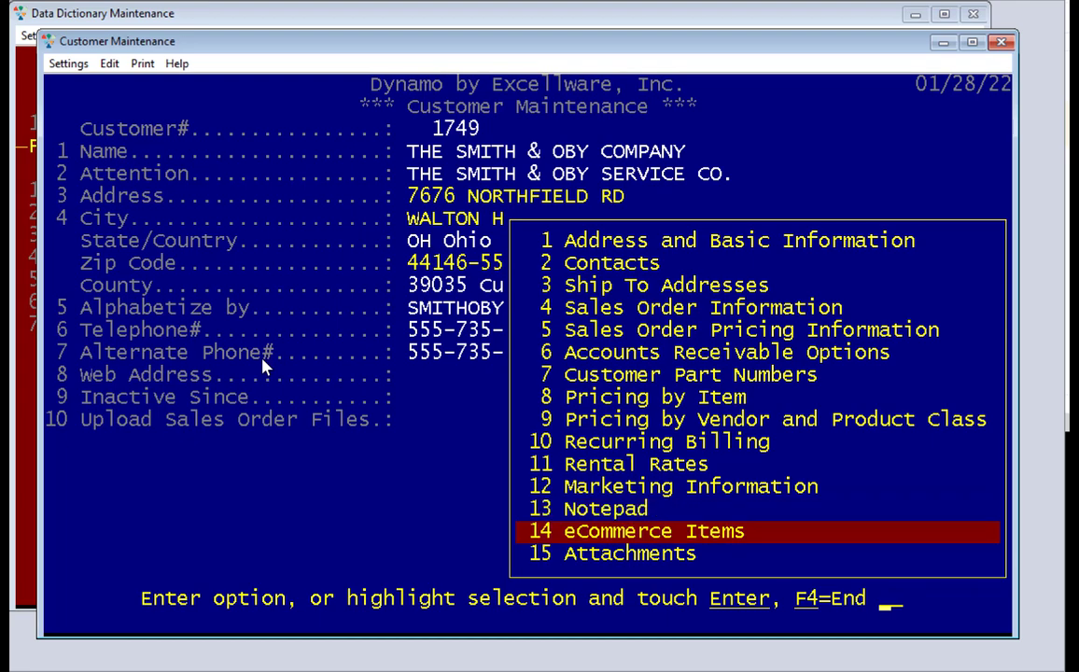
pyautogui.press('Up')
pyautogui.press('Return')
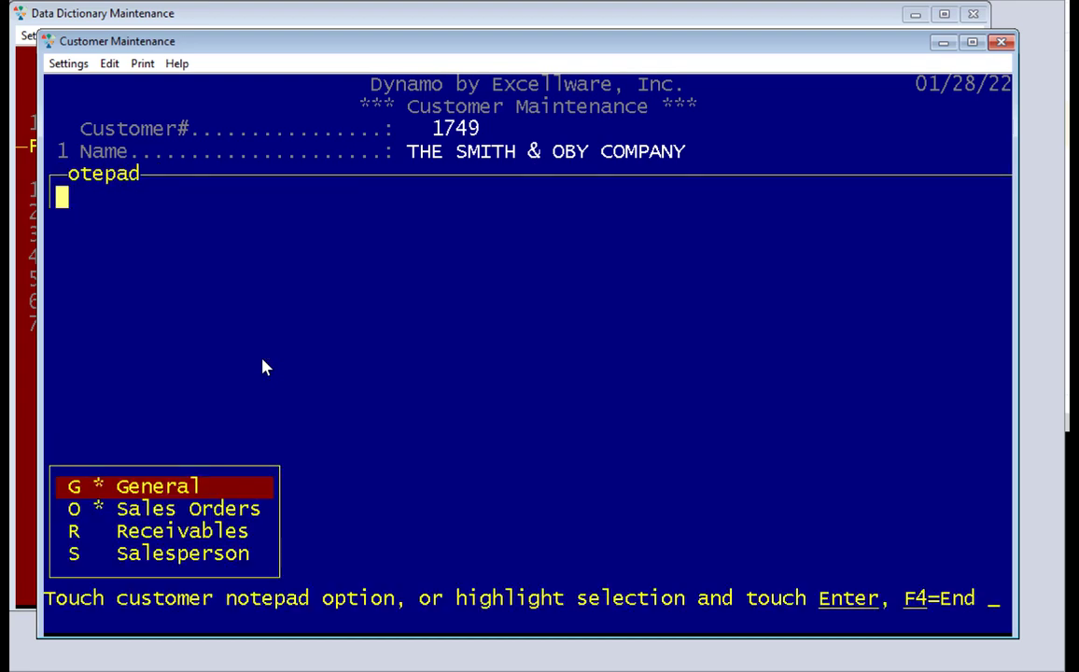
pyautogui.press('Return')
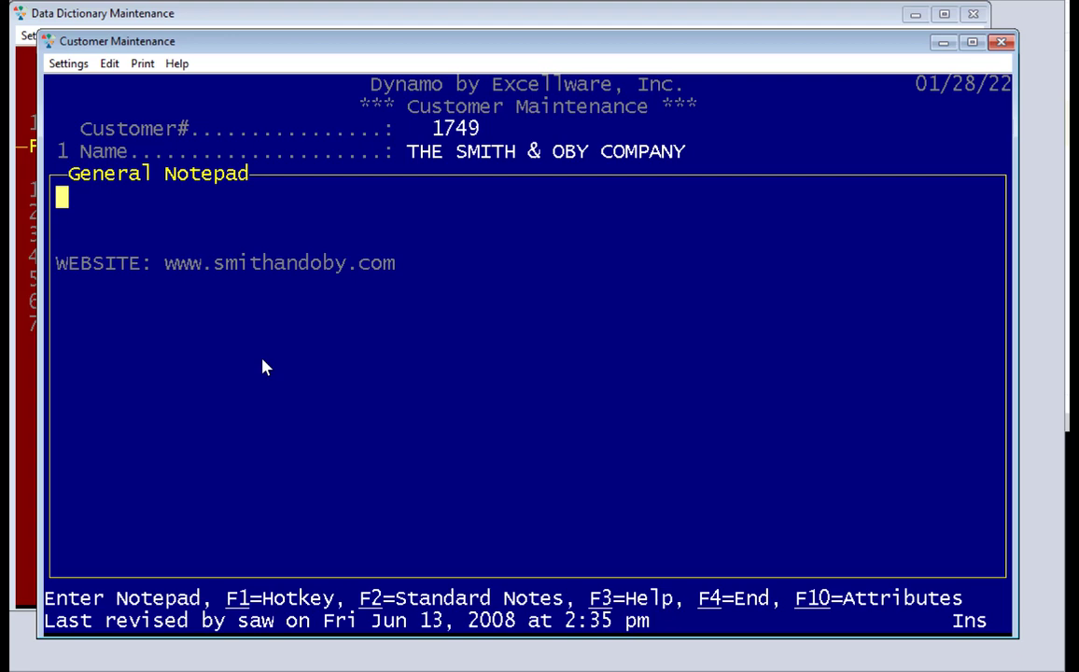
pyautogui.press('F4')
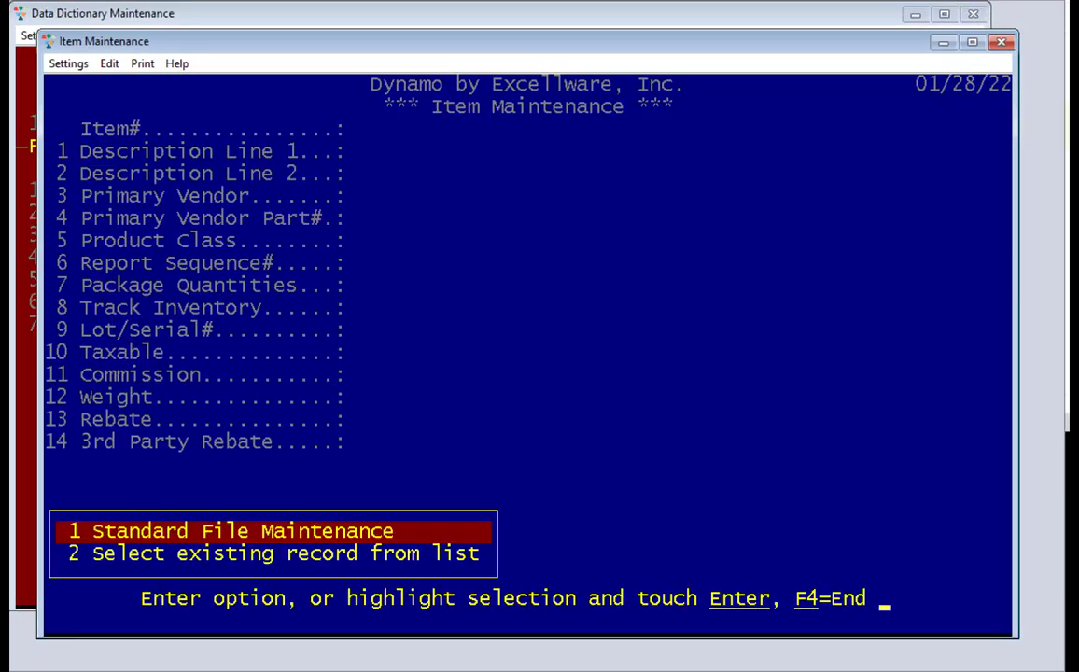
# Search items for '1/2" wrench' and open item 3239
pyautogui.press('Return')
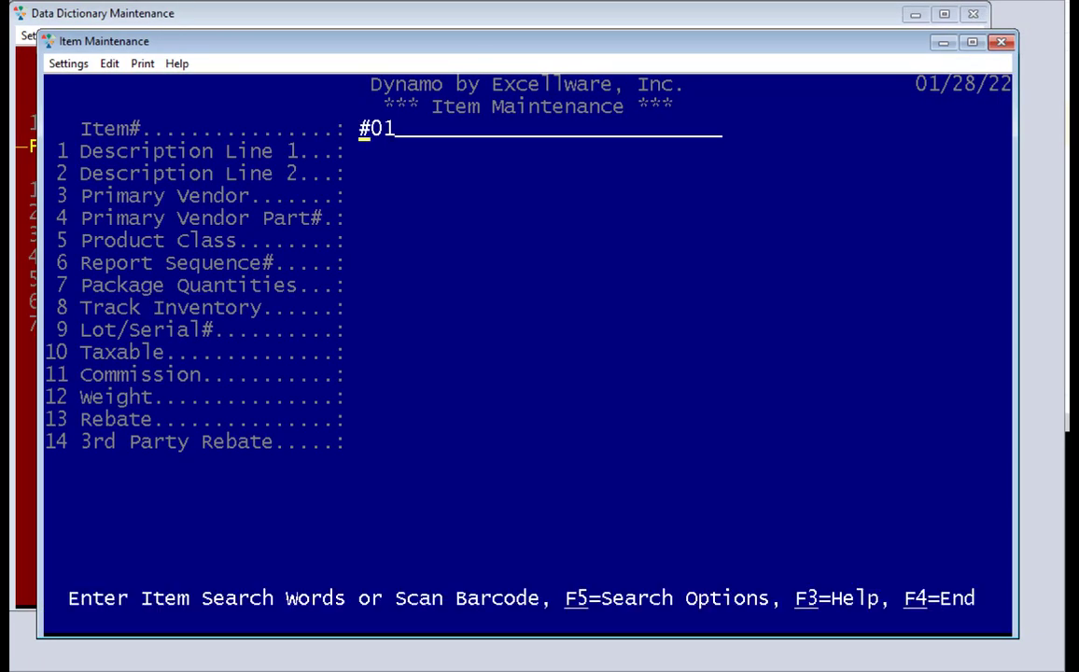
pyautogui.write('1/2" wrench')
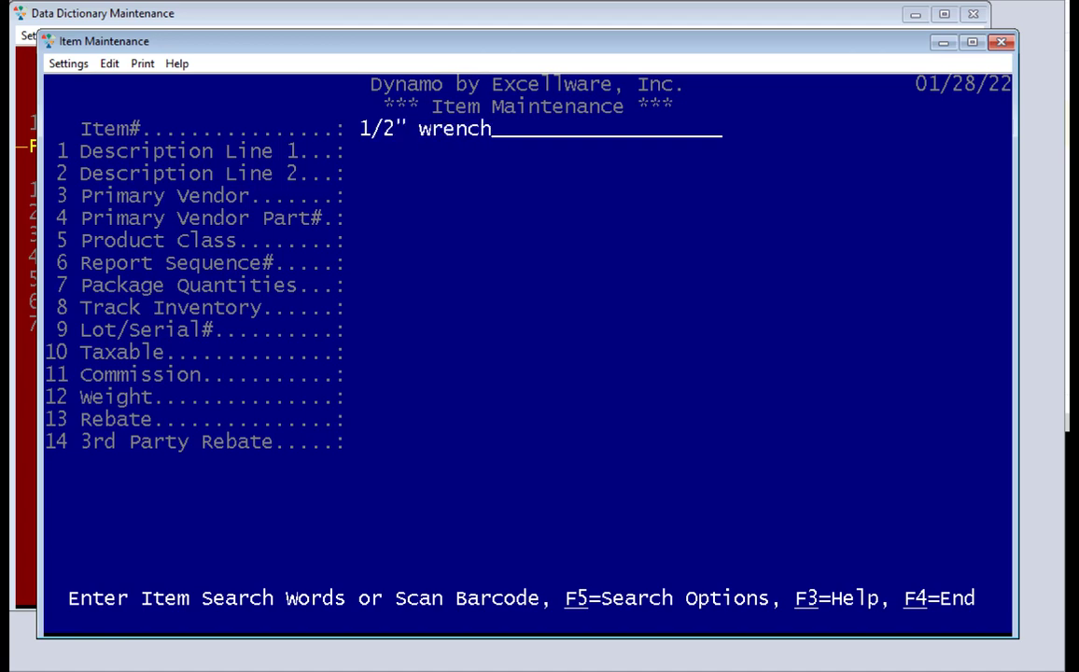
pyautogui.press('Return')
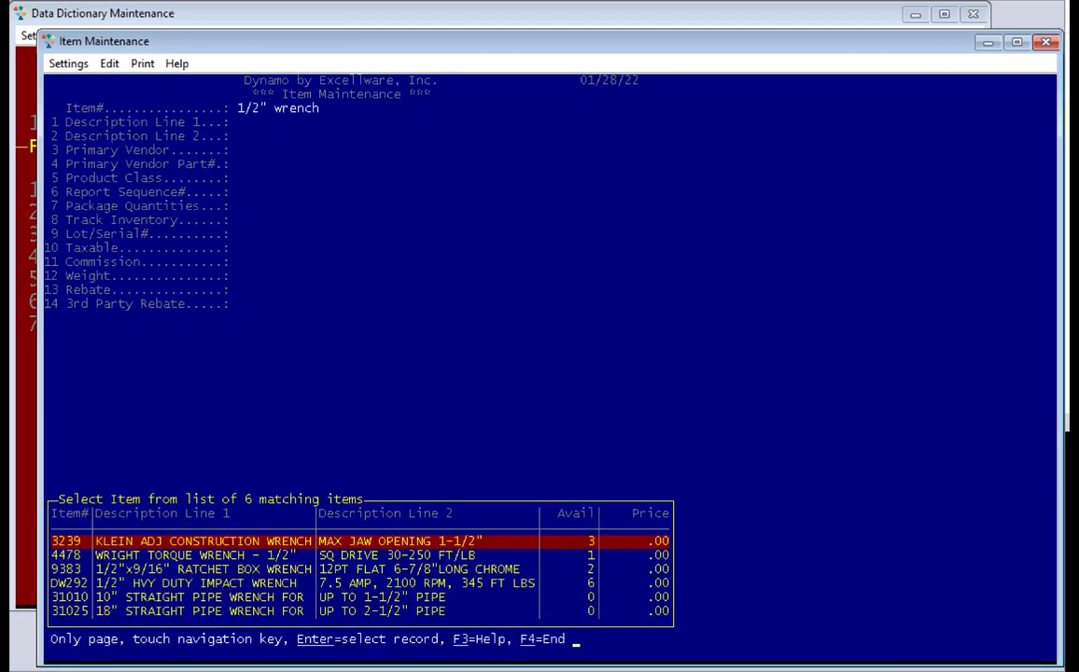
pyautogui.press('Return')
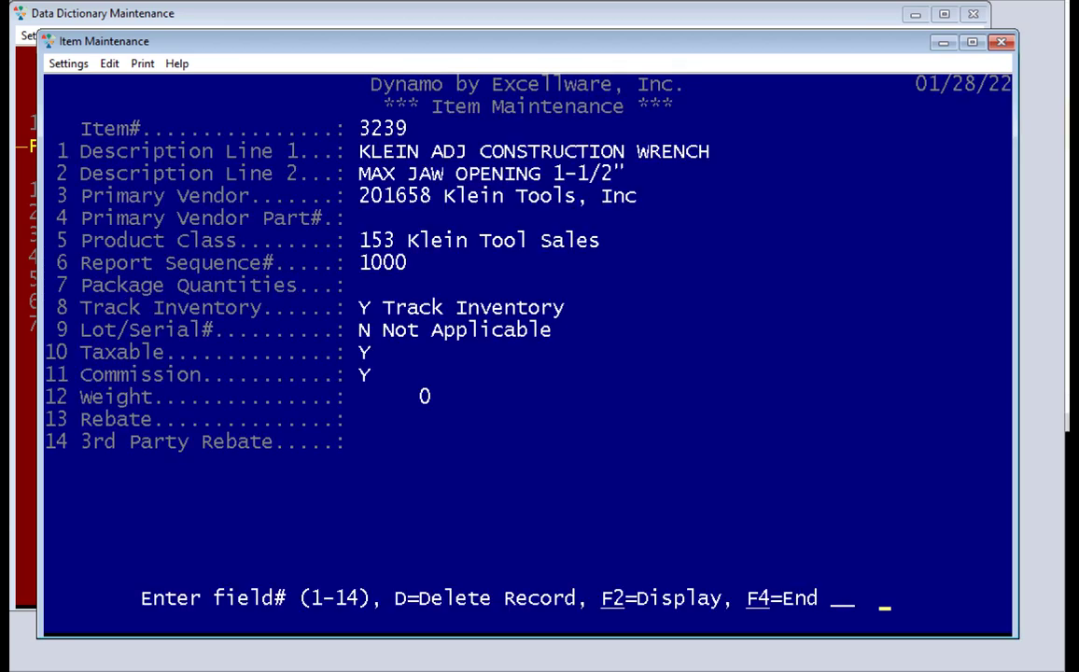
# Review item 3239's Pricing and Price Exceptions views
pyautogui.press('F2')
pyautogui.press('Return')
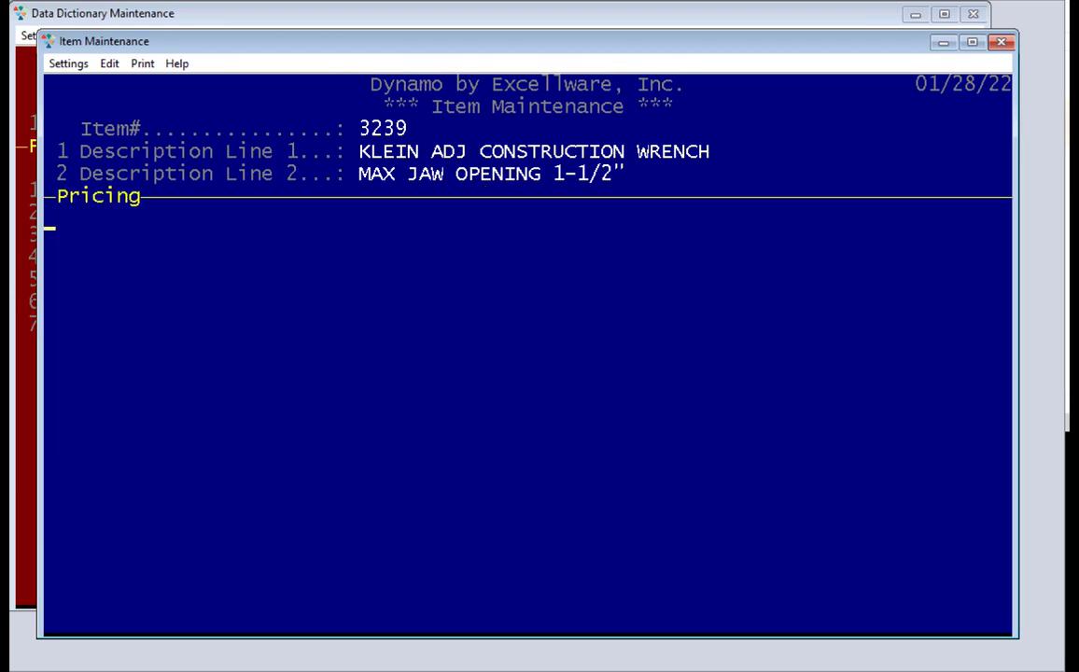
pyautogui.press('Return')
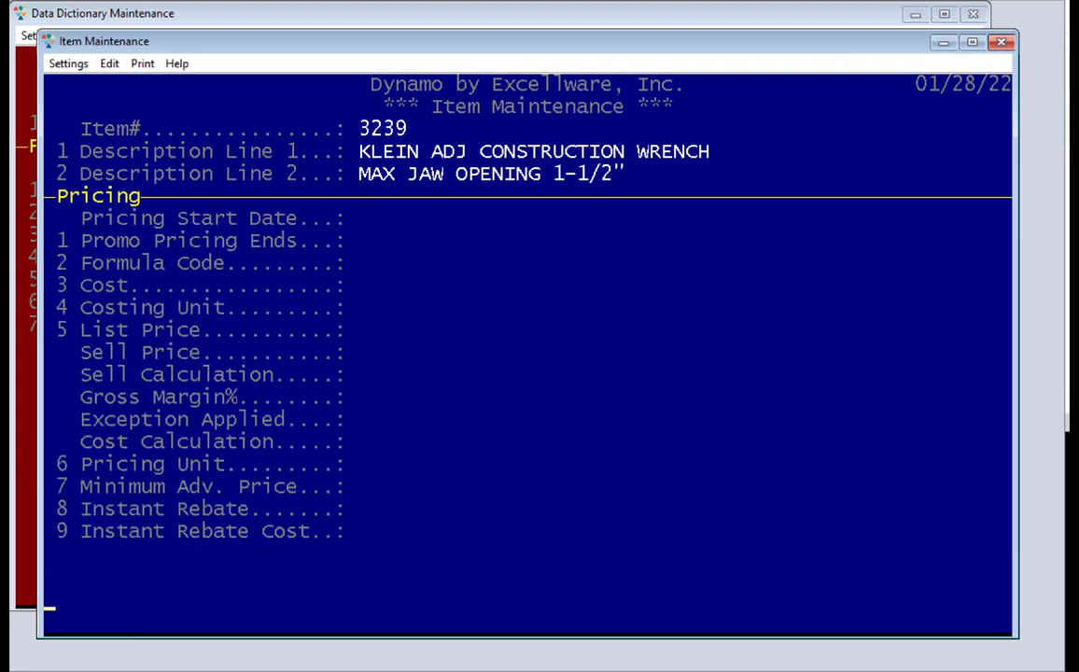
pyautogui.press('Return')
pyautogui.press('F4')
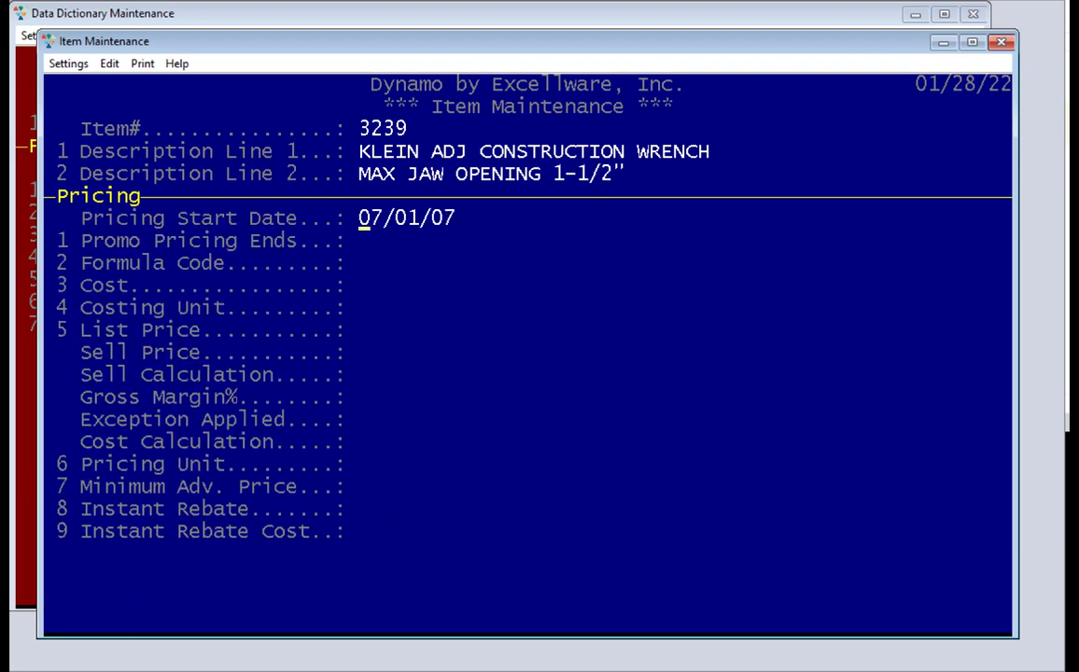
pyautogui.press('F4')
pyautogui.press('F4')
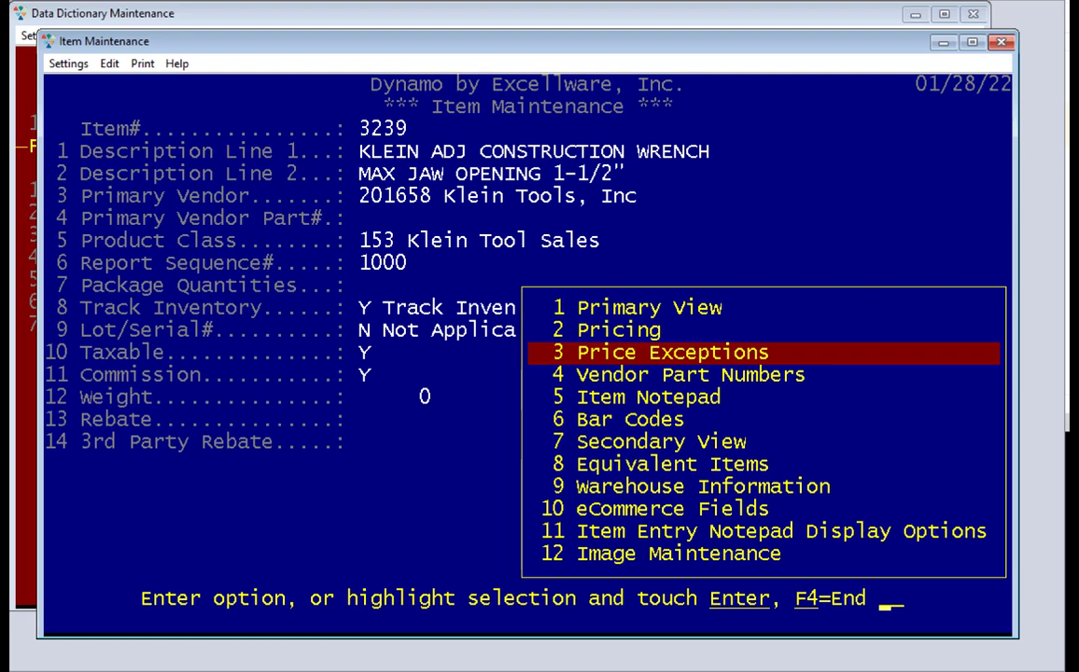
pyautogui.press('Return')
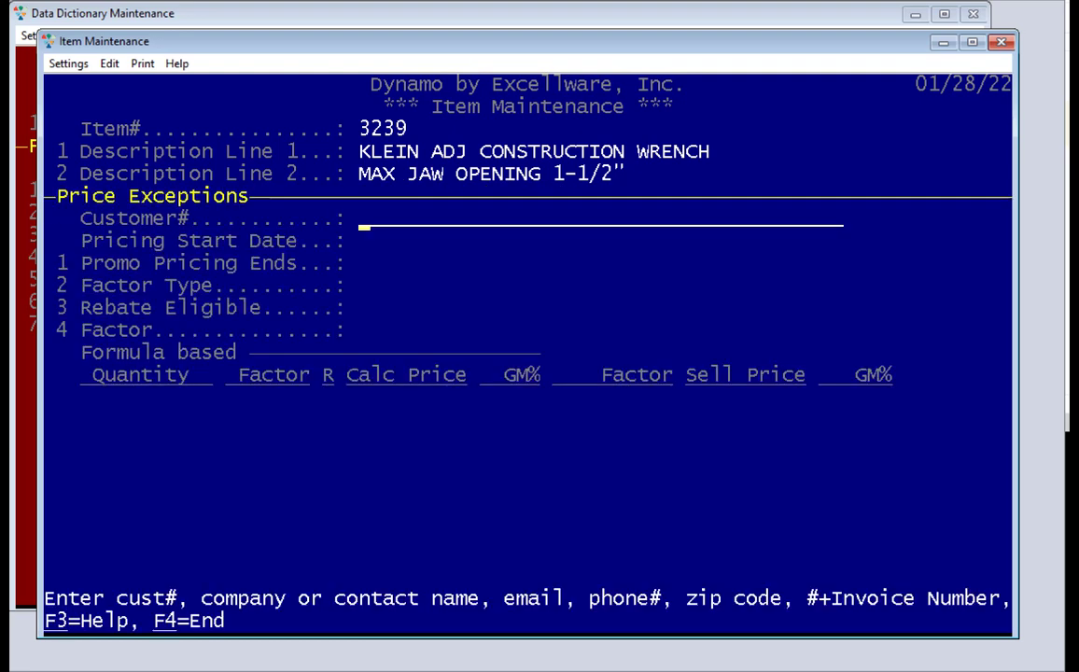
pyautogui.press('F4')
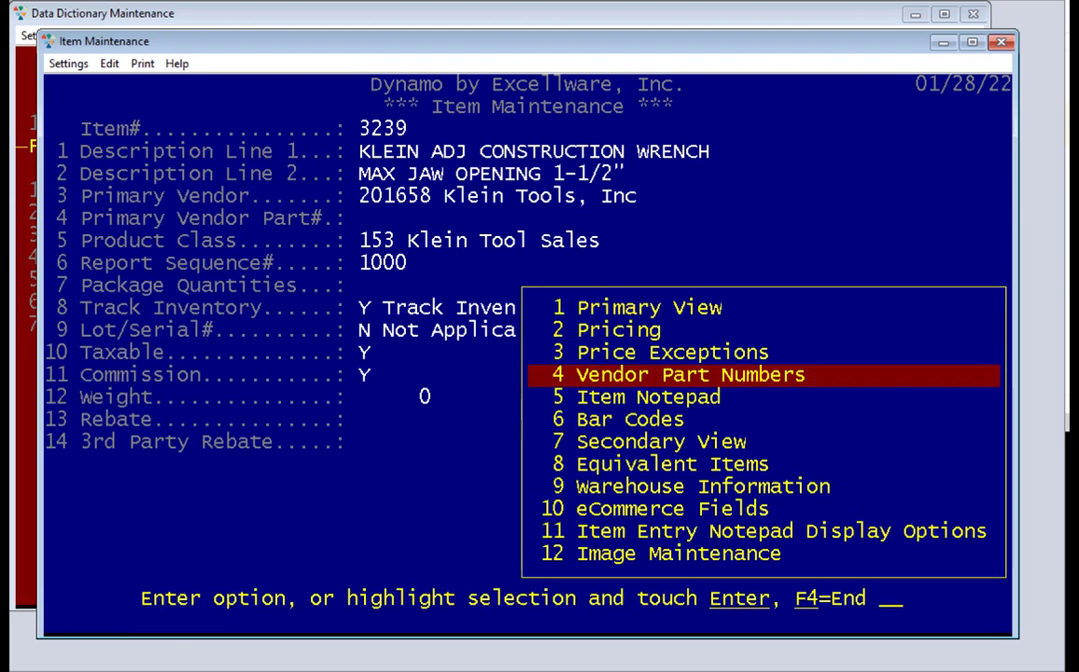
# Add Klein vendor part number 1101021 dated today, then exit Item Maintenance
pyautogui.press('Return')
pyautogui.press('Return')
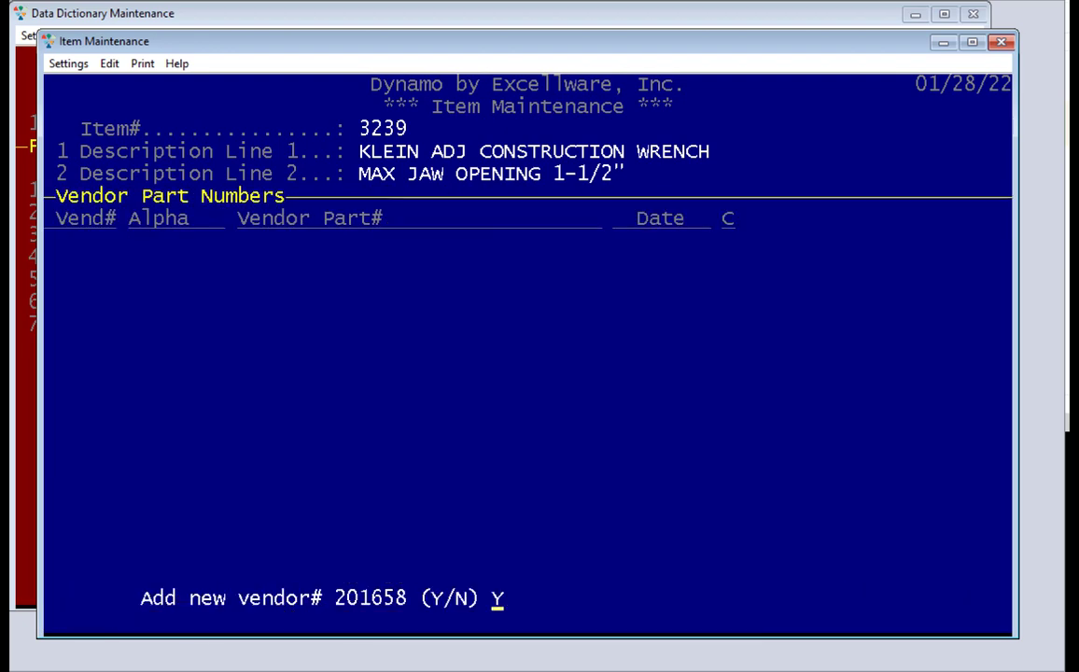
pyautogui.press('Return')
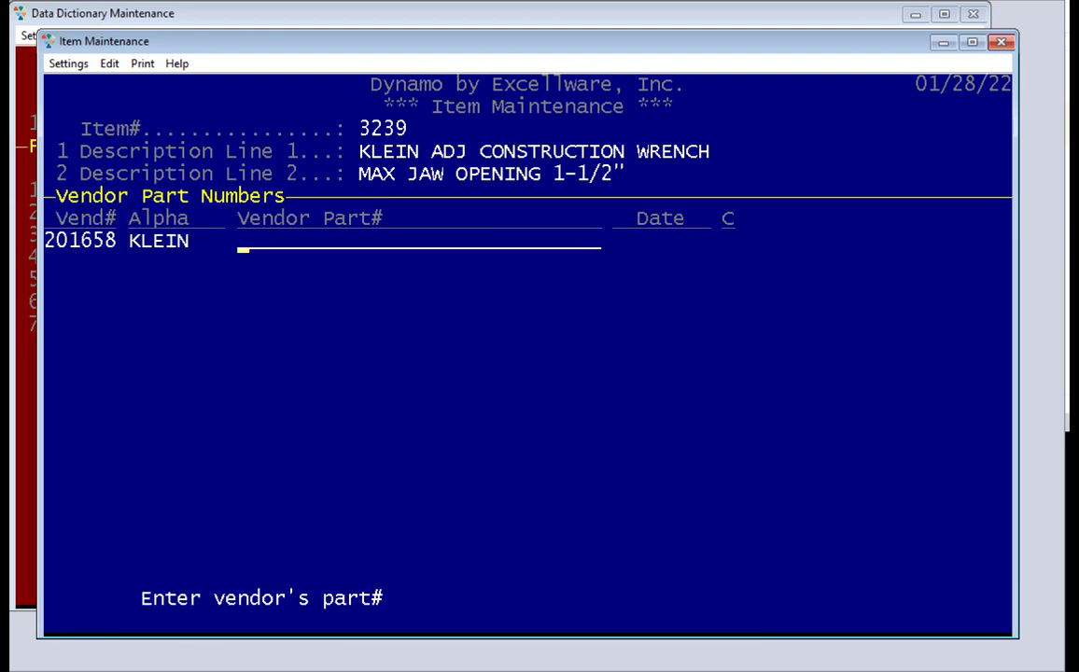
pyautogui.write('1101021')
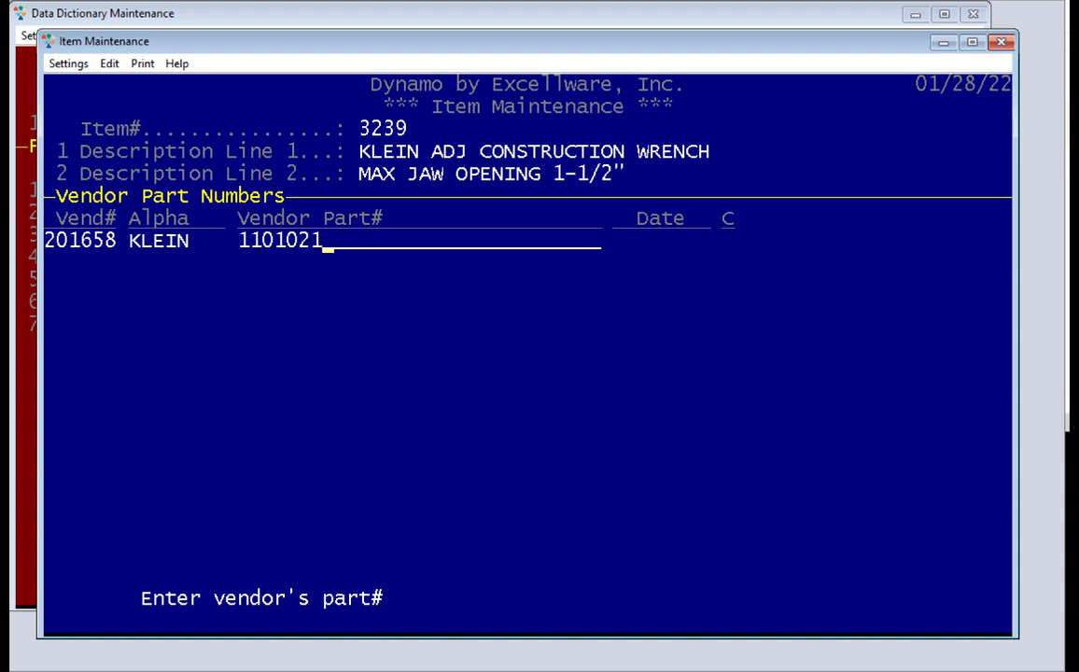
pyautogui.press('Return')
pyautogui.press('Return')
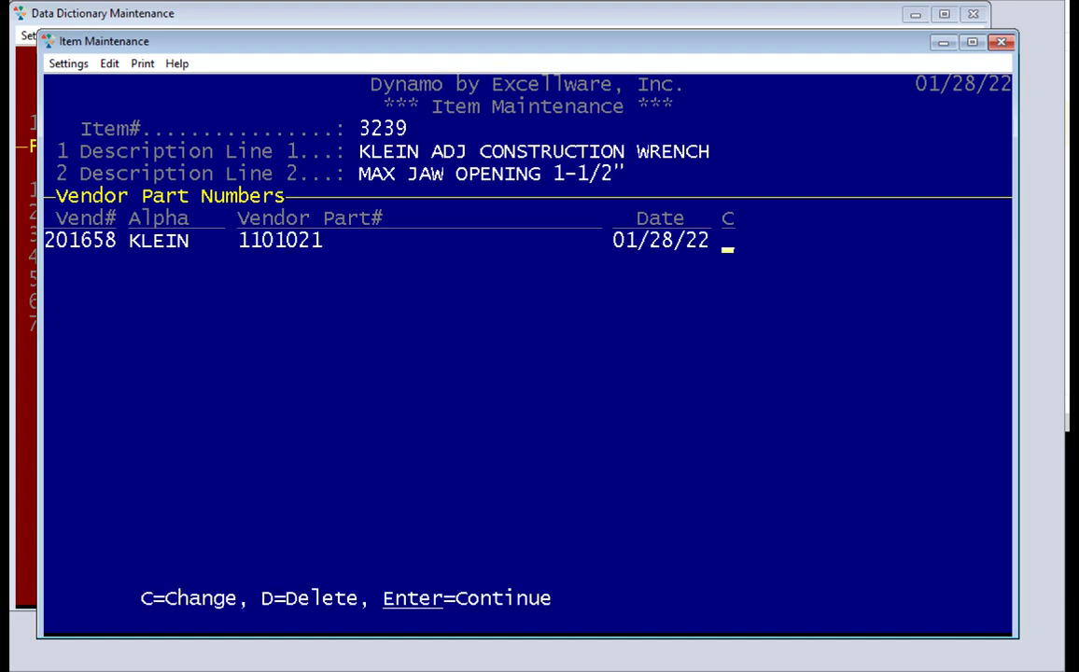
pyautogui.press('Return')
pyautogui.press('F4')
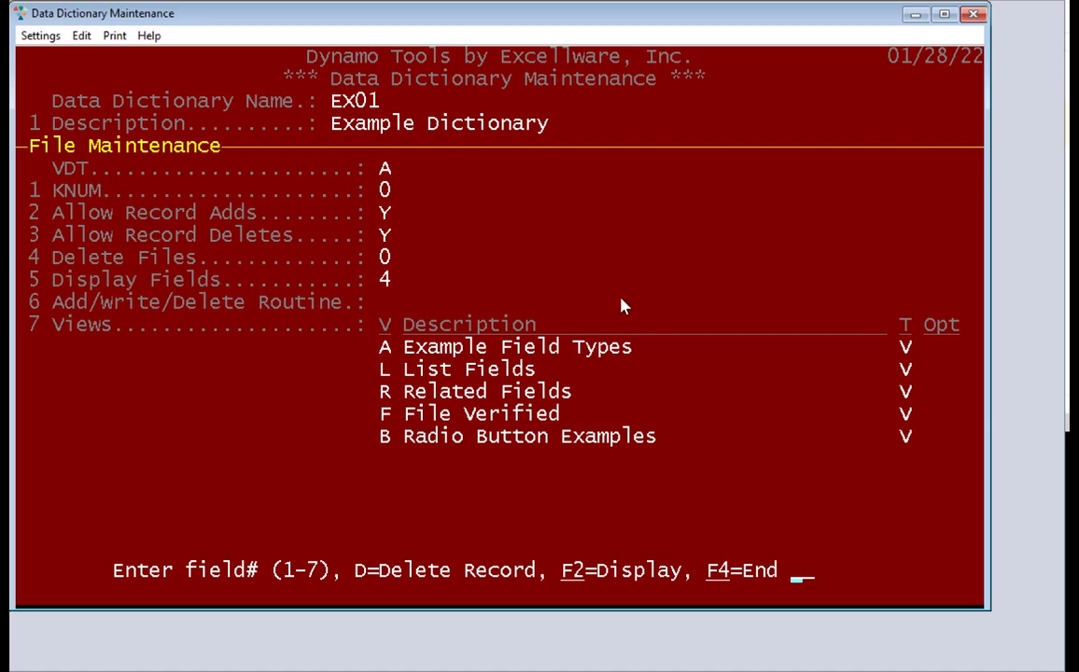
# Leave File Maintenance and load grid A under Grids standard maintenance
pyautogui.press('F4')
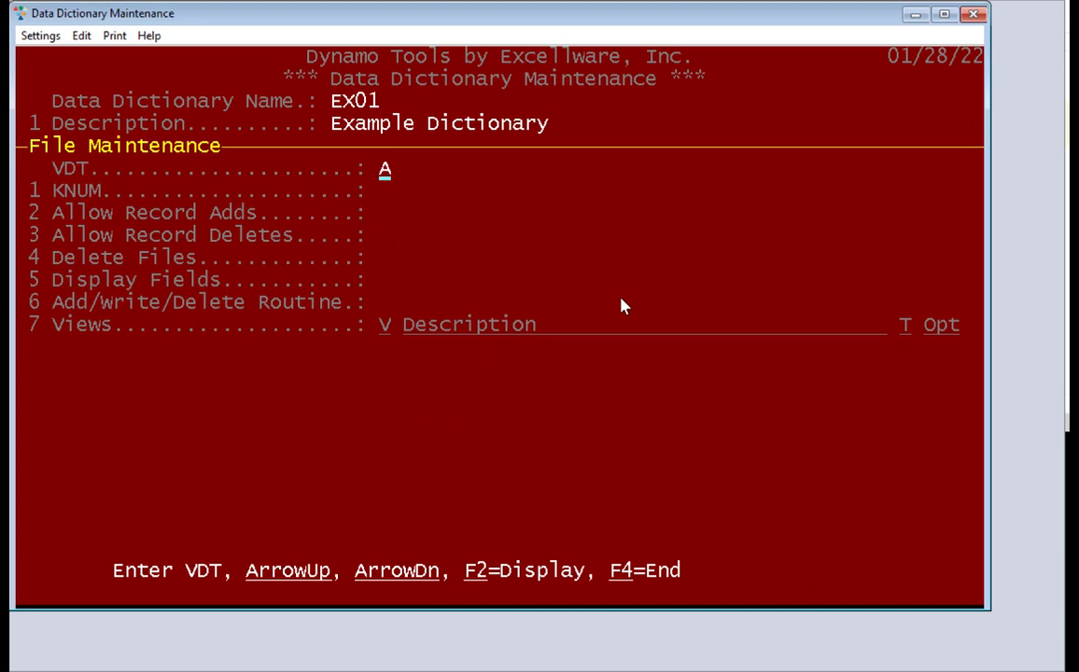
pyautogui.press('F4')
pyautogui.press('F4')
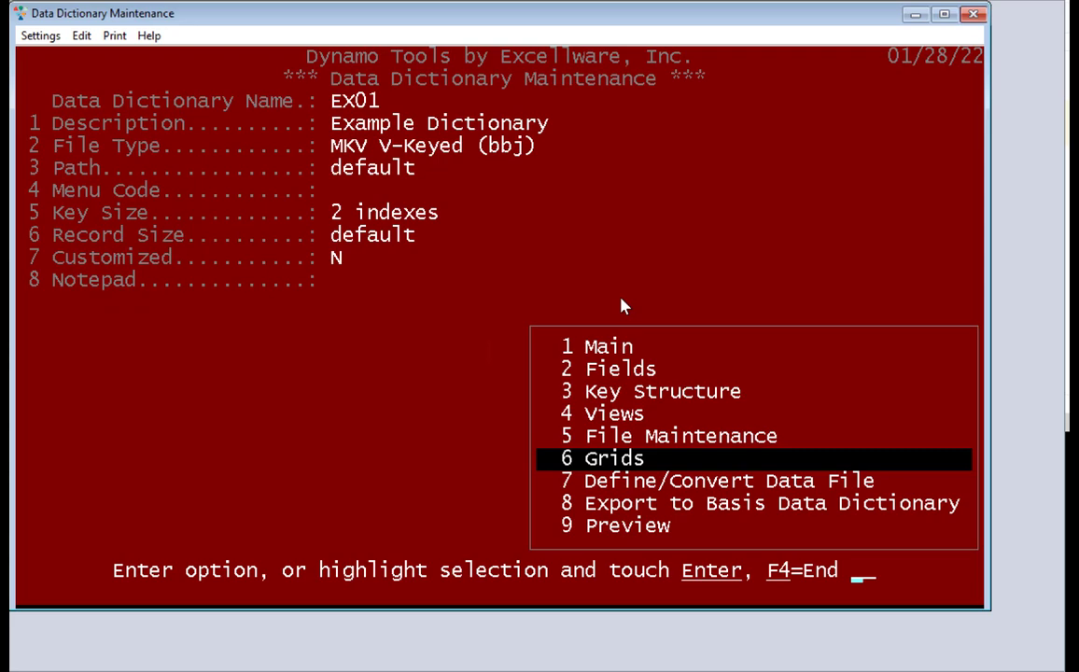
pyautogui.press('Return')
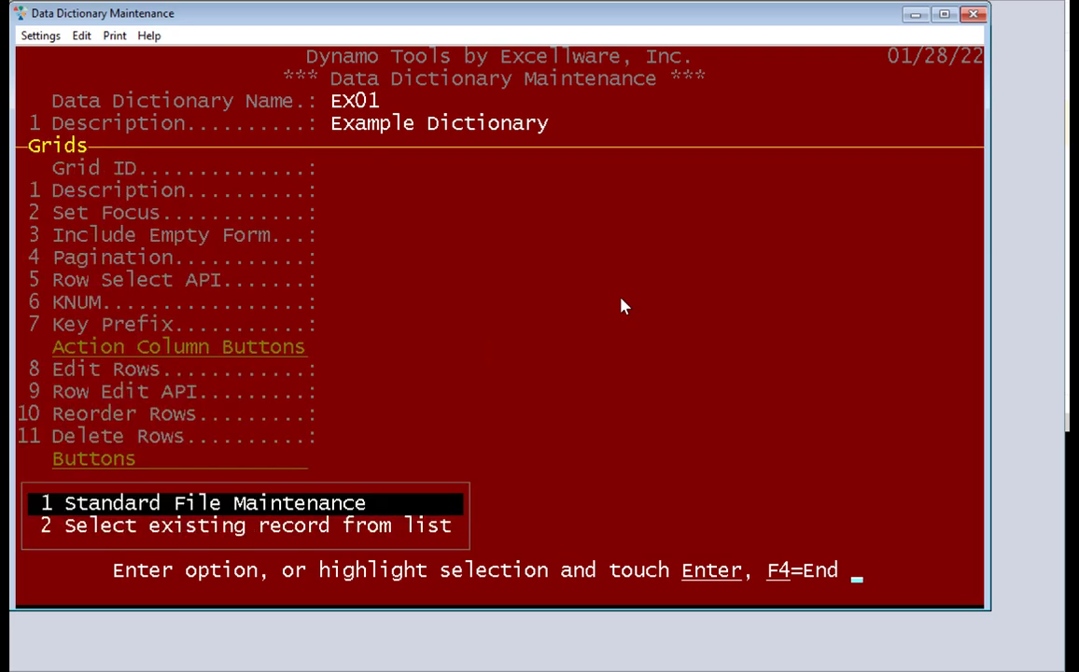
pyautogui.press('Return')
pyautogui.write('A')
pyautogui.press('Return')
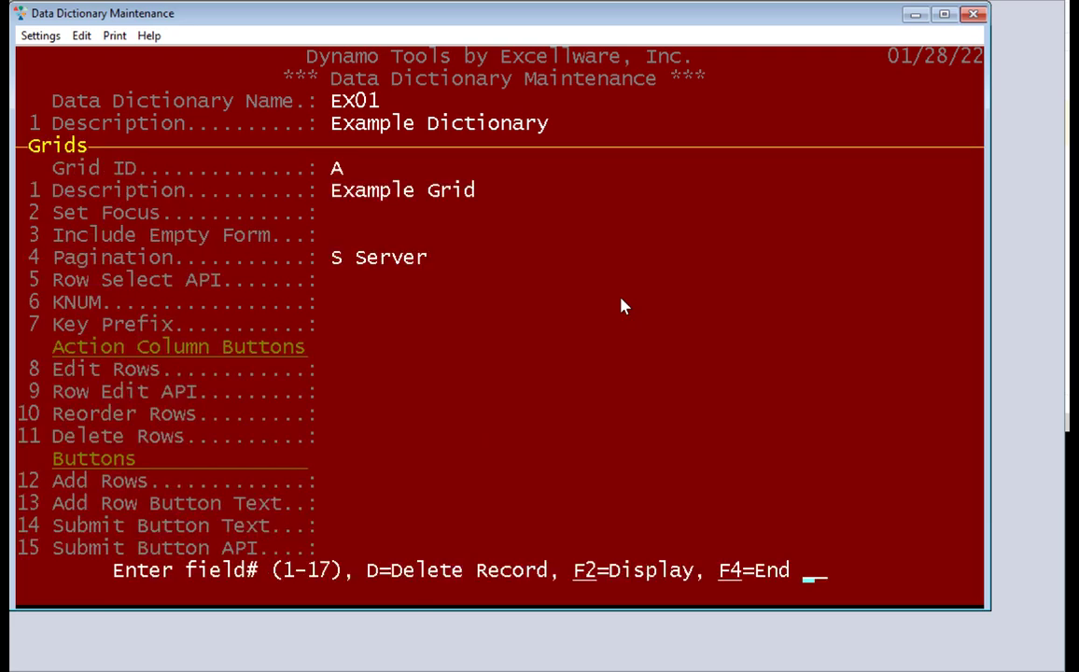
# Review Example Grid A's ID, NAME, EMAIL, LOGINDATE and LOGINTIME columns, then return to main options
pyautogui.press('F4')
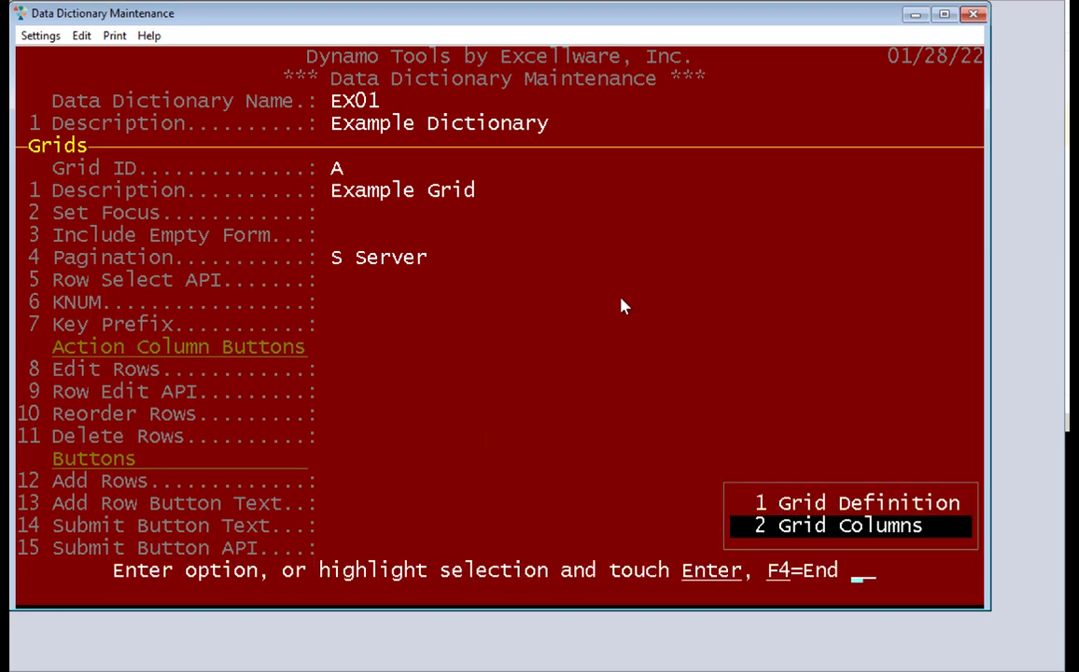
pyautogui.press('Return')
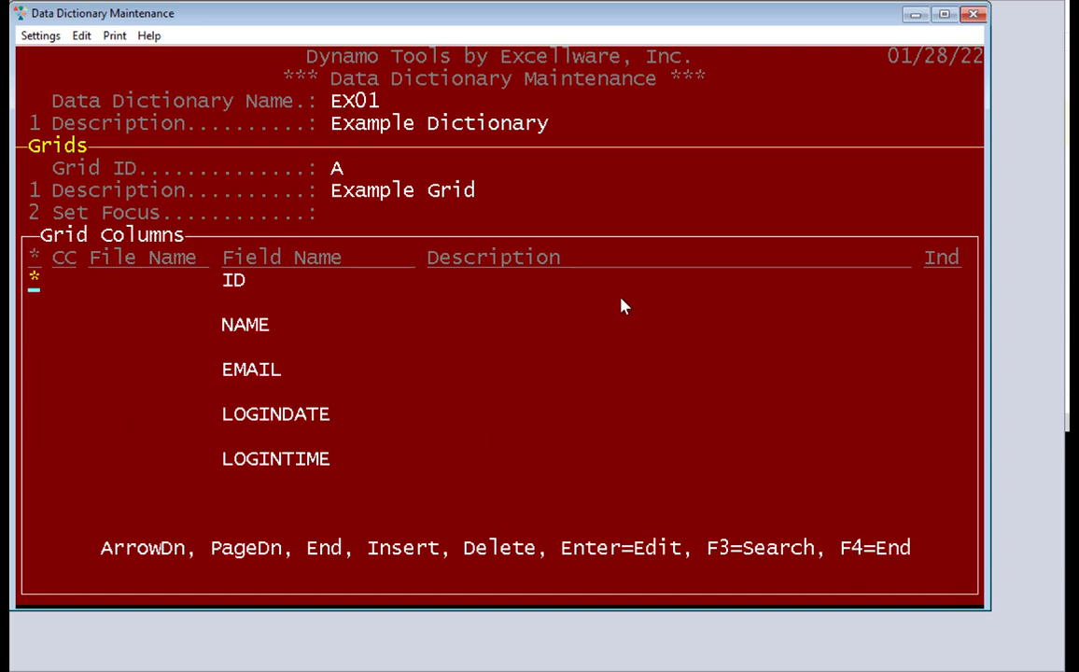
pyautogui.press('F4')
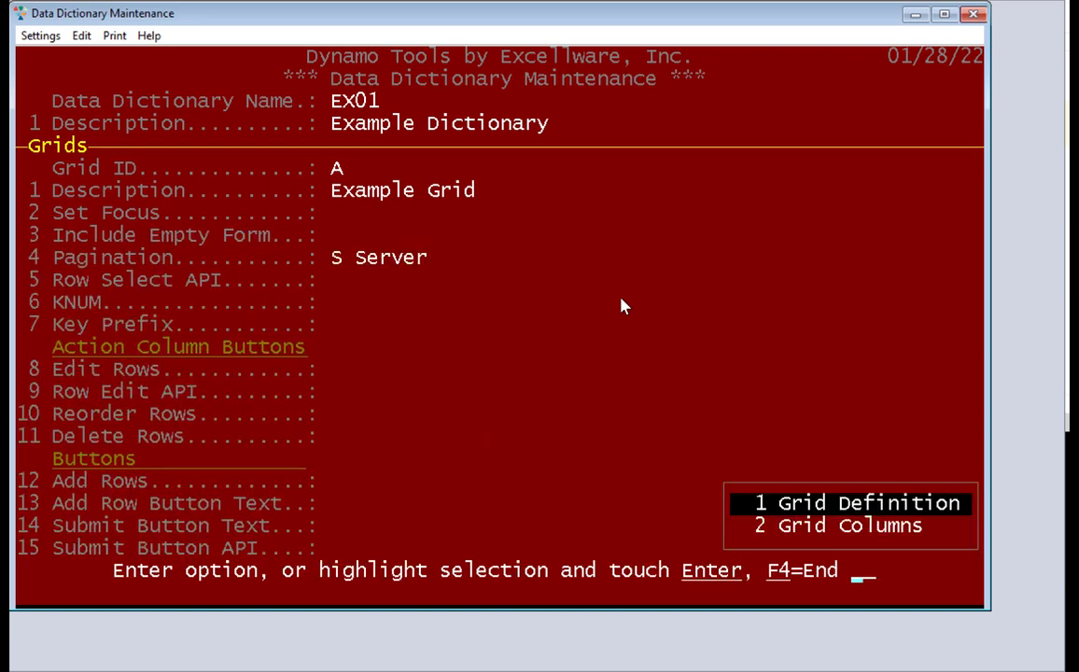
pyautogui.press('F4')
pyautogui.press('F4')
pyautogui.press('F4')
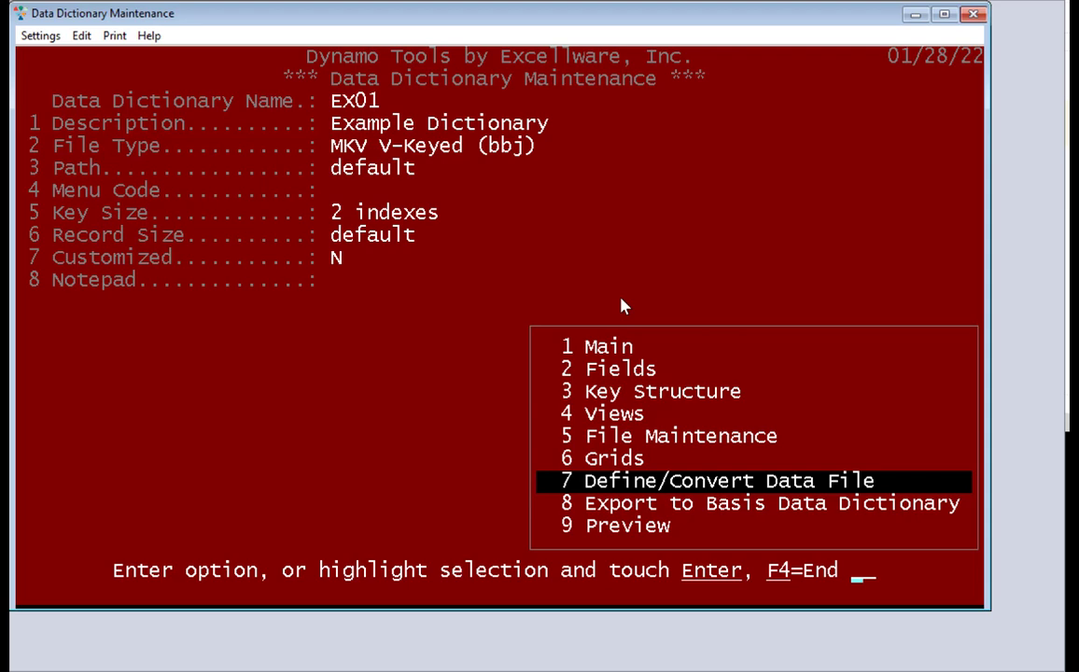
# Convert EX01's data and template files to record size 895 and export to Basis Data Dictionary
pyautogui.press('Return')
pyautogui.press('Down')
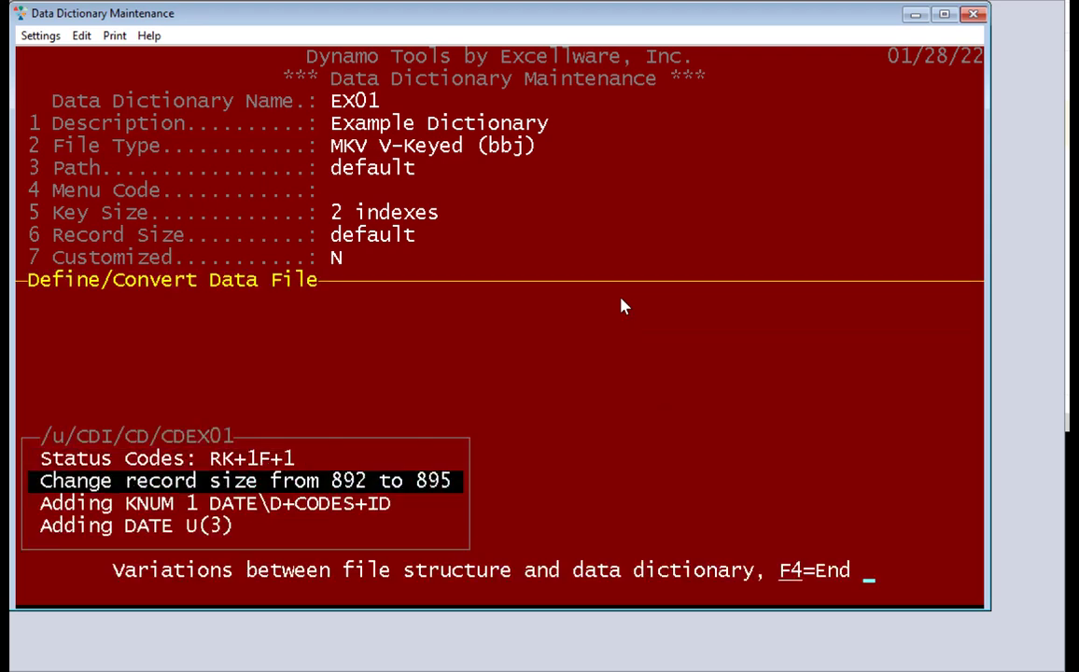
pyautogui.press('Down')
pyautogui.press('Up')
pyautogui.press('Down')
pyautogui.press('Down')
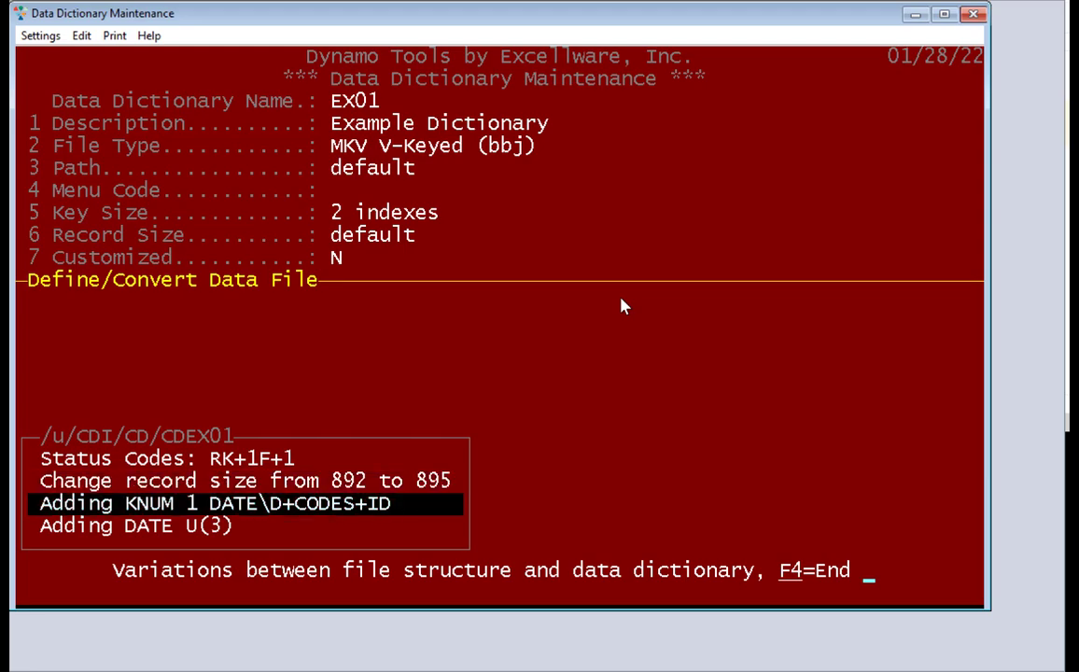
pyautogui.press('F4')
pyautogui.write('y')
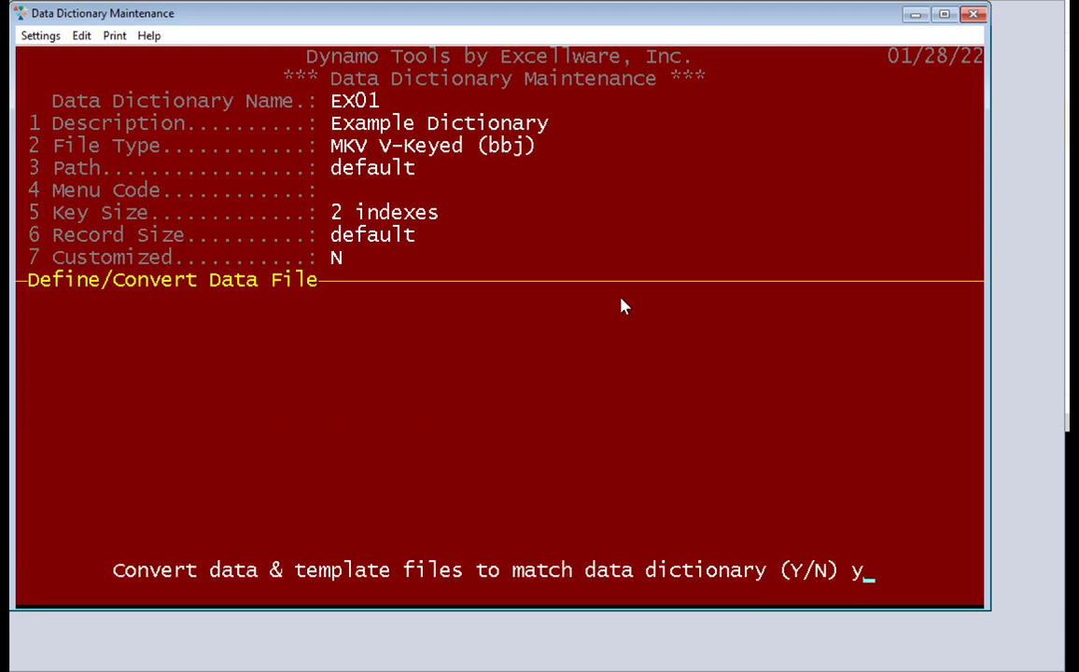
pyautogui.press('Return')
pyautogui.press('Return')
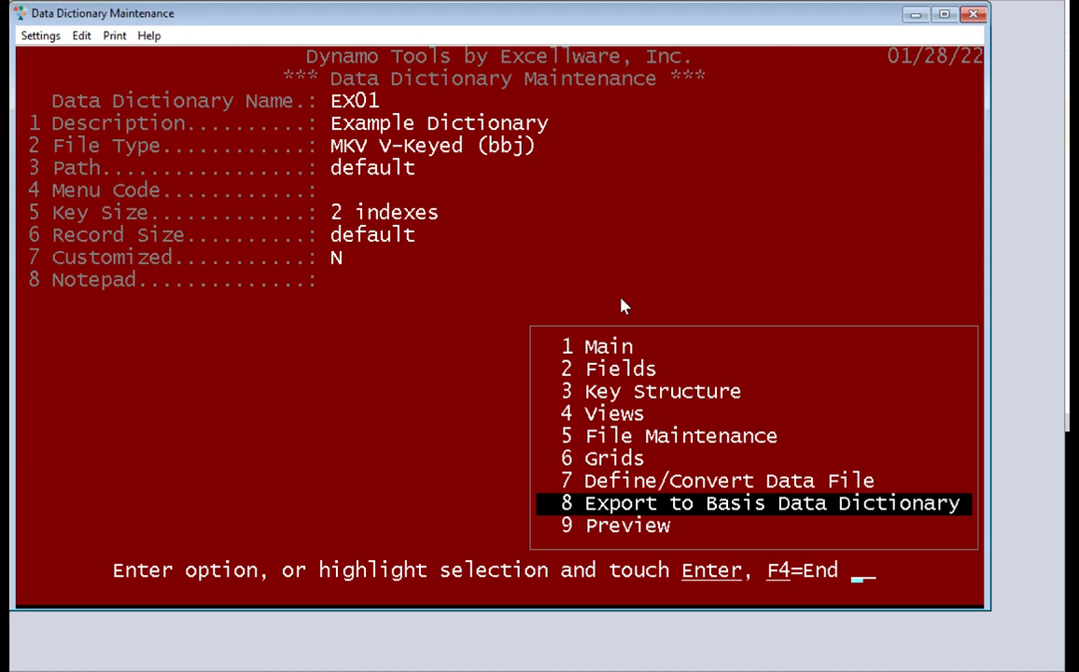
pyautogui.press('Return')
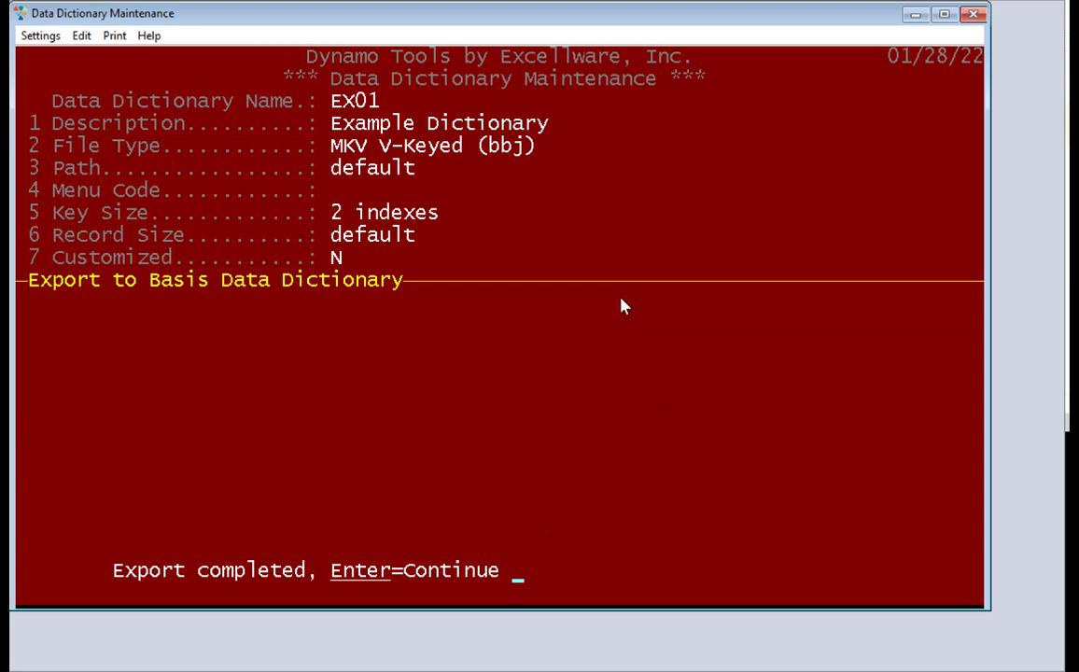
pyautogui.press('Return')
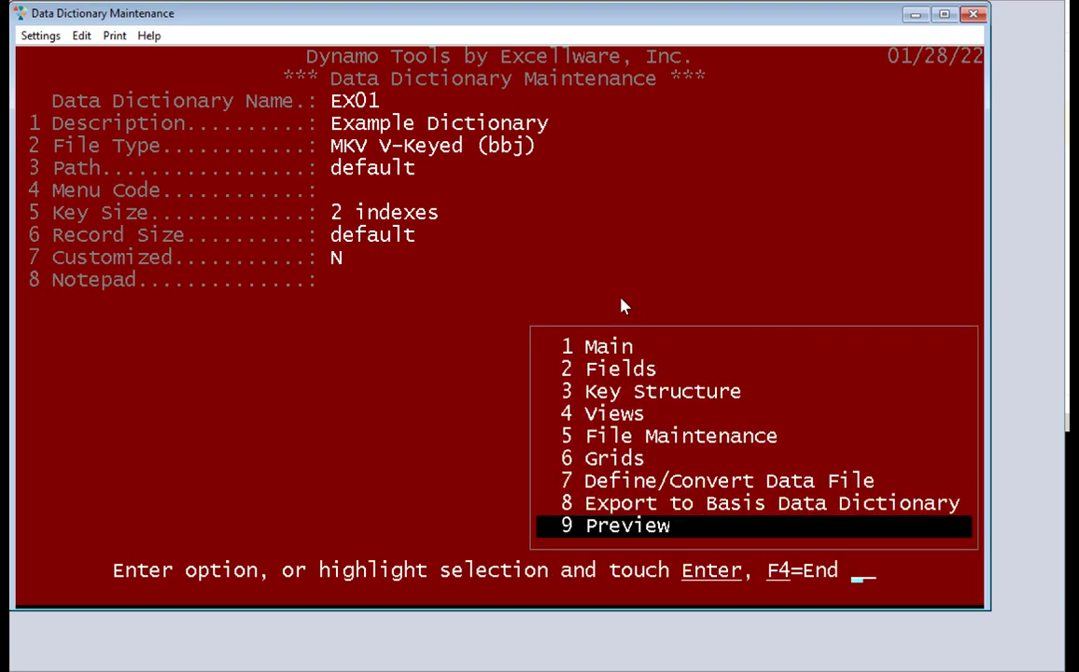